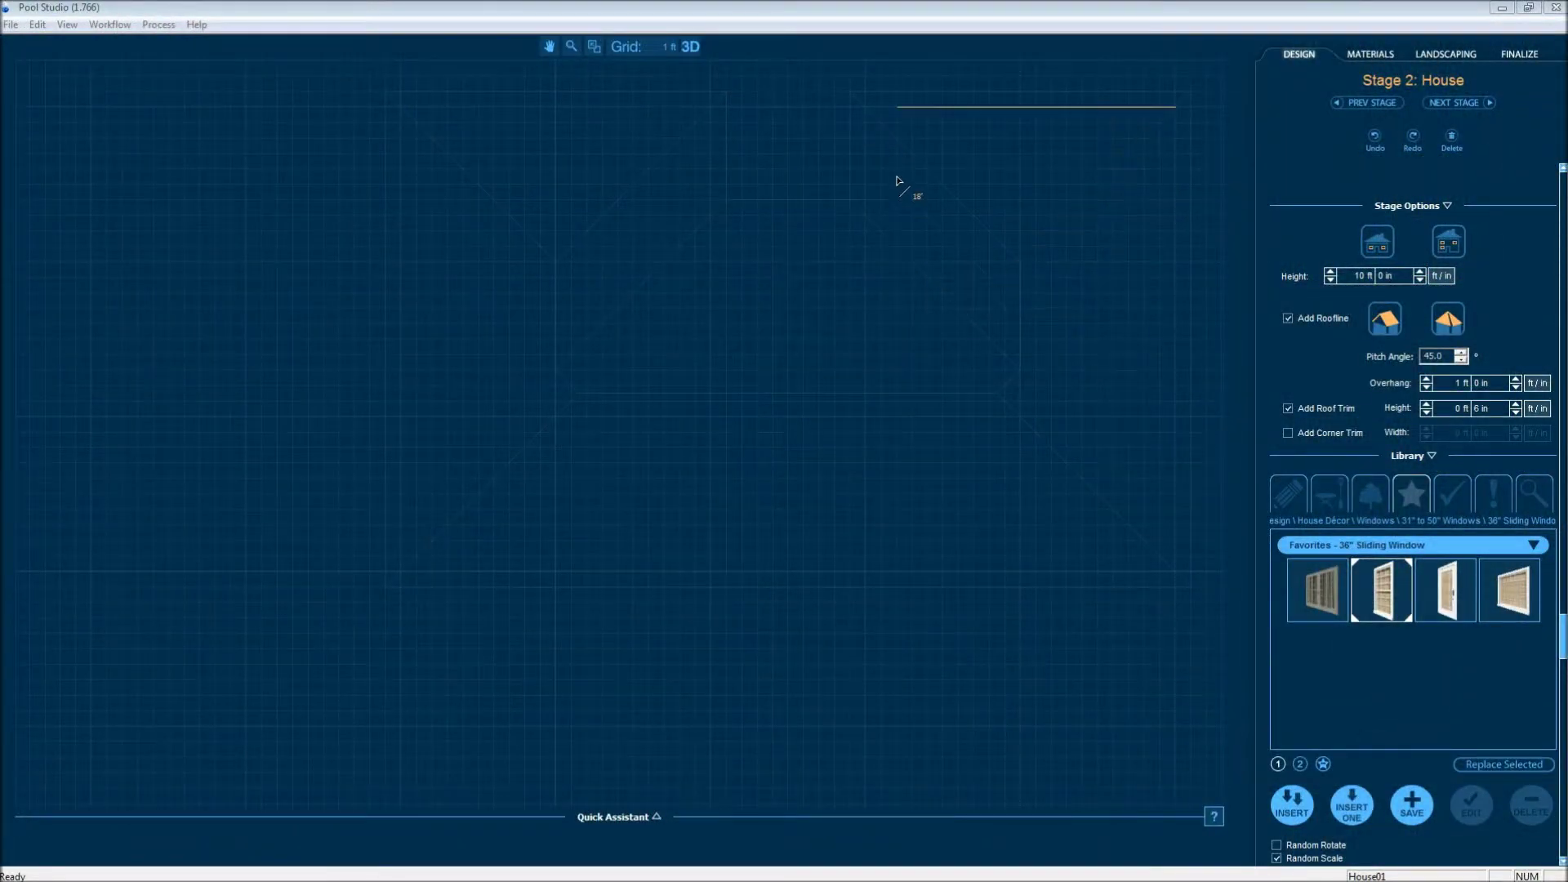
Draw a closed 50 by 30 ft house outline with a 10 ft wide, 7 ft deep recess centered in the front wall.
click(869, 115)
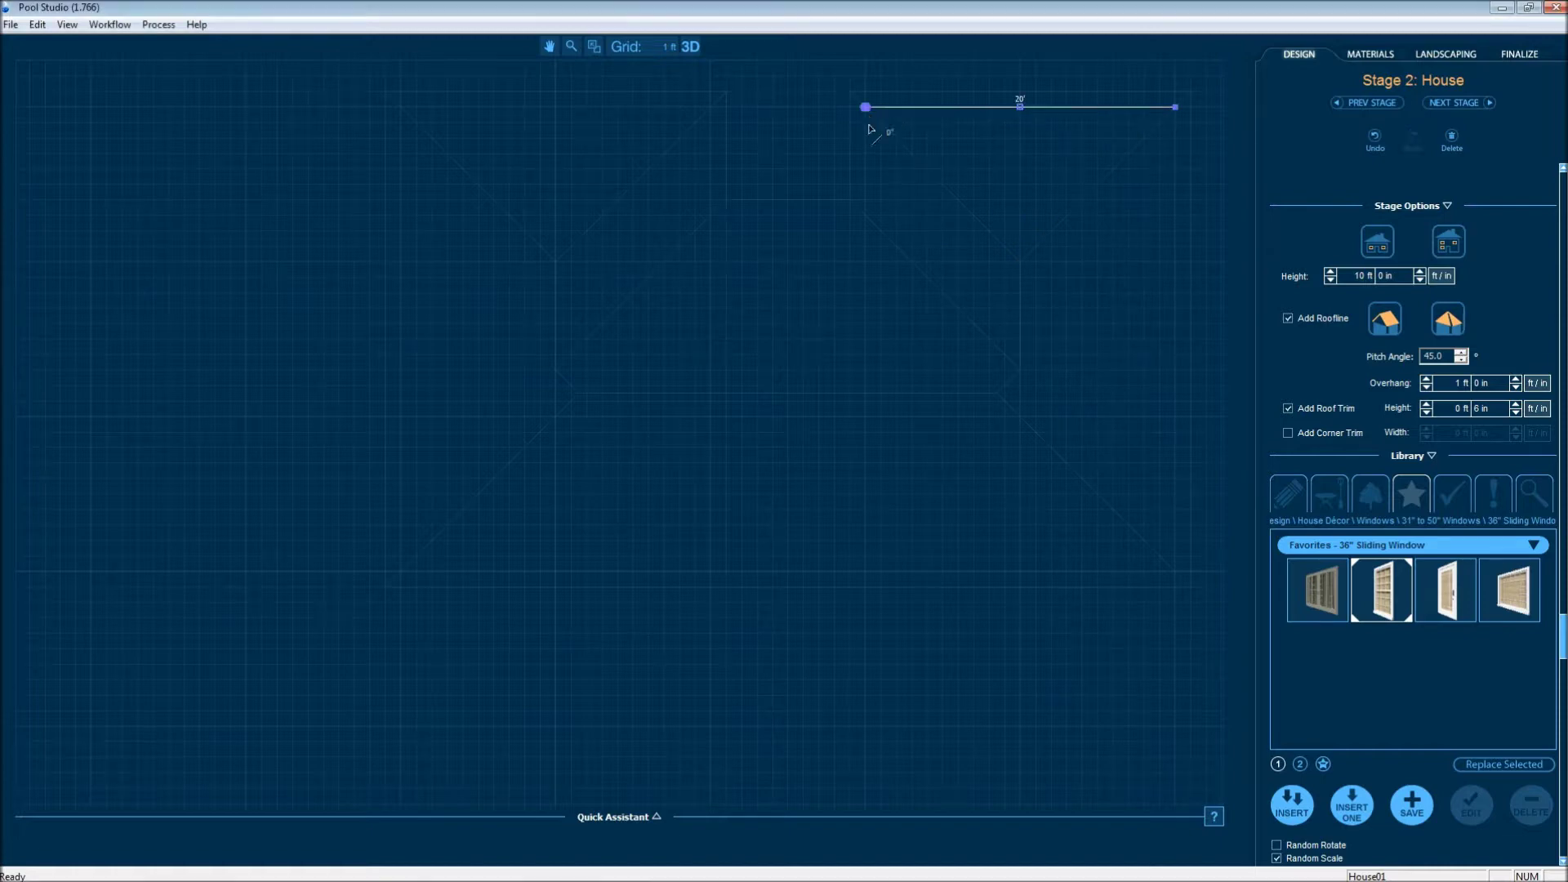
click(868, 218)
click(709, 220)
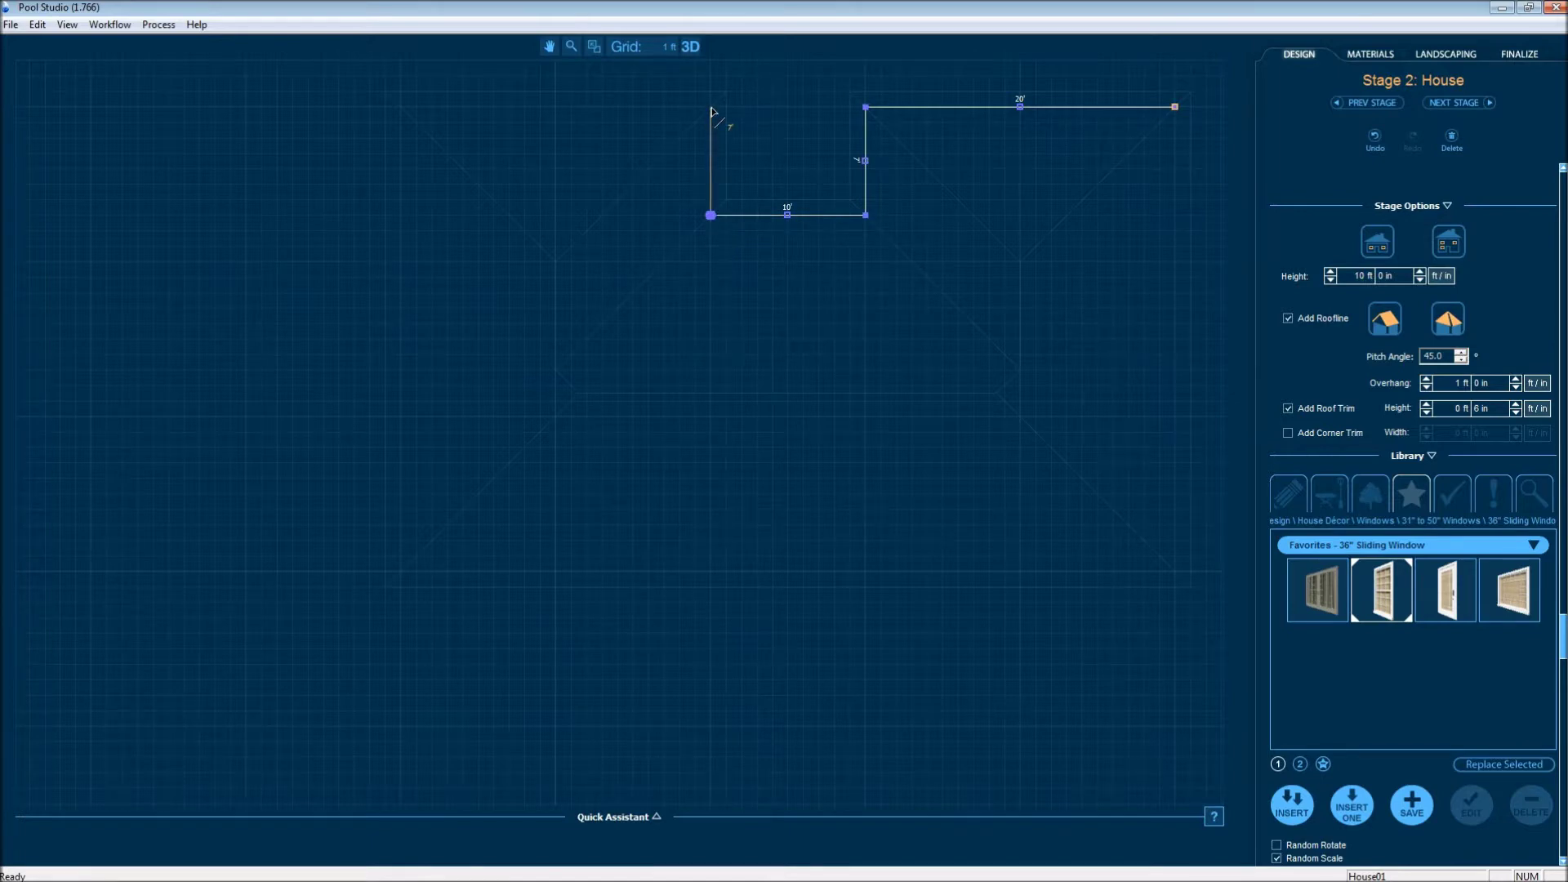
click(711, 111)
click(401, 115)
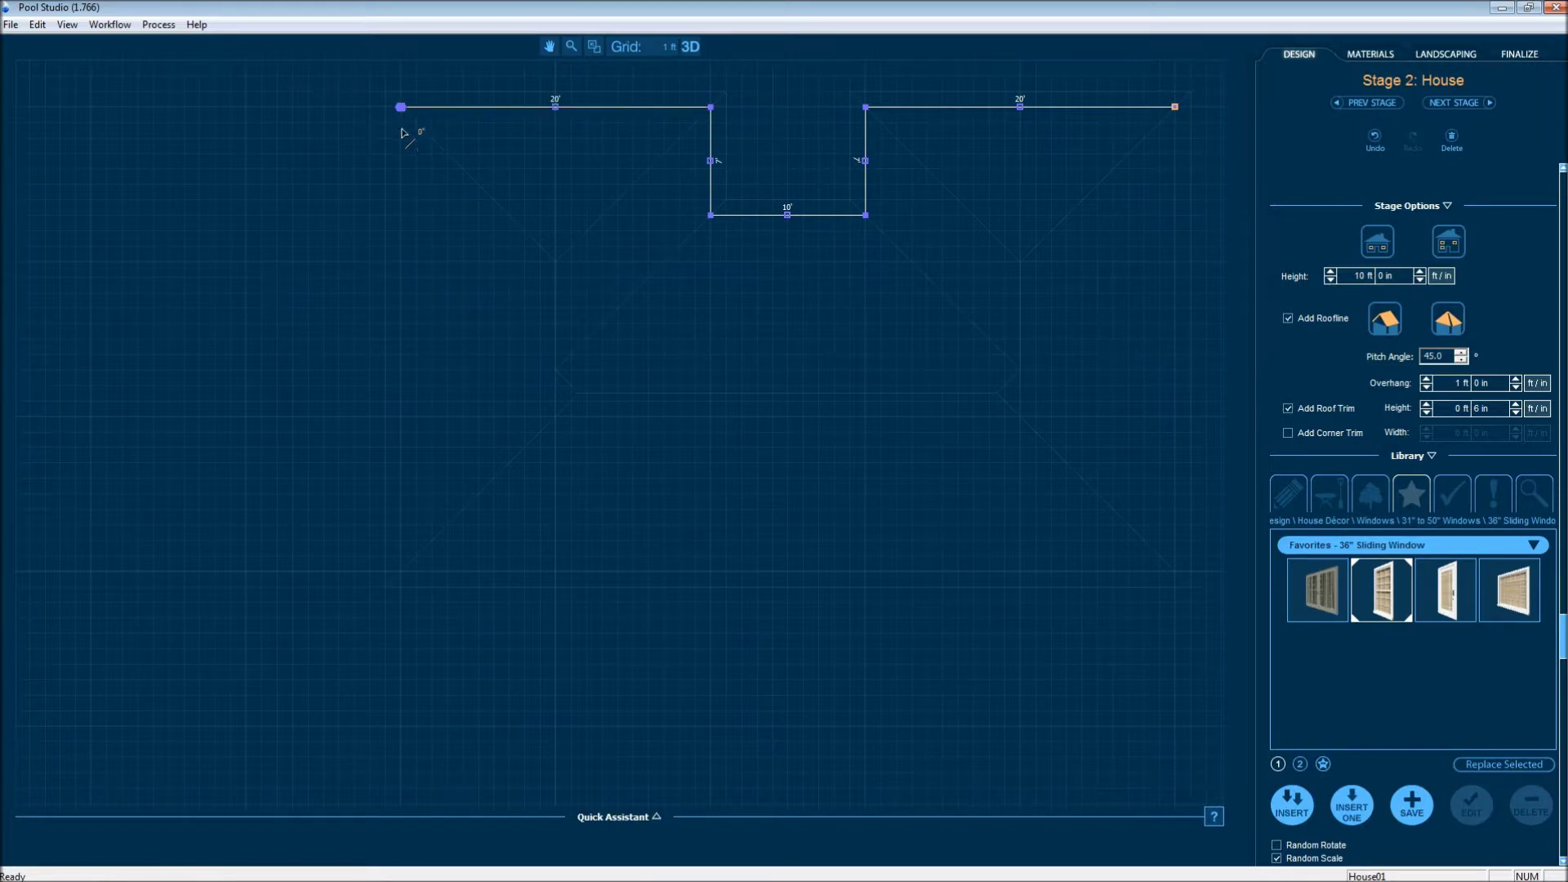
click(404, 581)
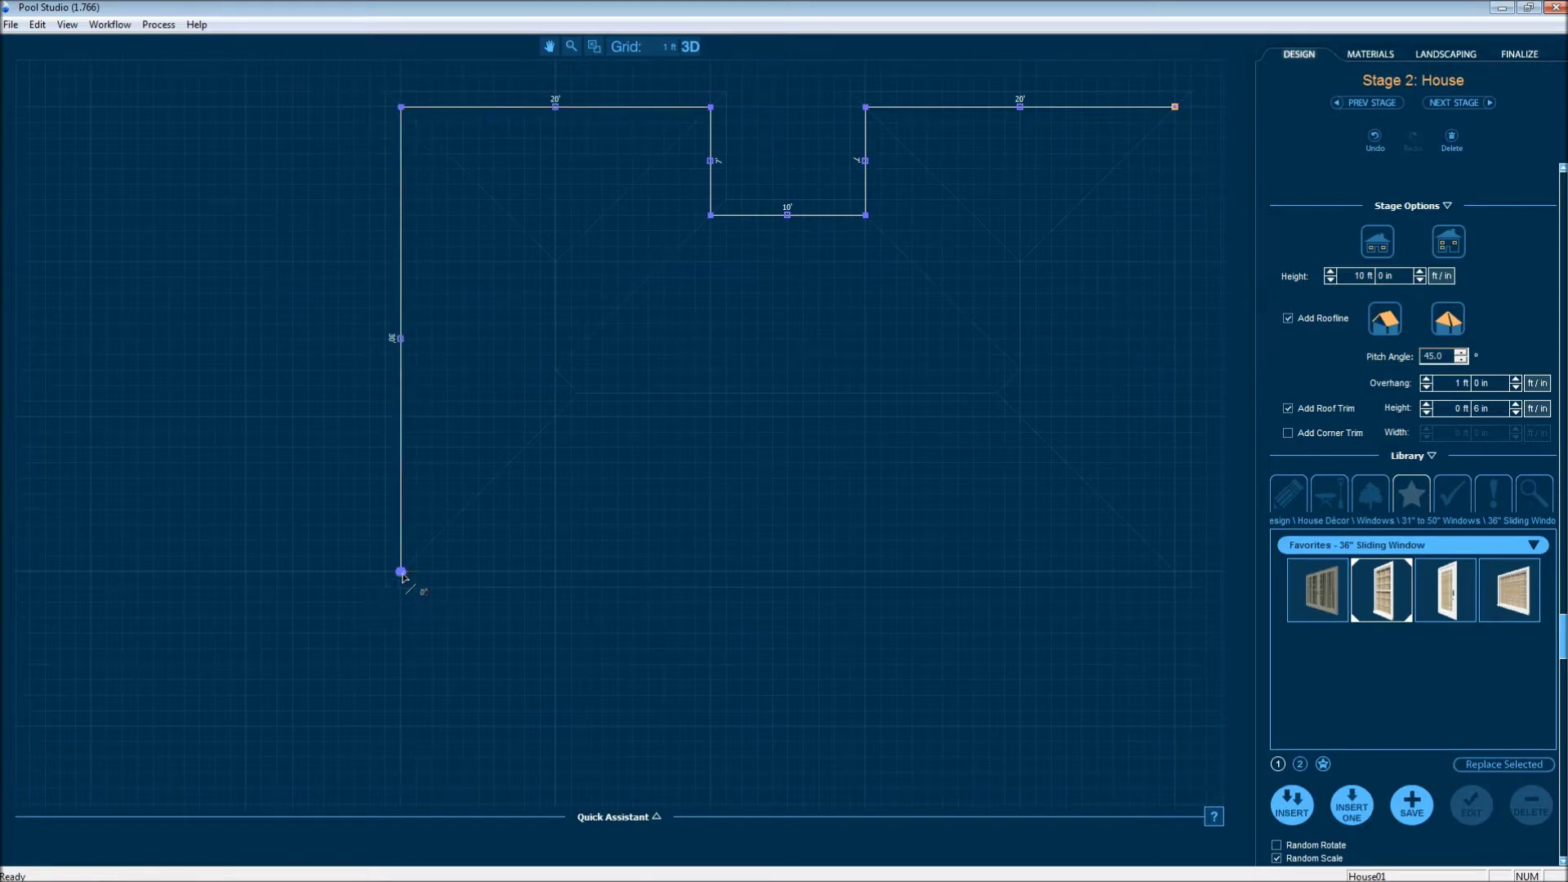
click(1175, 572)
click(1176, 108)
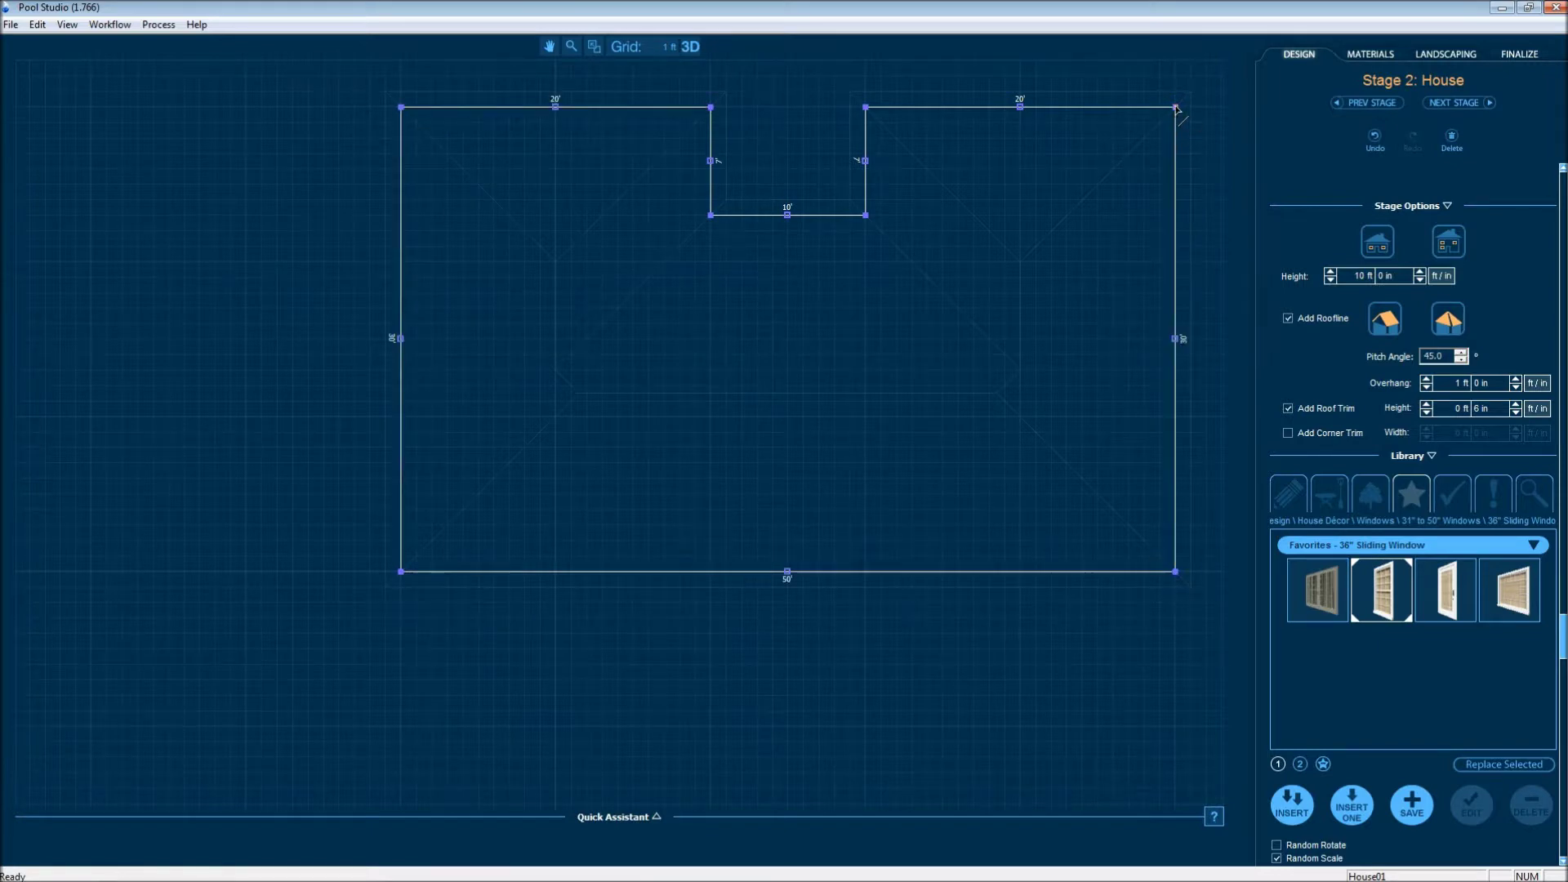
Insert three 36-inch sliding windows on each front wing, a door in the recess, and double doors flanked by two wide windows at the rear.
click(690, 48)
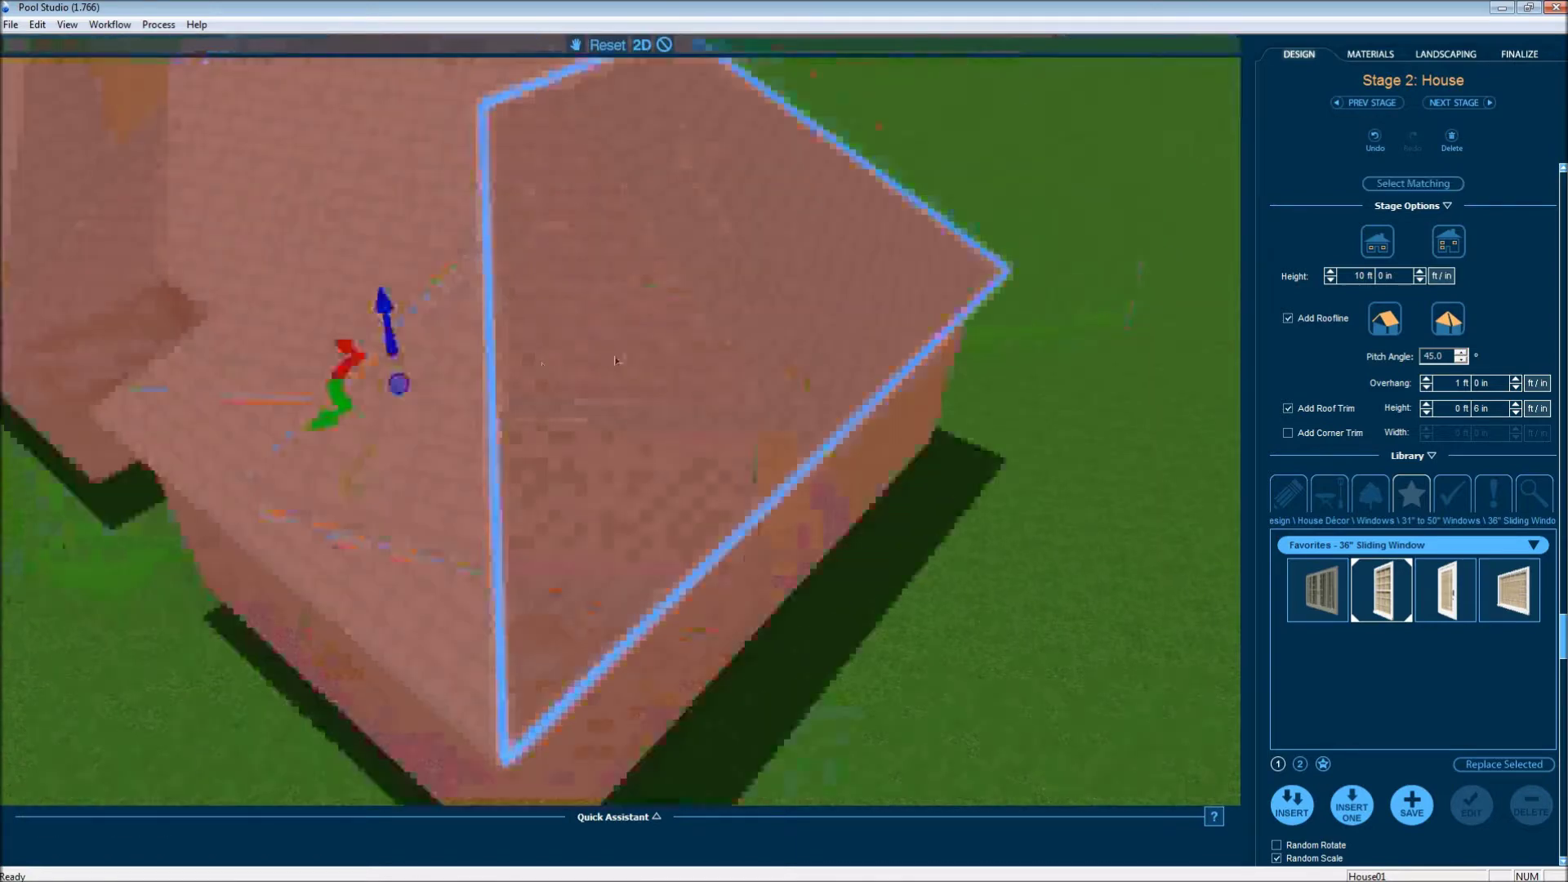
middle_drag(615, 360, 561, 170)
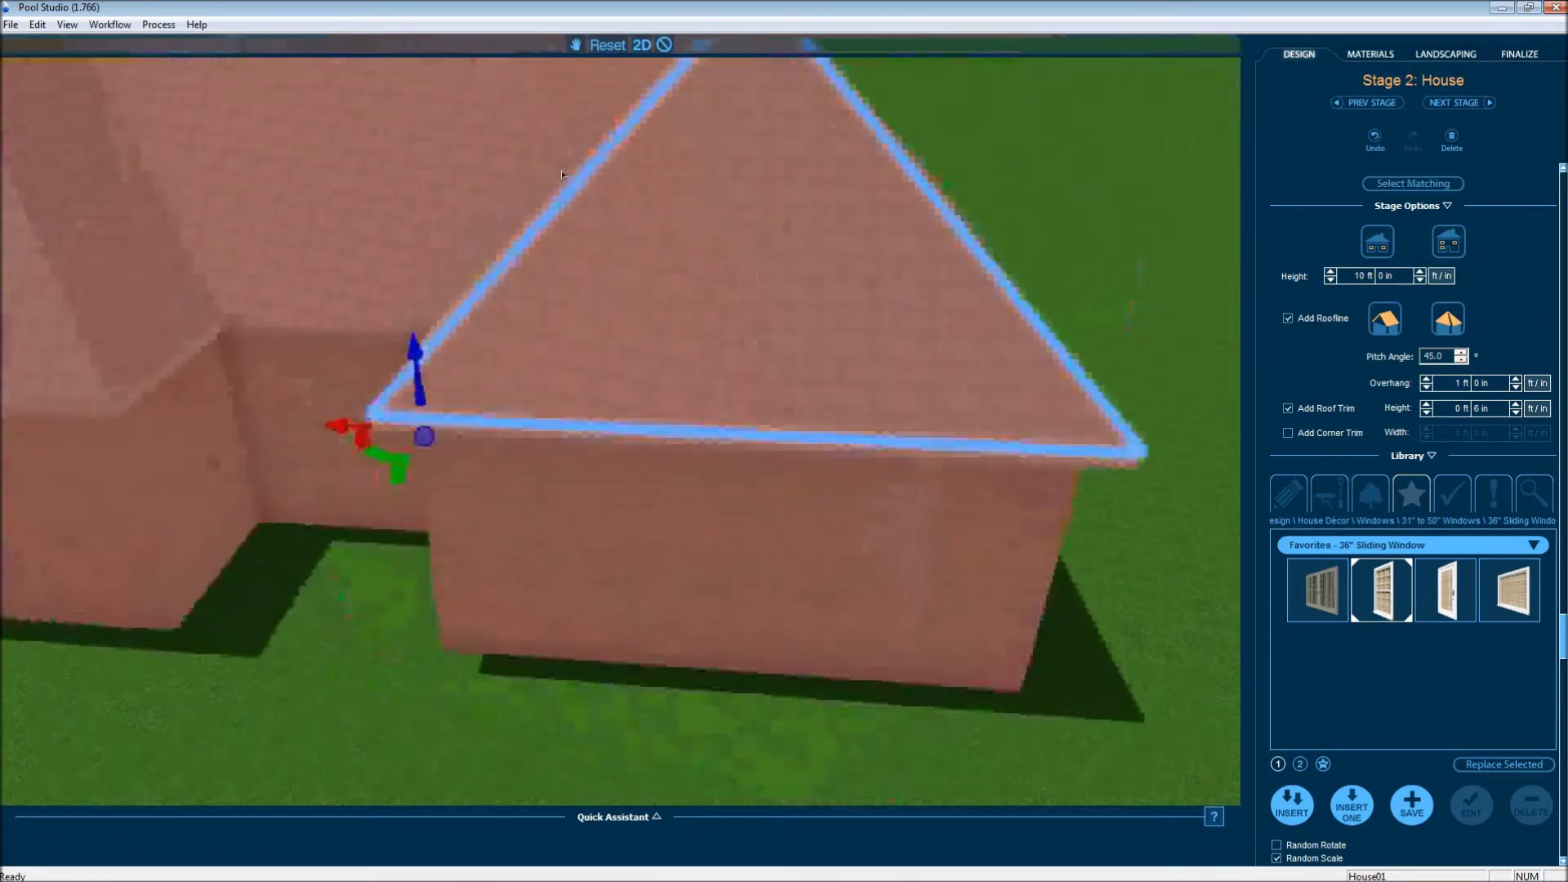
click(663, 45)
click(642, 45)
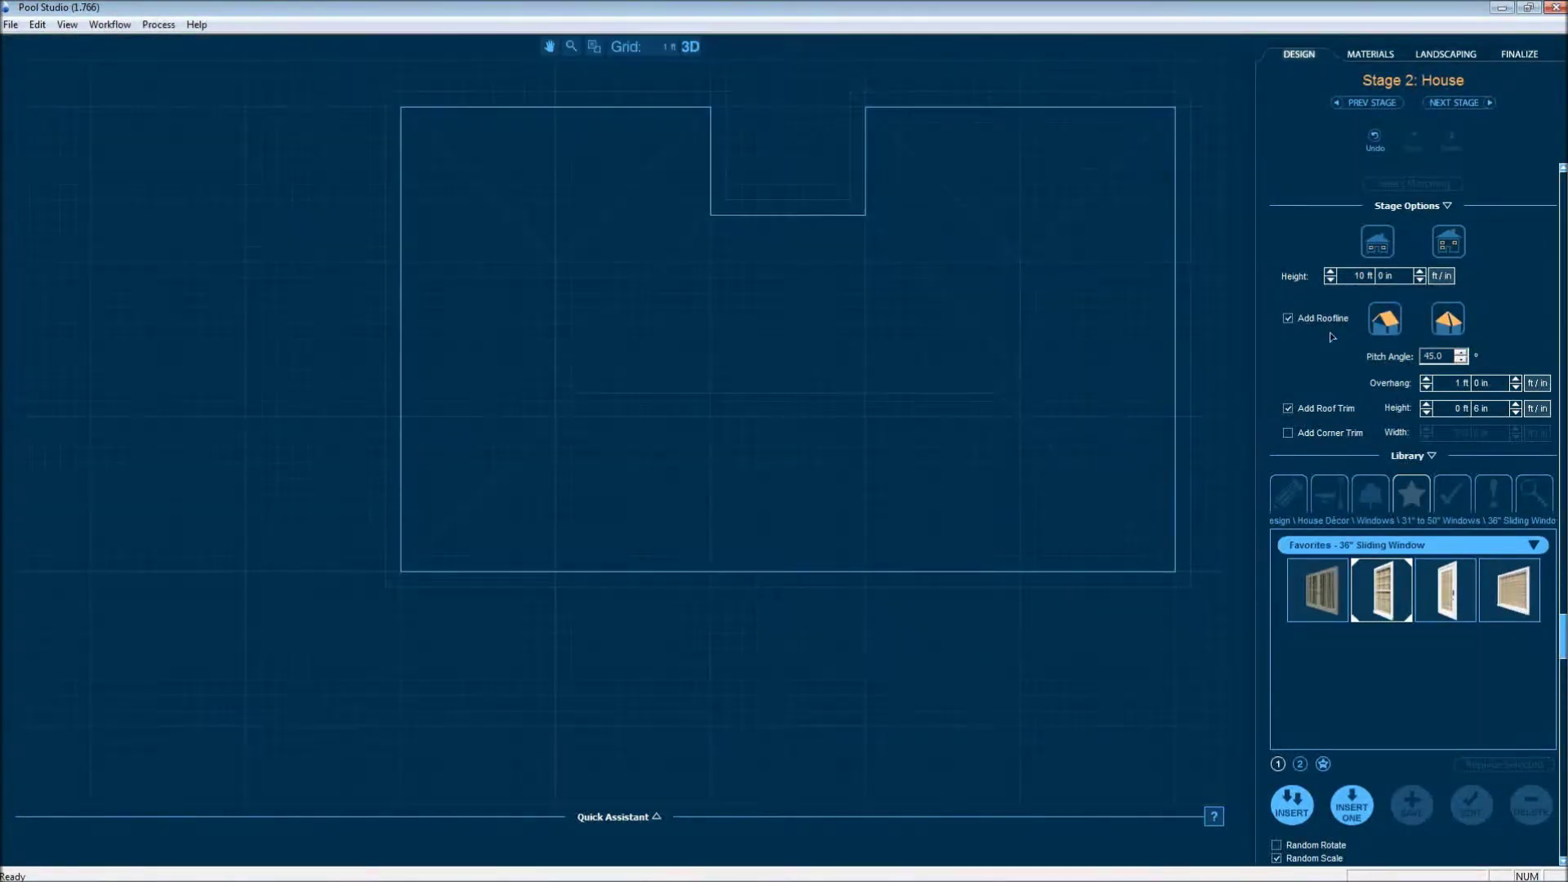
click(1351, 806)
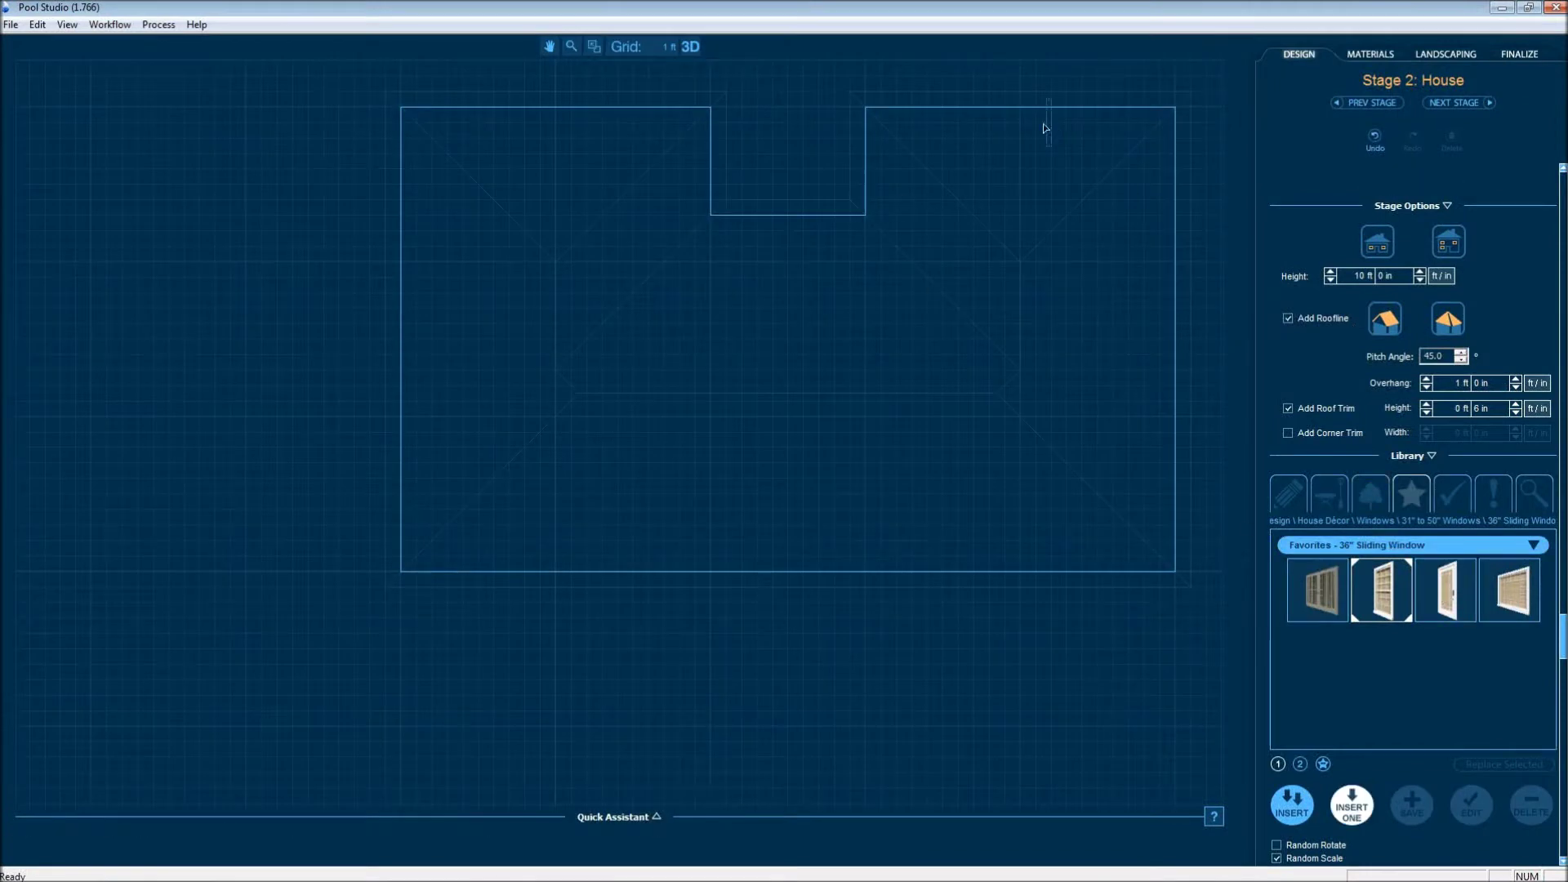
click(1292, 805)
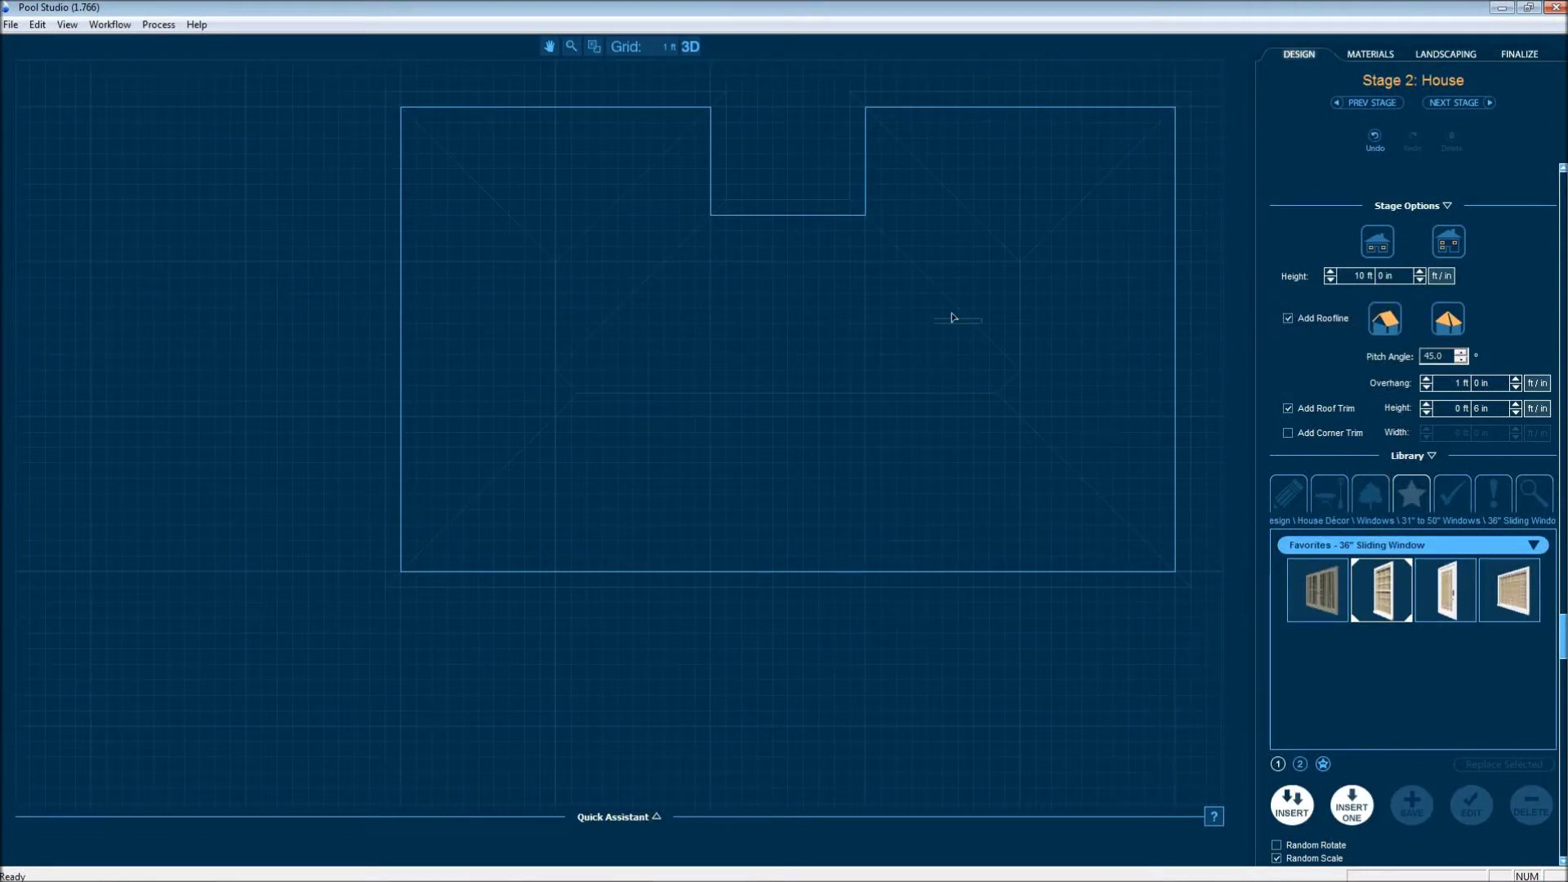
click(913, 108)
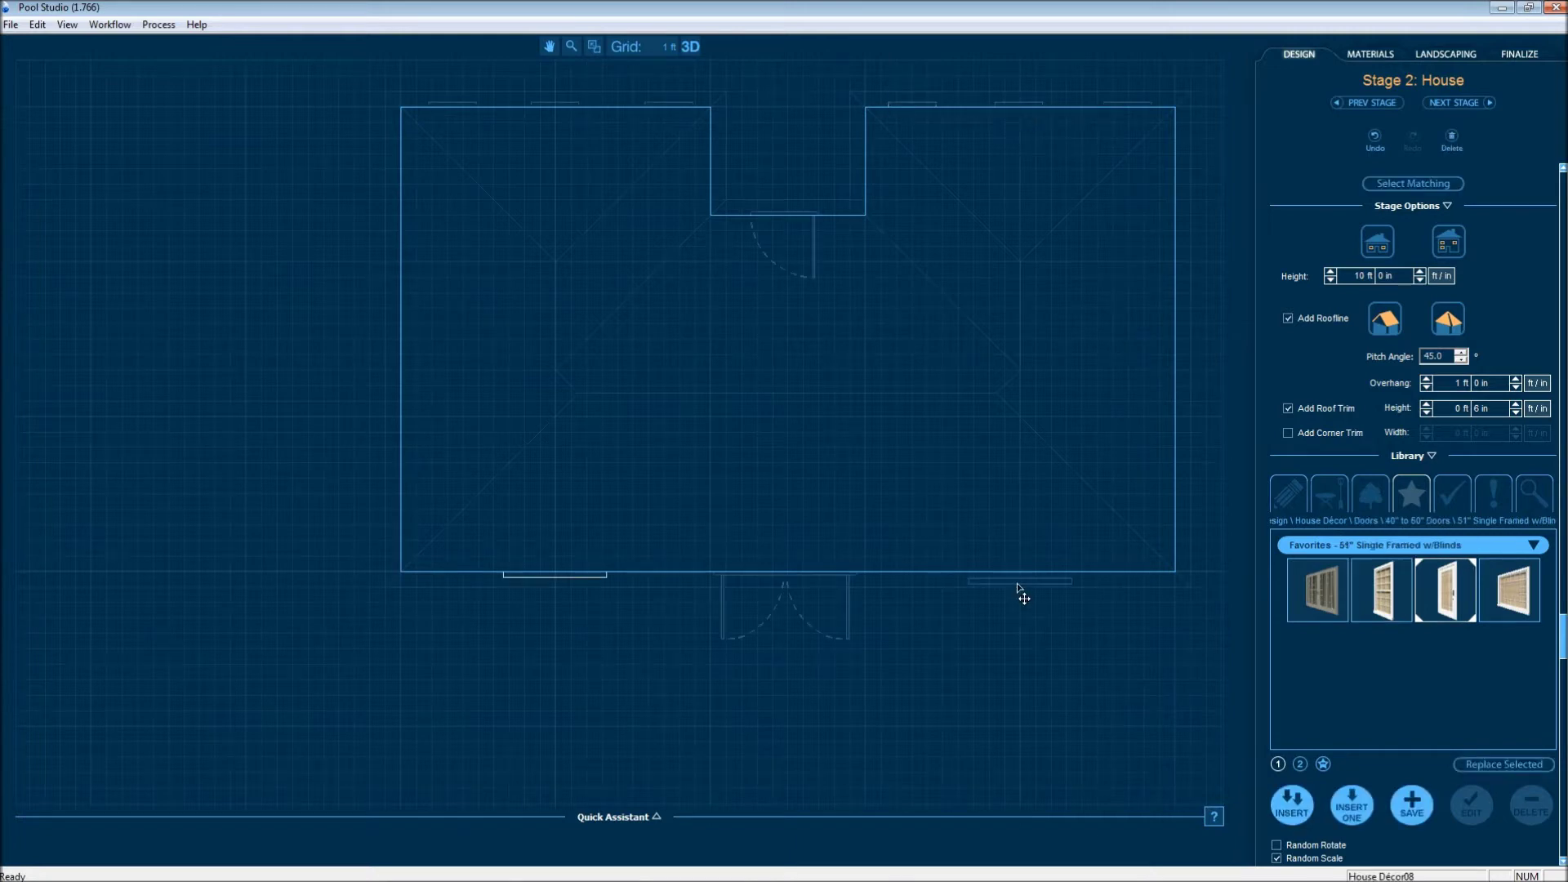
click(1019, 586)
Place one Tuscany 29 pool from Leisure Pools behind the rear double doors, with its concave side facing the house.
click(689, 47)
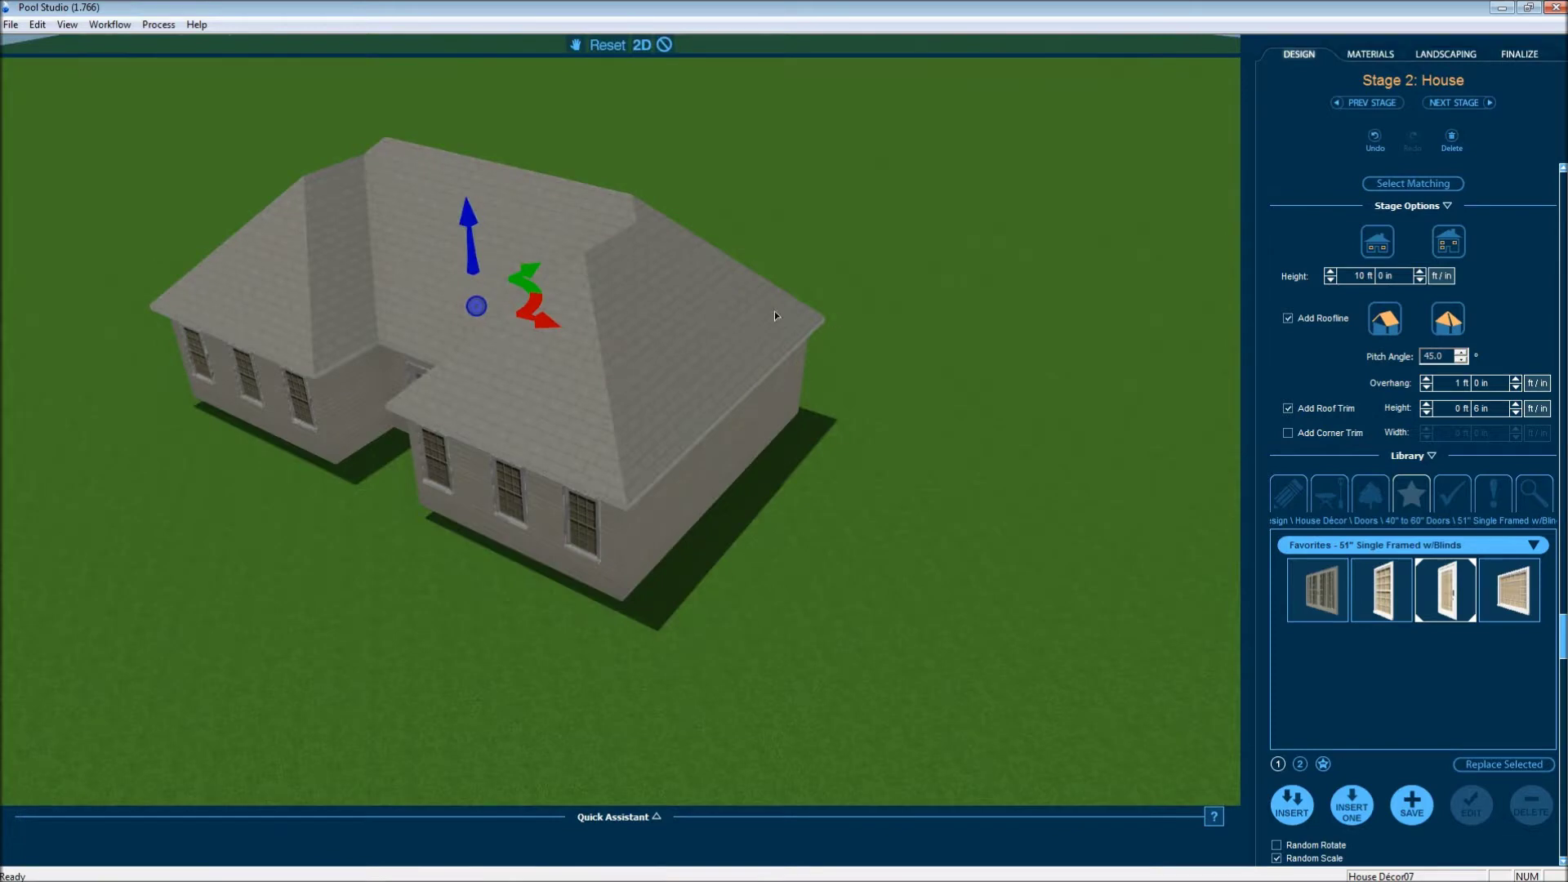
click(665, 45)
middle_drag(465, 468, 496, 431)
drag(496, 431, 1163, 96)
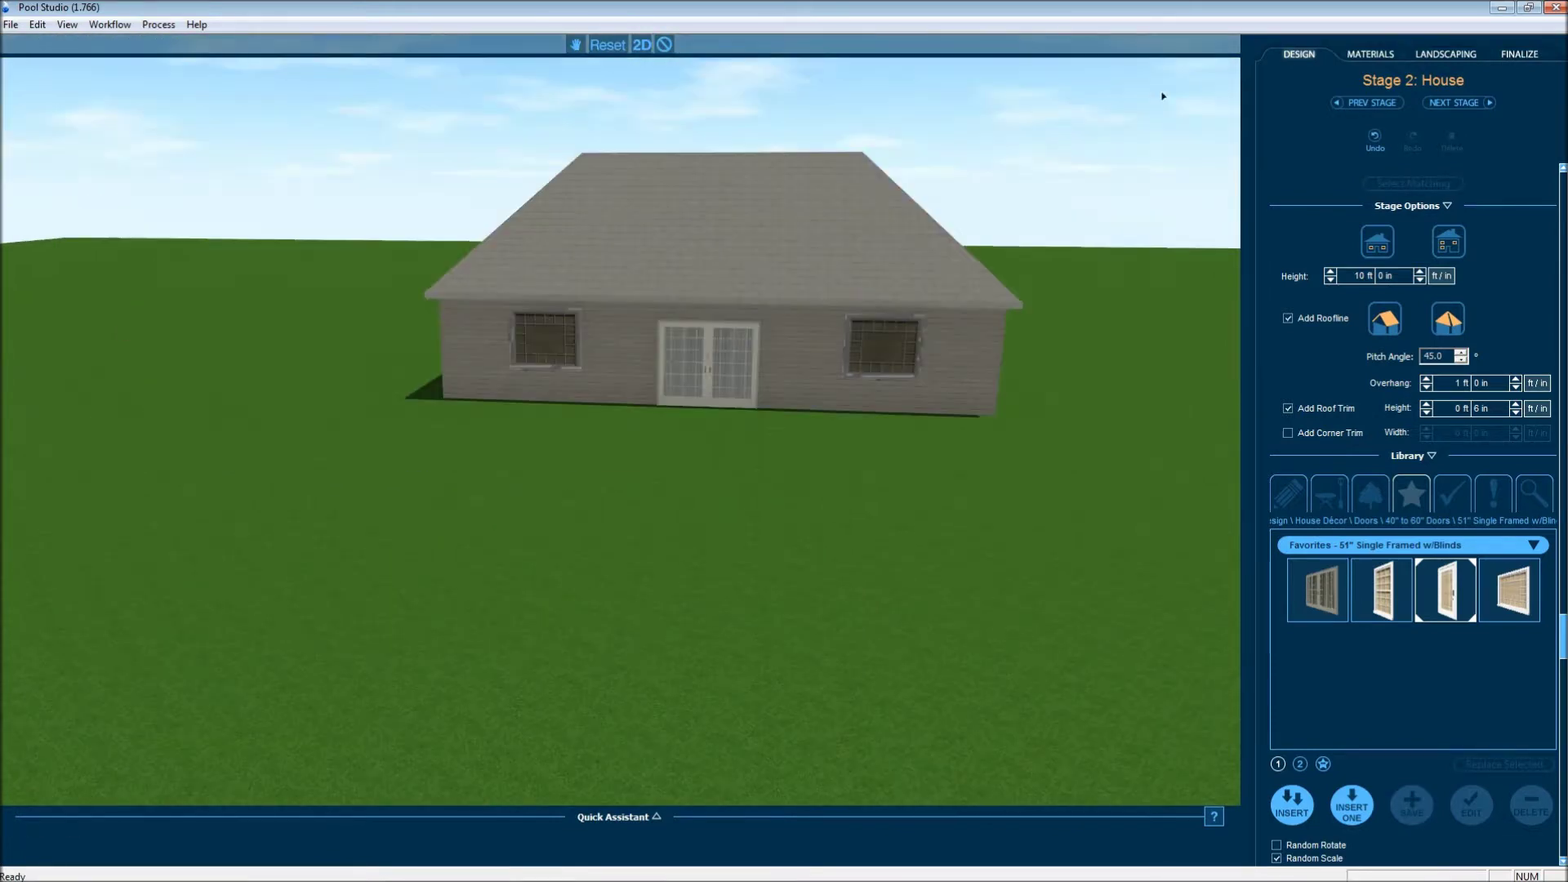
click(642, 45)
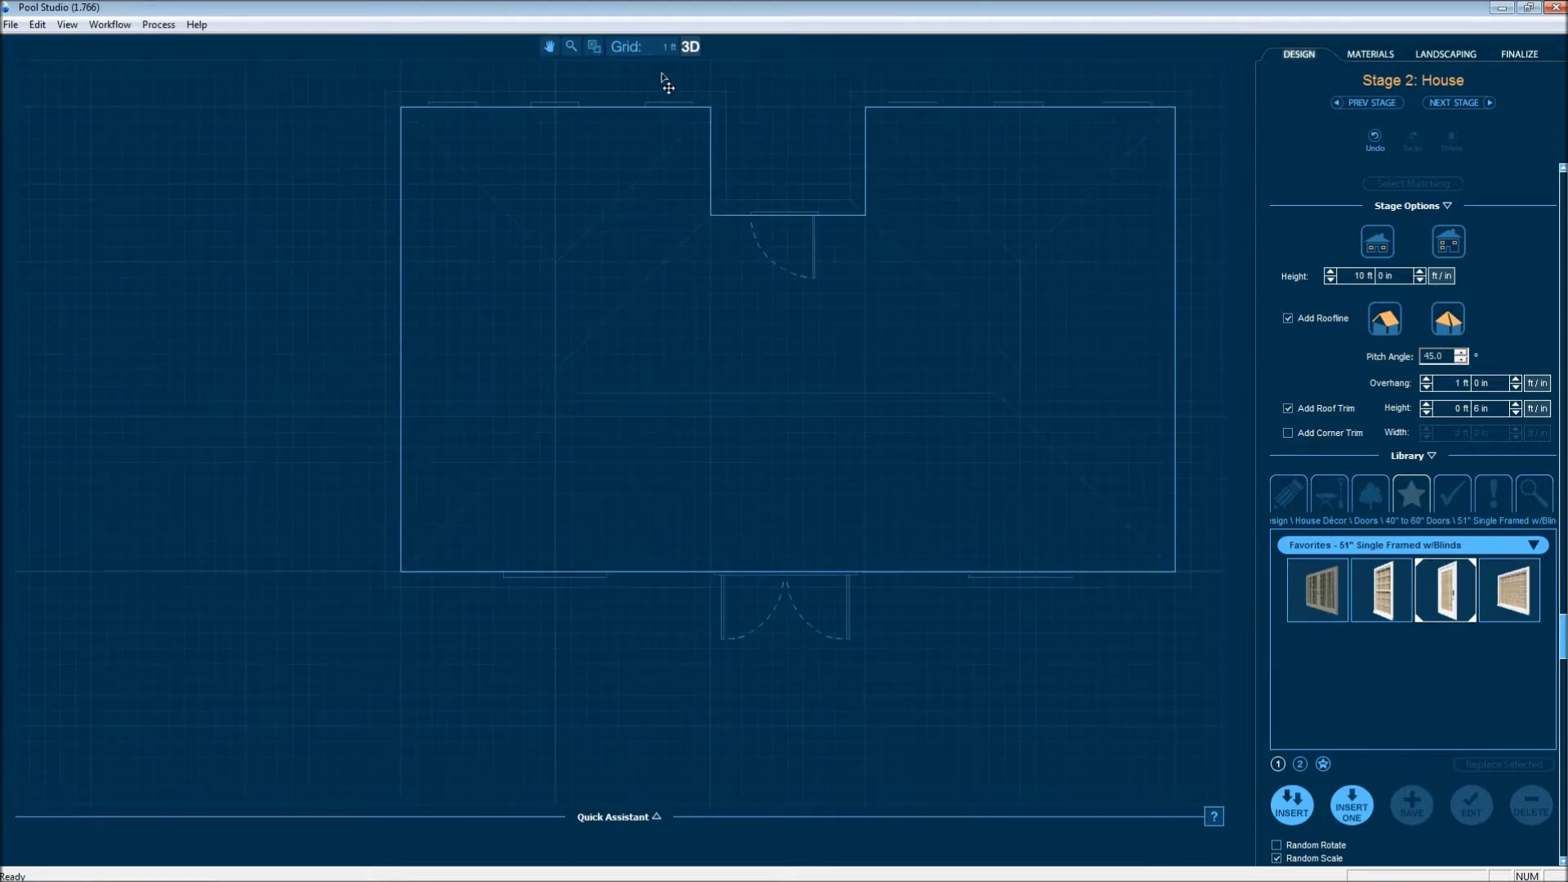
click(1446, 104)
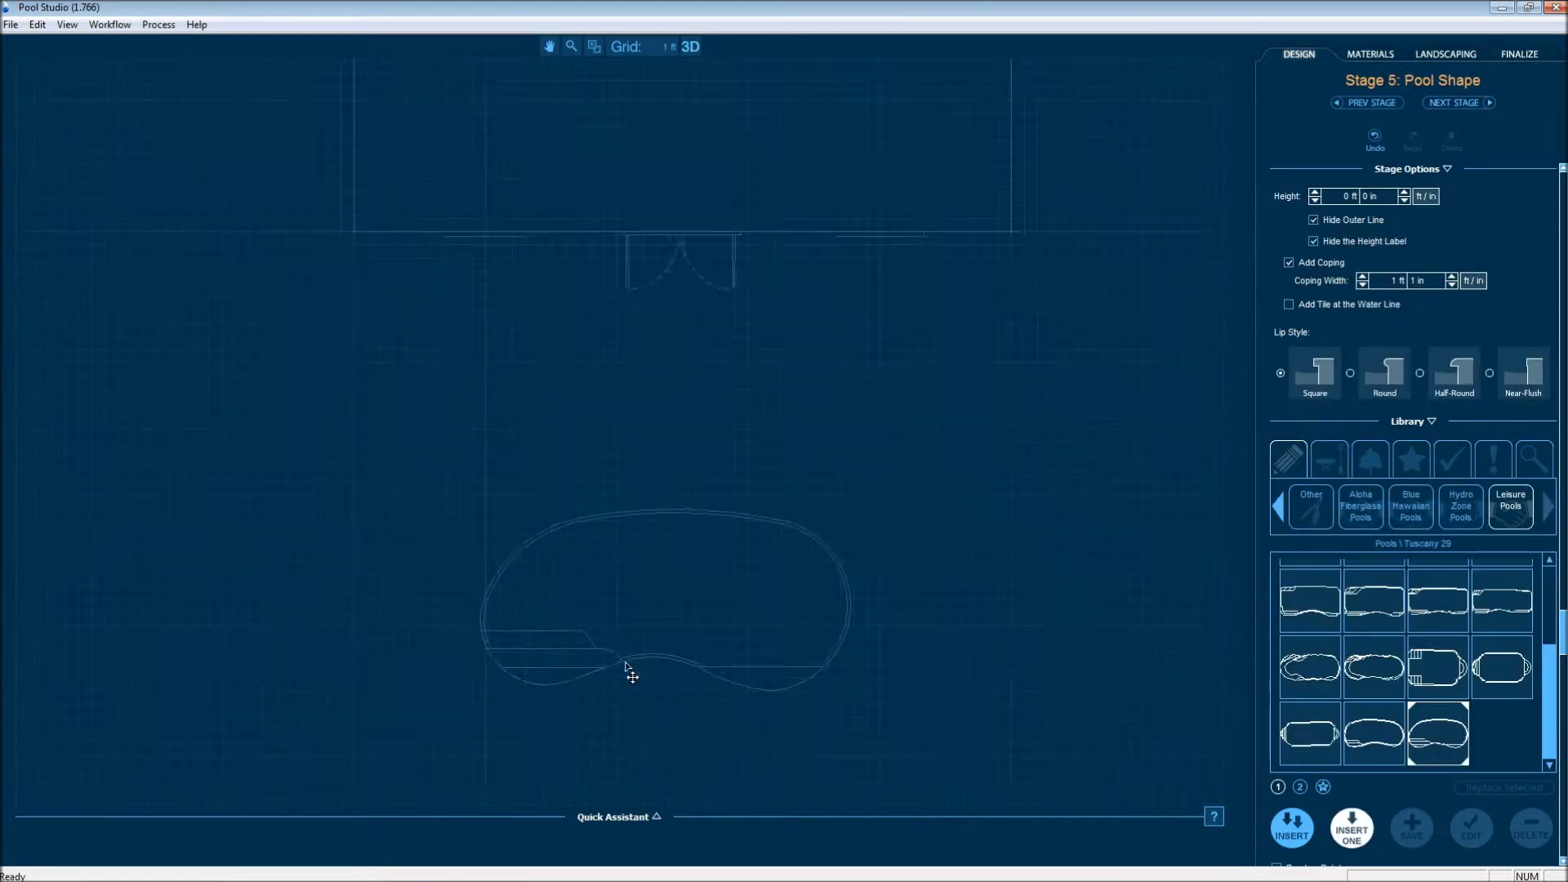
click(629, 611)
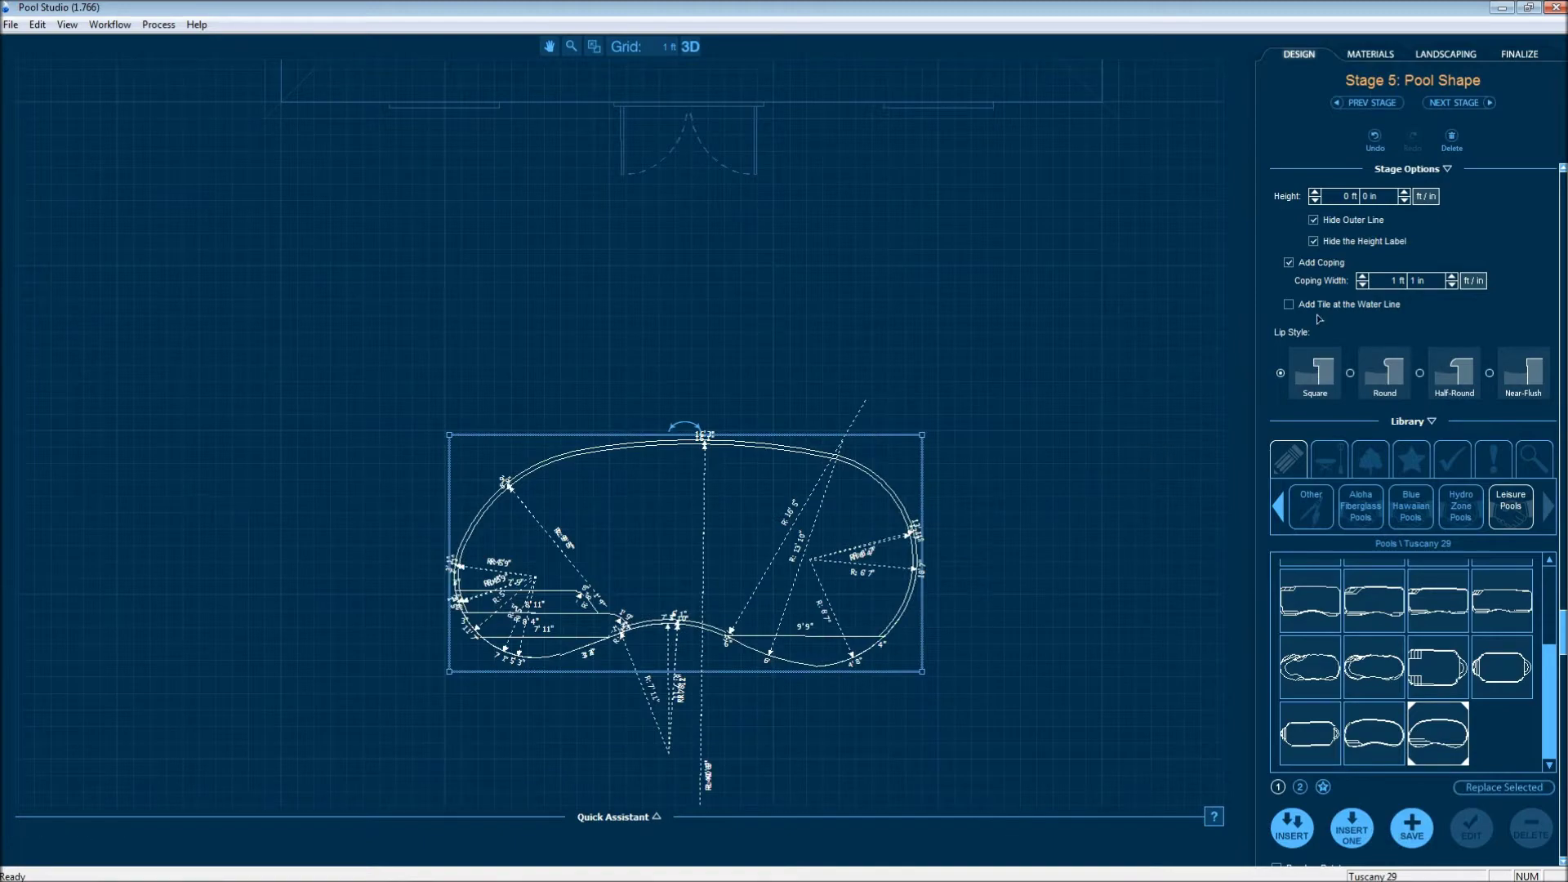
Apply the Plaster, Blue 3 material to the pool interior.
click(690, 47)
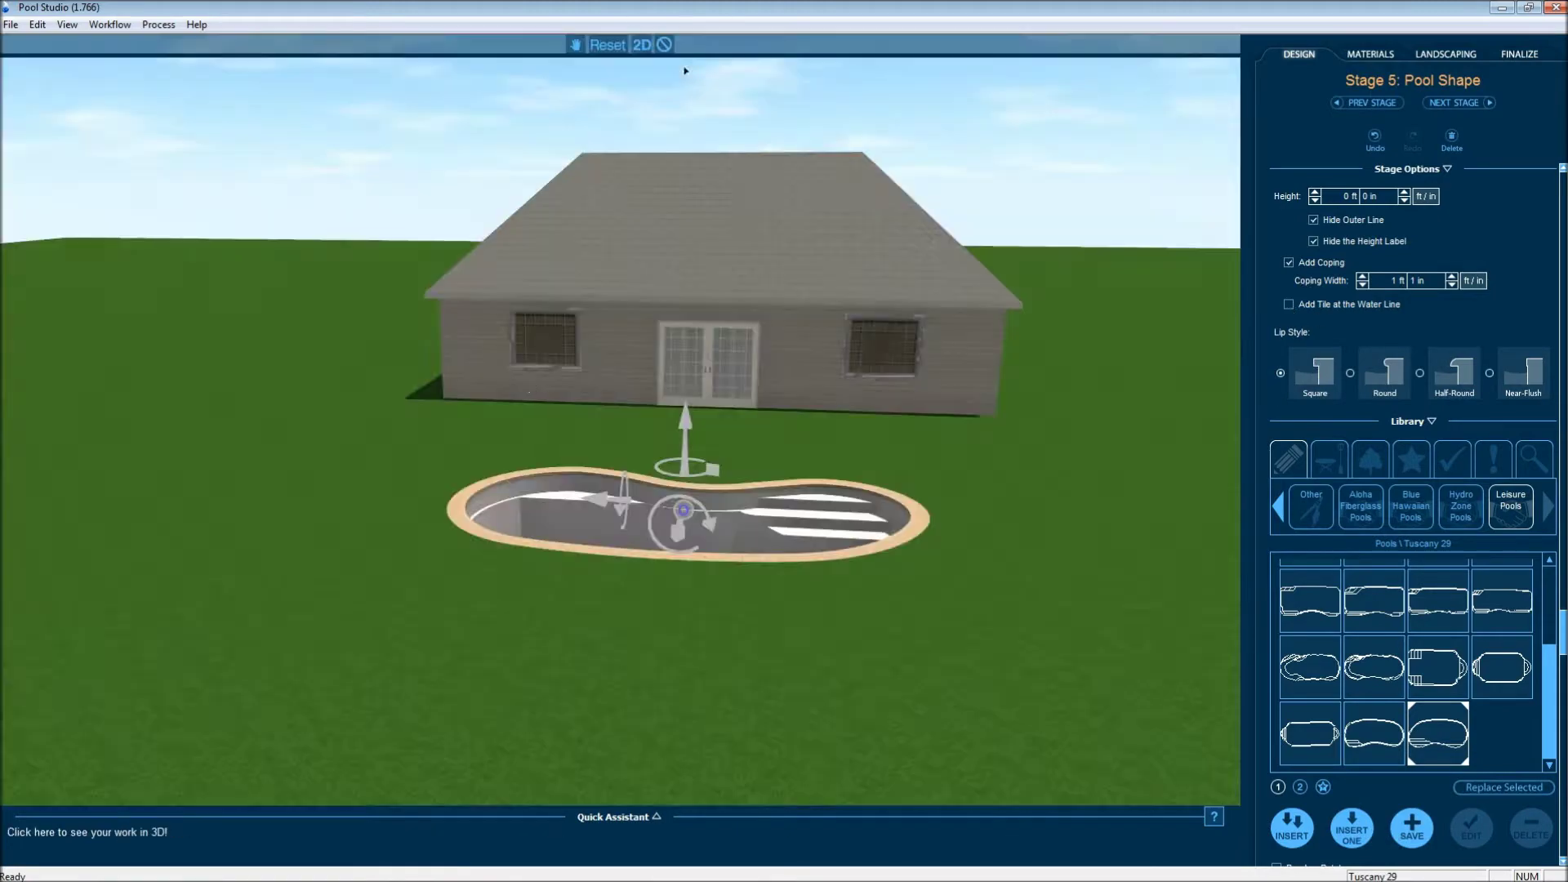
drag(577, 465, 617, 528)
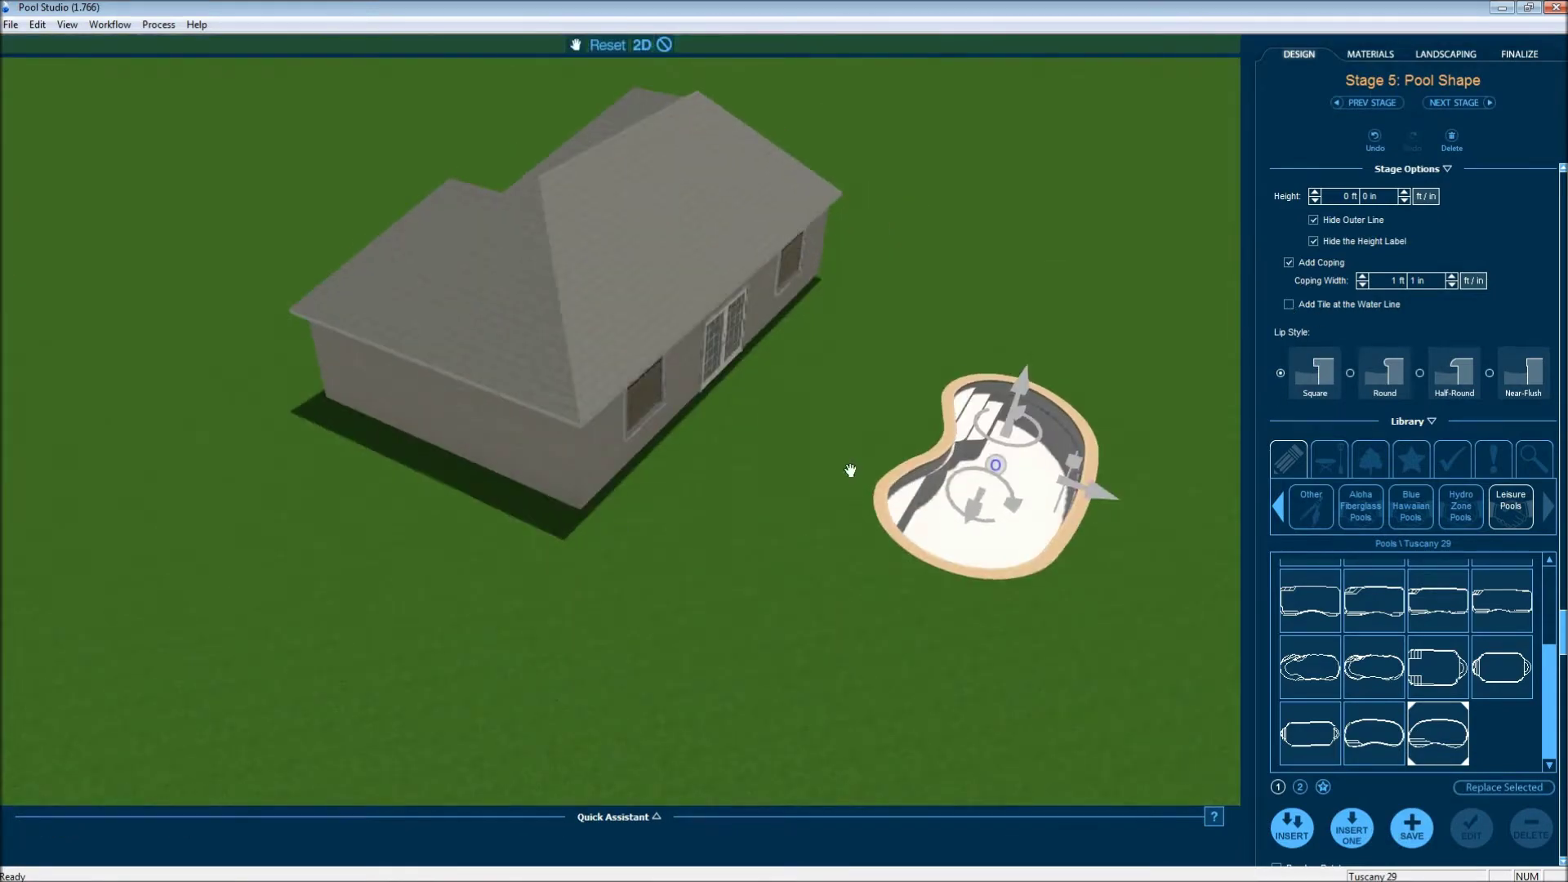
middle_drag(851, 469, 454, 478)
click(1389, 52)
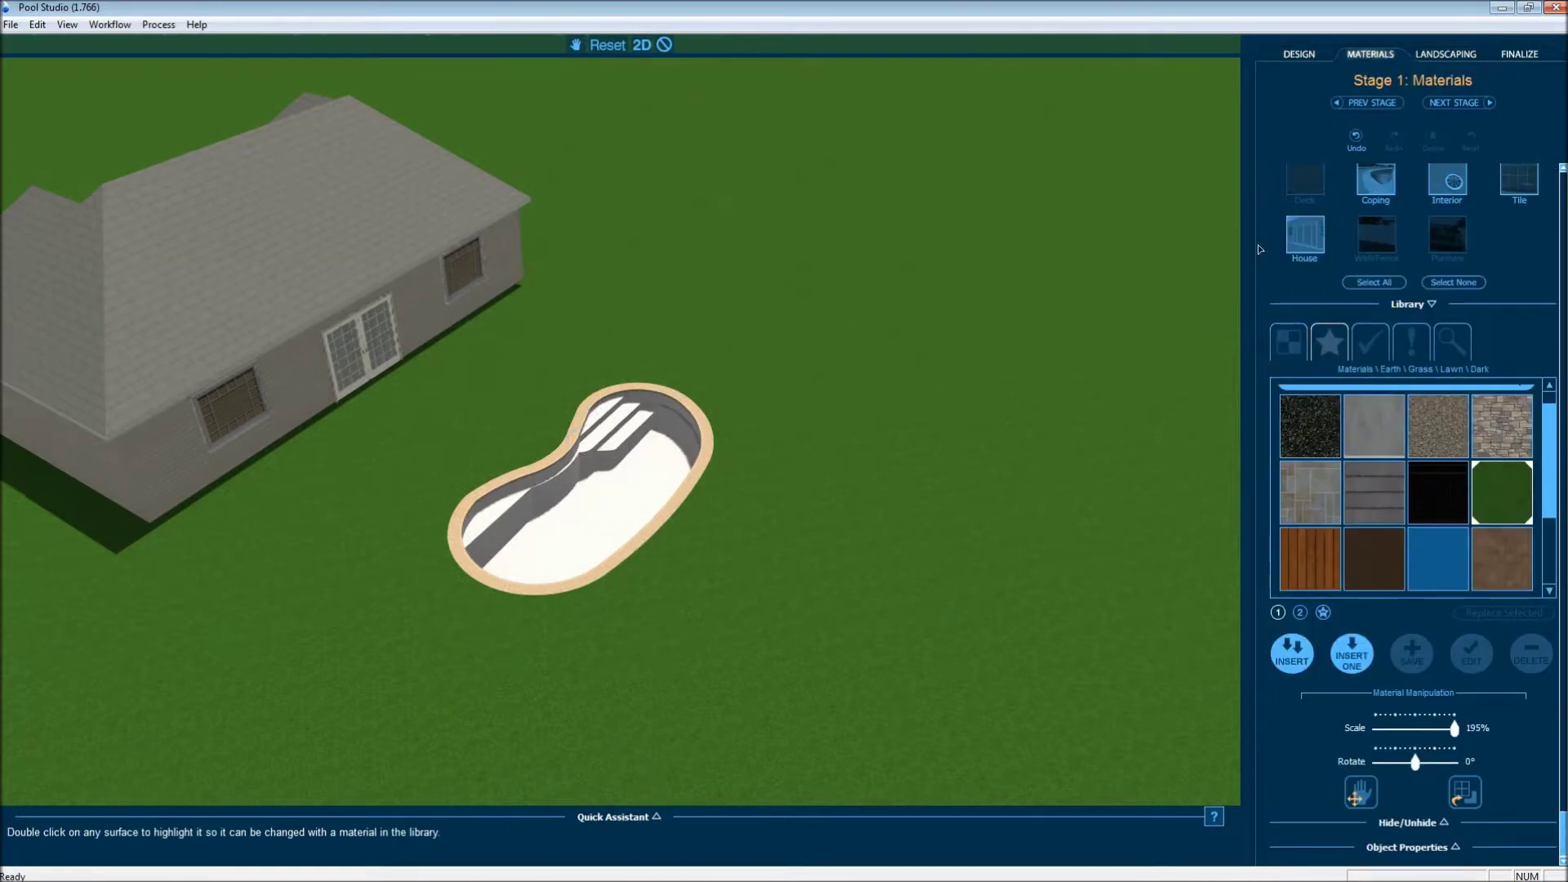
click(1447, 179)
click(1434, 537)
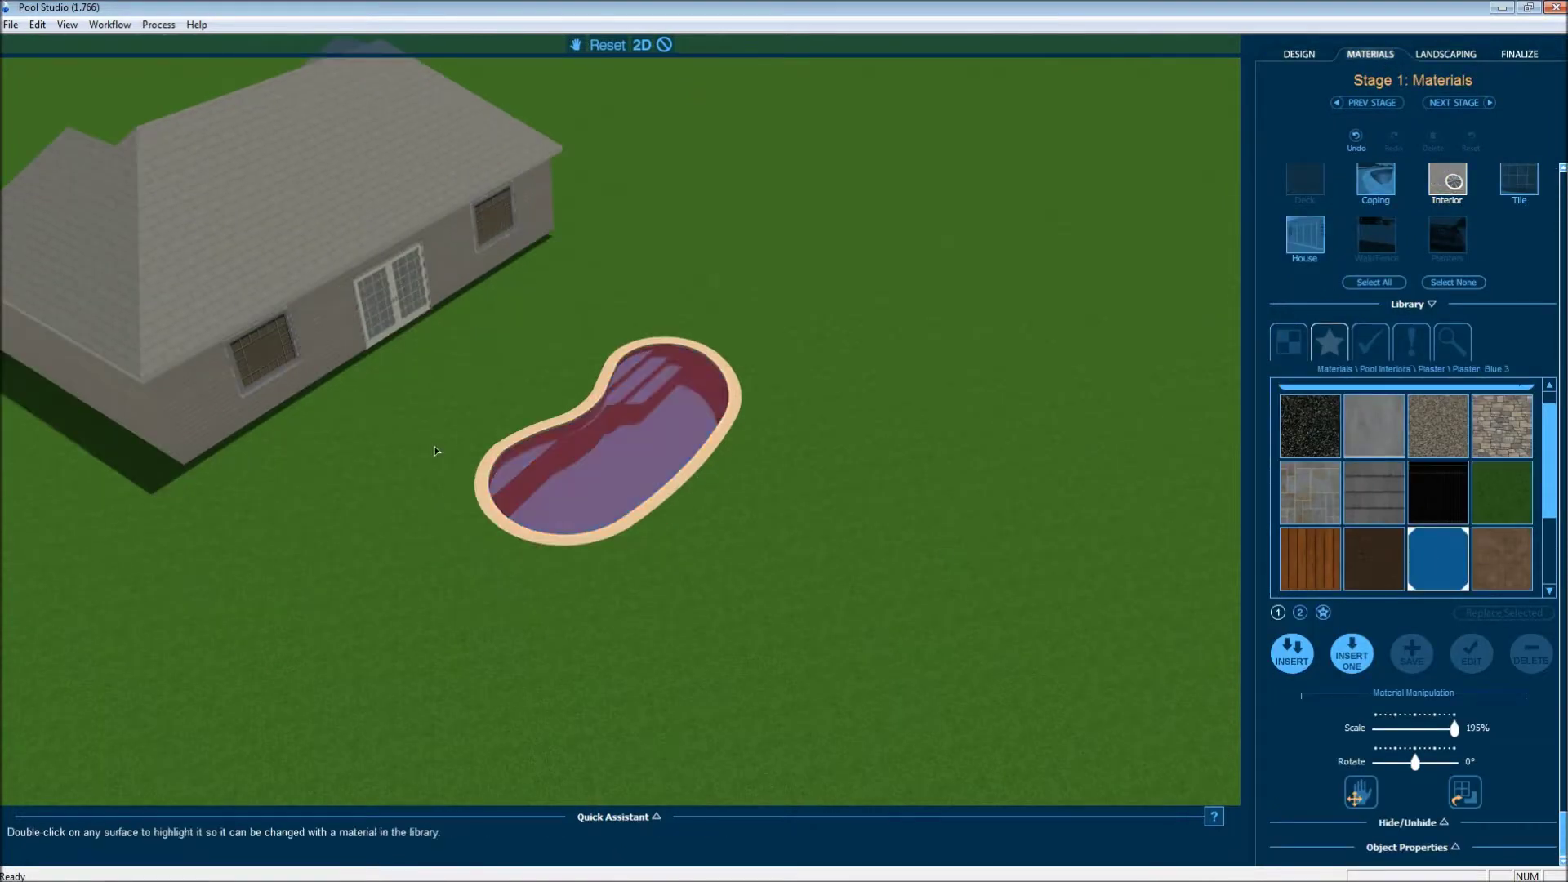
click(664, 44)
Draw a deck about 50 ft square from the house's rear wall around the pool, without coping.
drag(761, 277, 676, 273)
right_drag(671, 429, 622, 138)
click(642, 45)
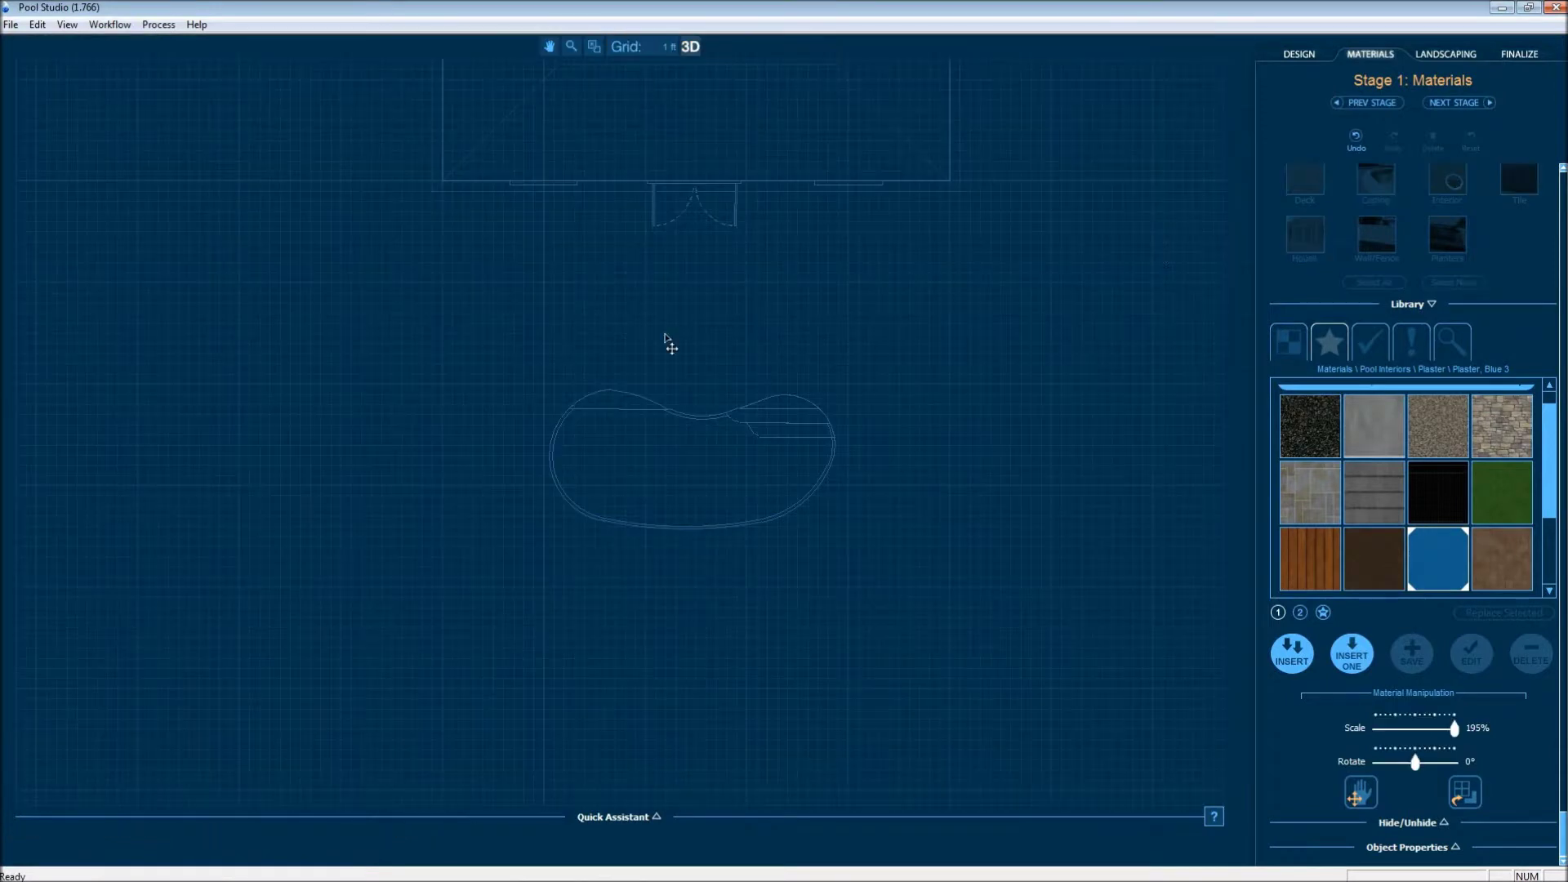
click(1296, 55)
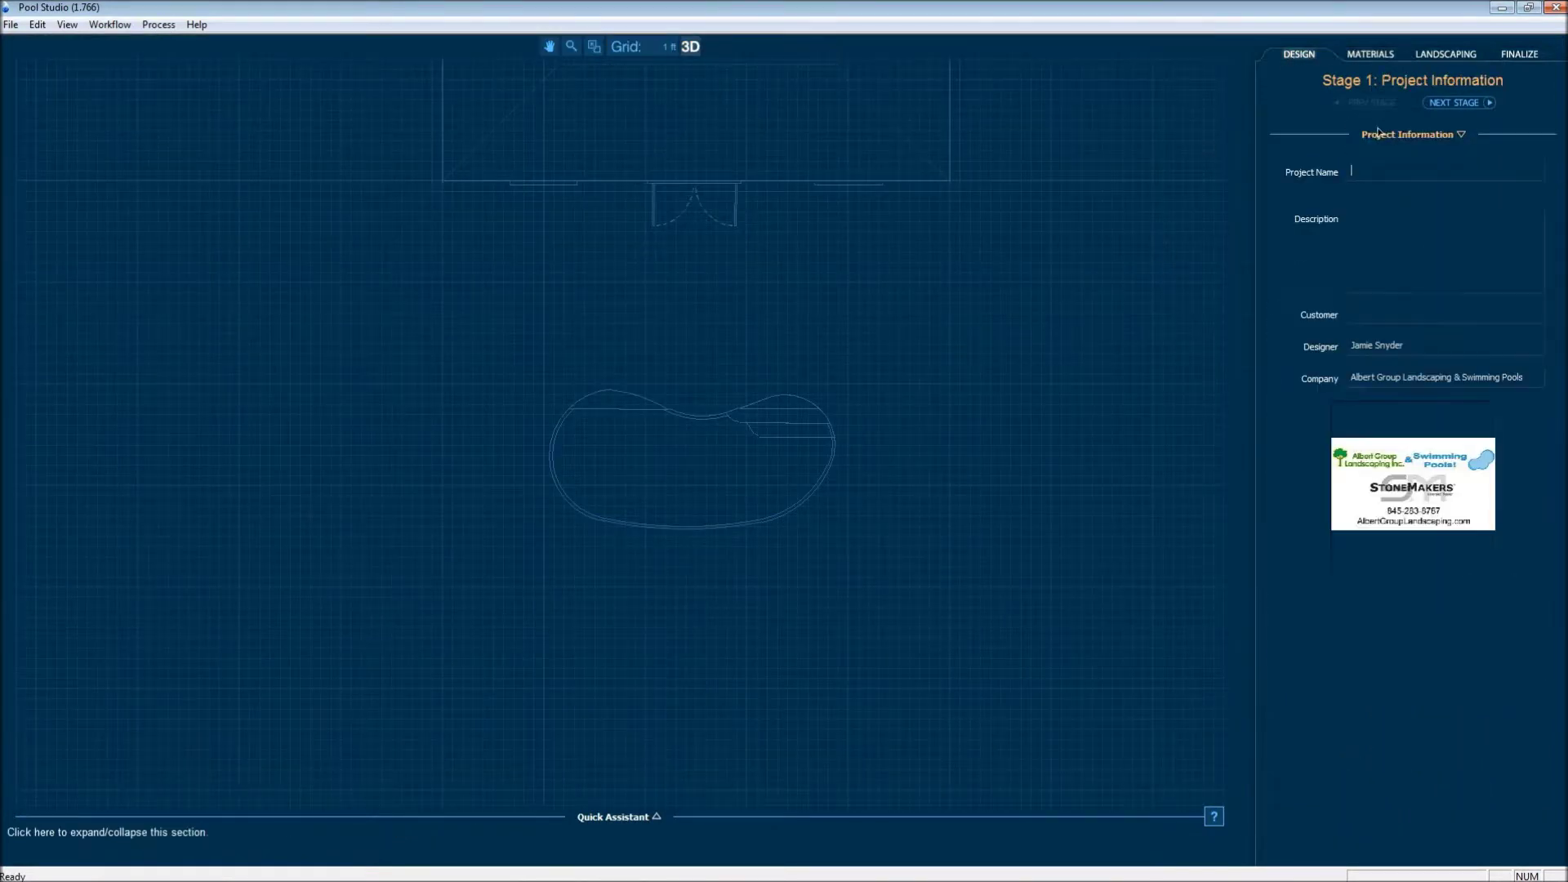
key(a)
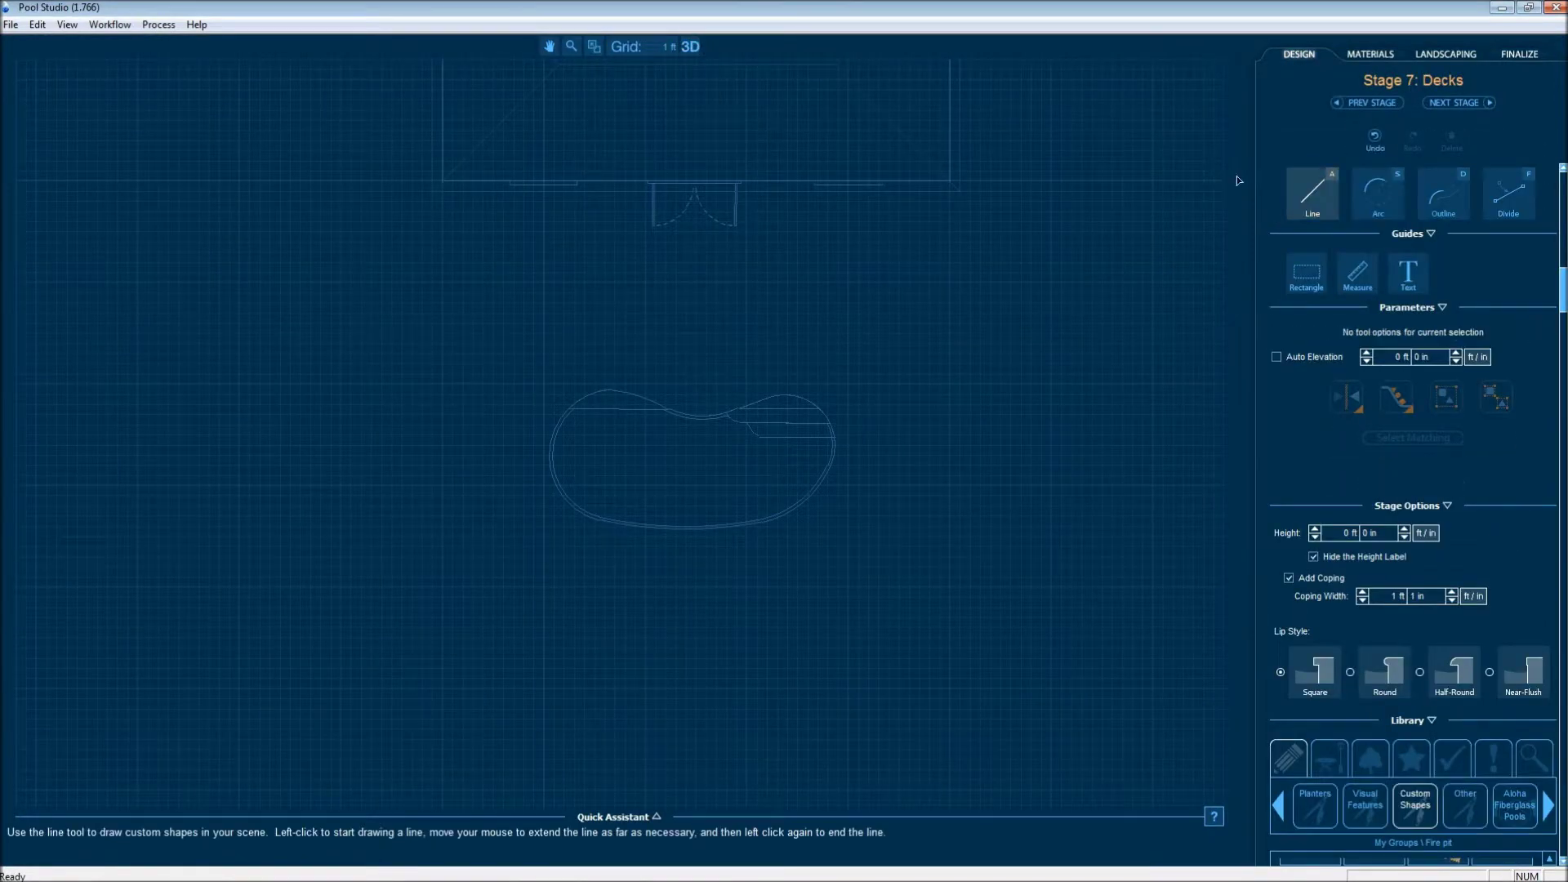
click(441, 188)
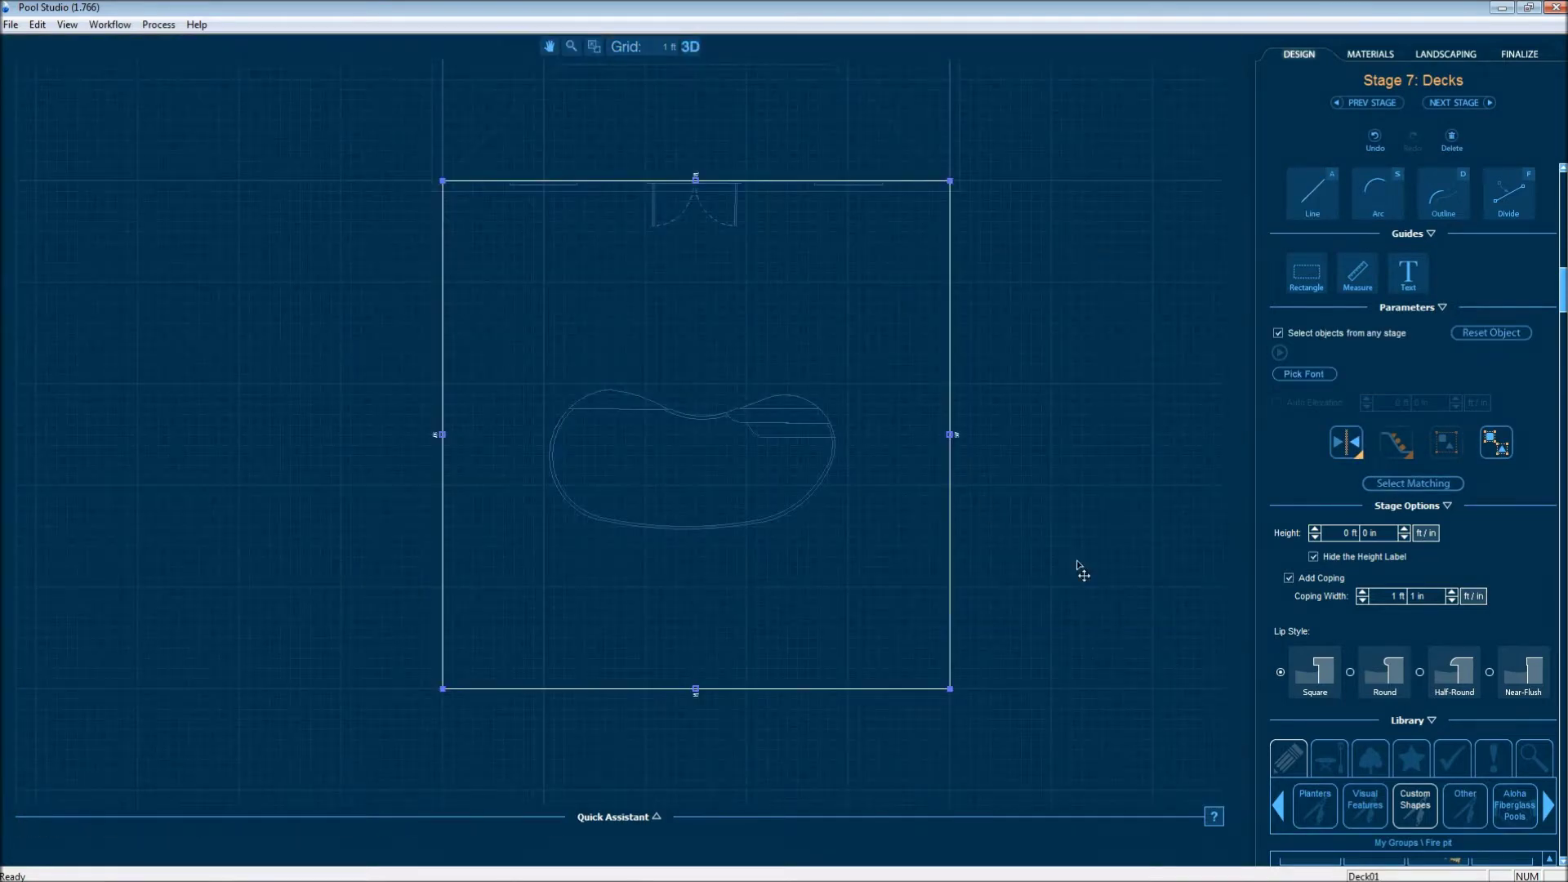
click(1289, 578)
click(990, 648)
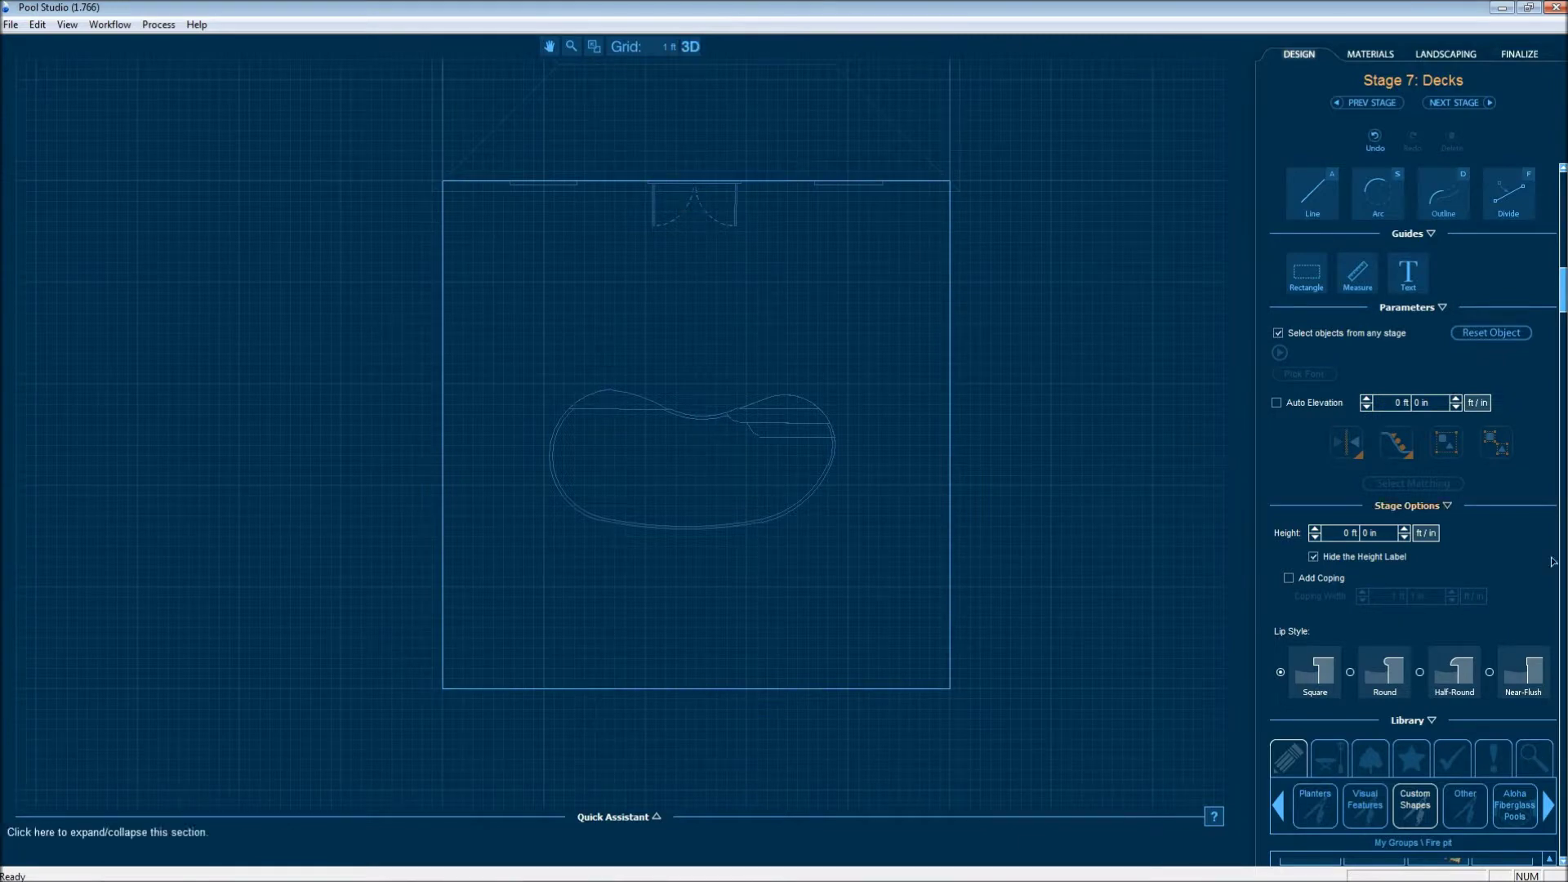
Mark 12 ft measurements inward from the deck's far and left edges, and move the pool to line up with them.
click(1357, 274)
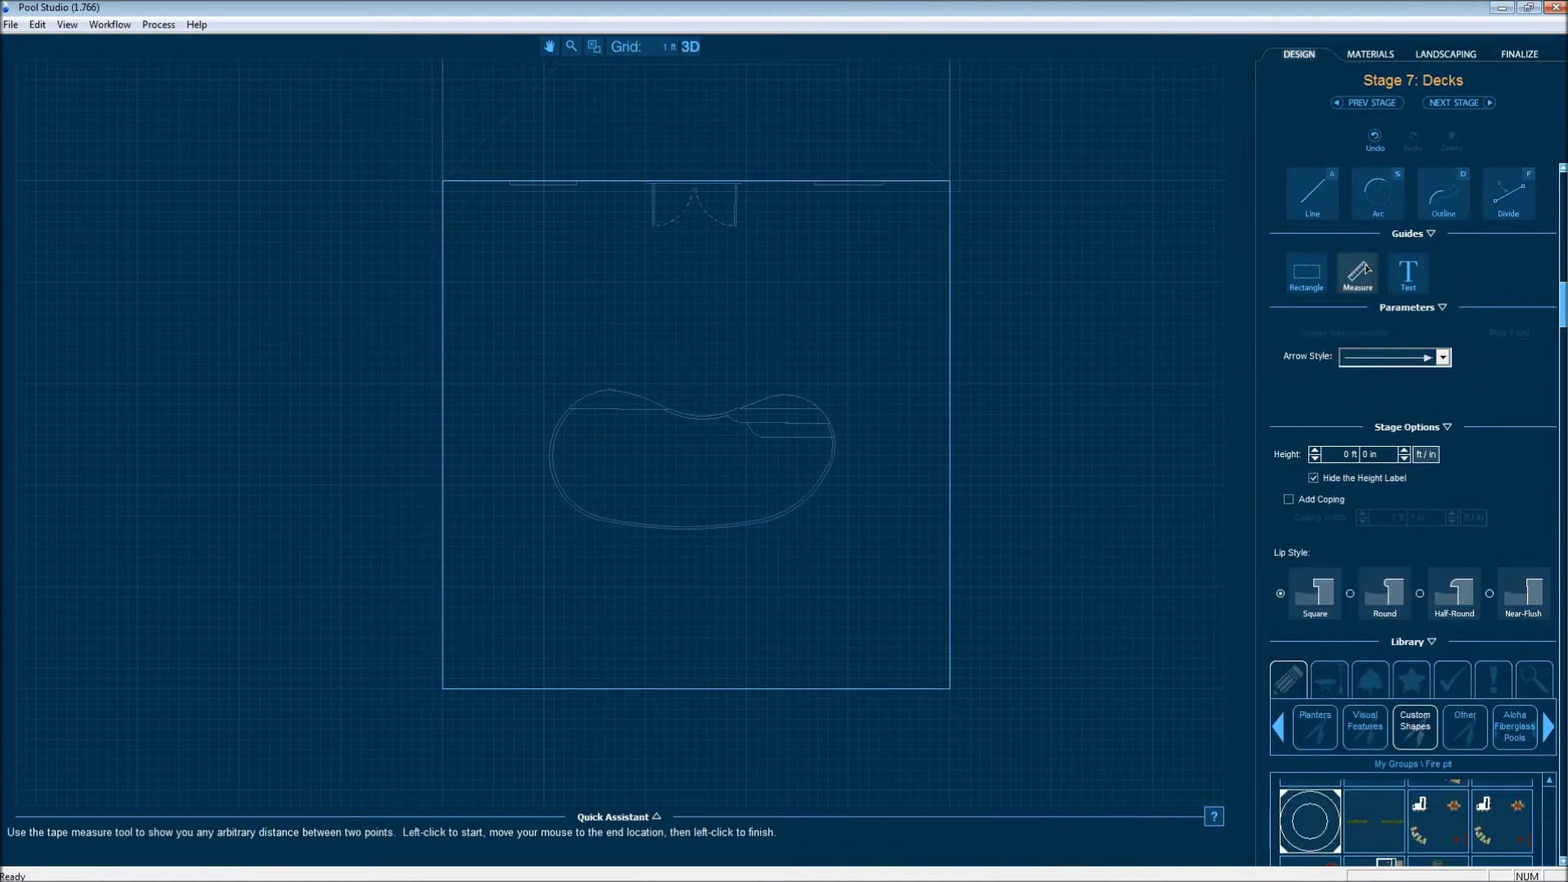
scroll(666, 641, up, 2)
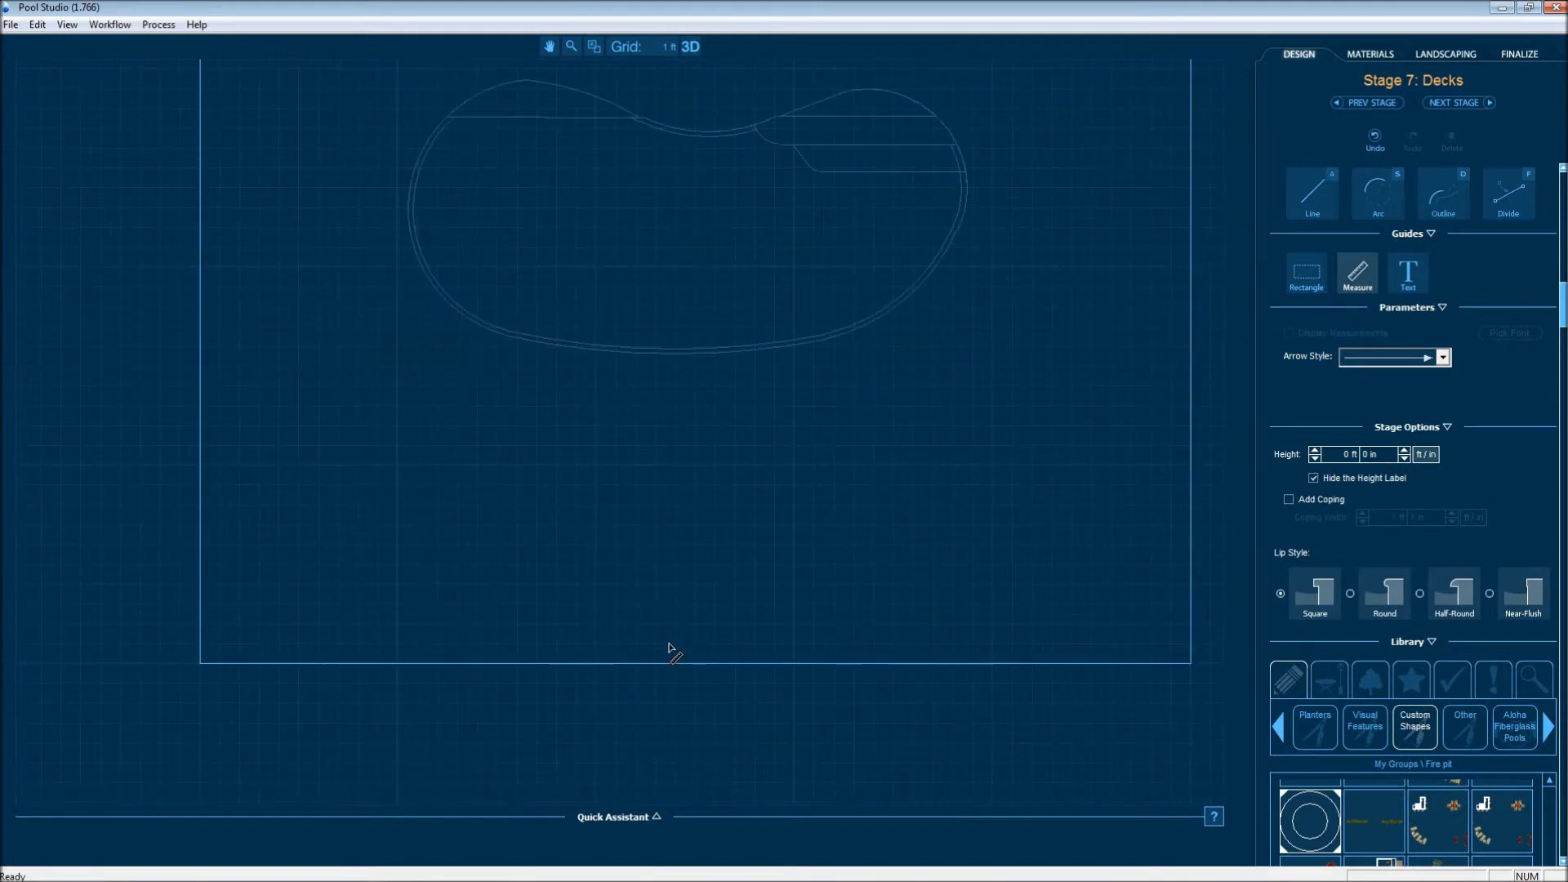
drag(695, 664, 706, 419)
drag(200, 309, 433, 308)
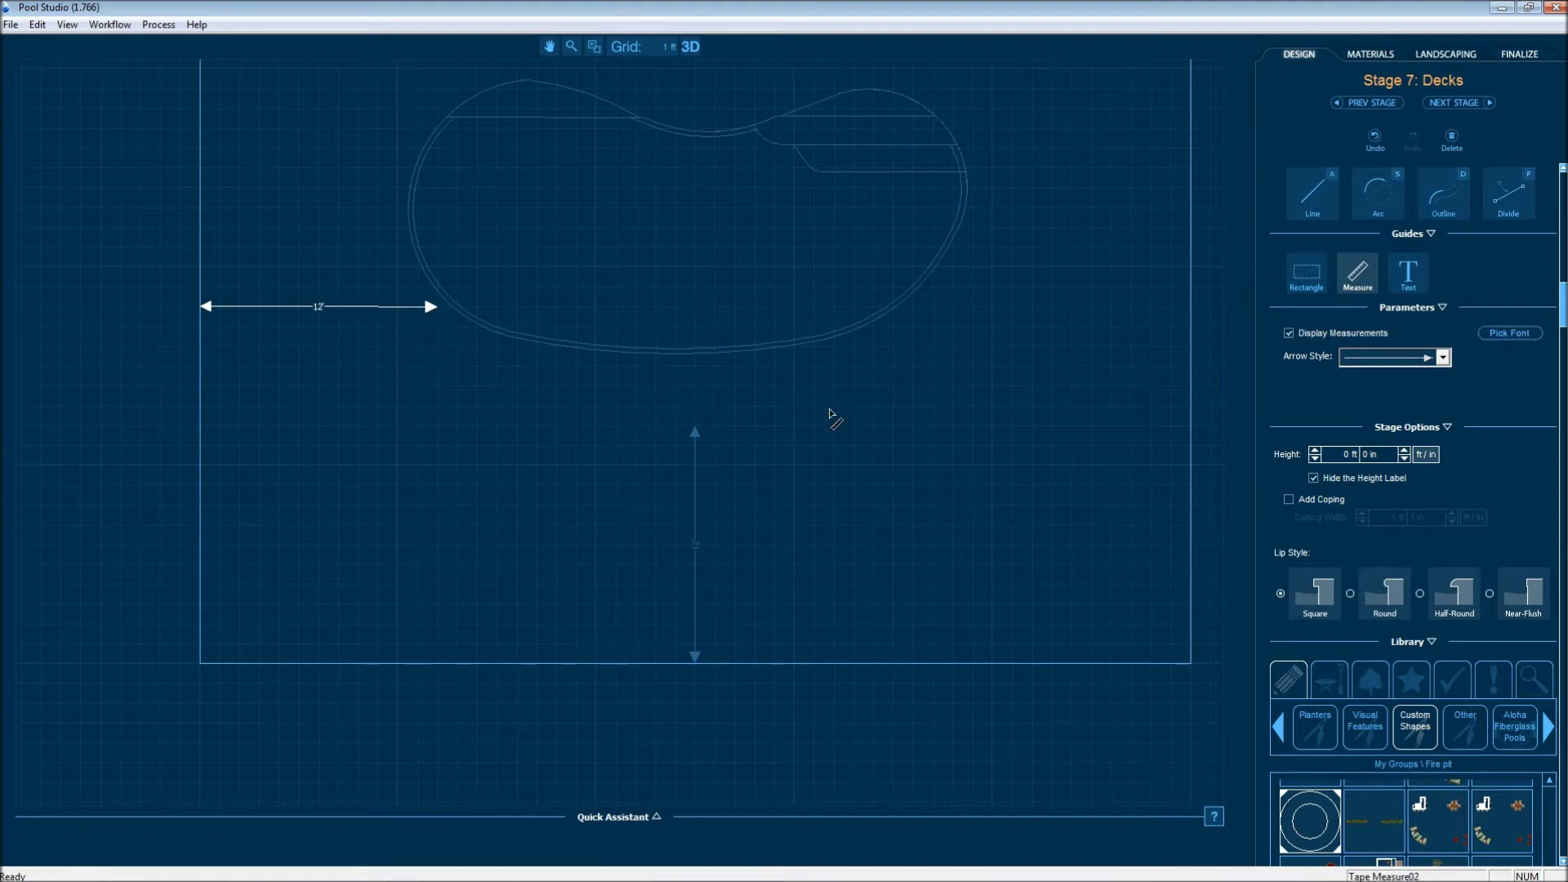
key(Escape)
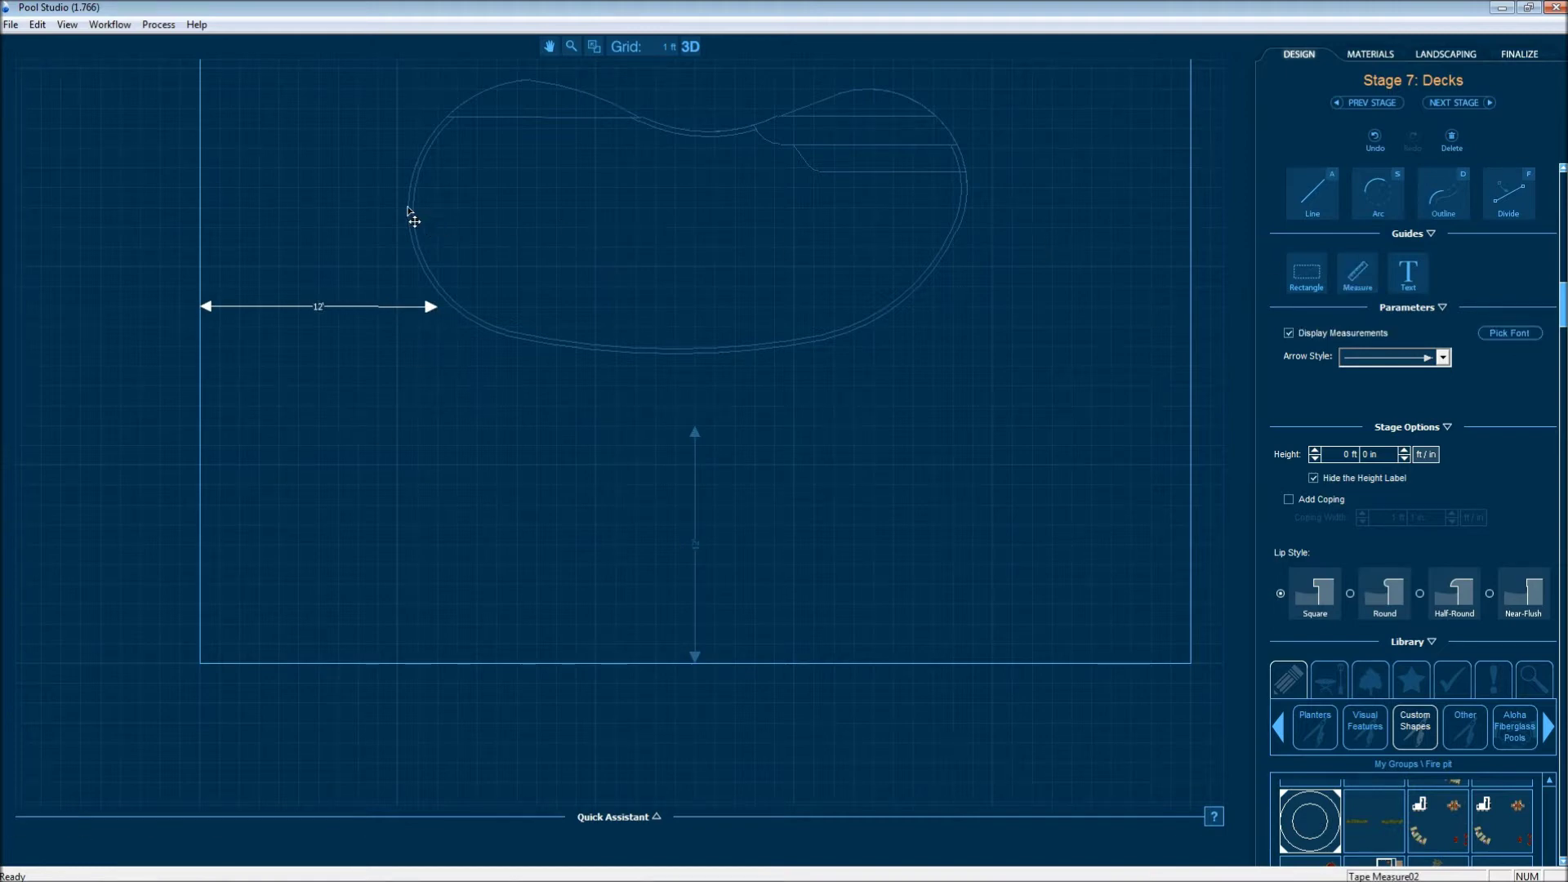
drag(411, 216, 441, 289)
Draw a circular spa with a 4 ft radius, 1 ft high and 3 ft deep, centered against the pool's far edge.
click(497, 471)
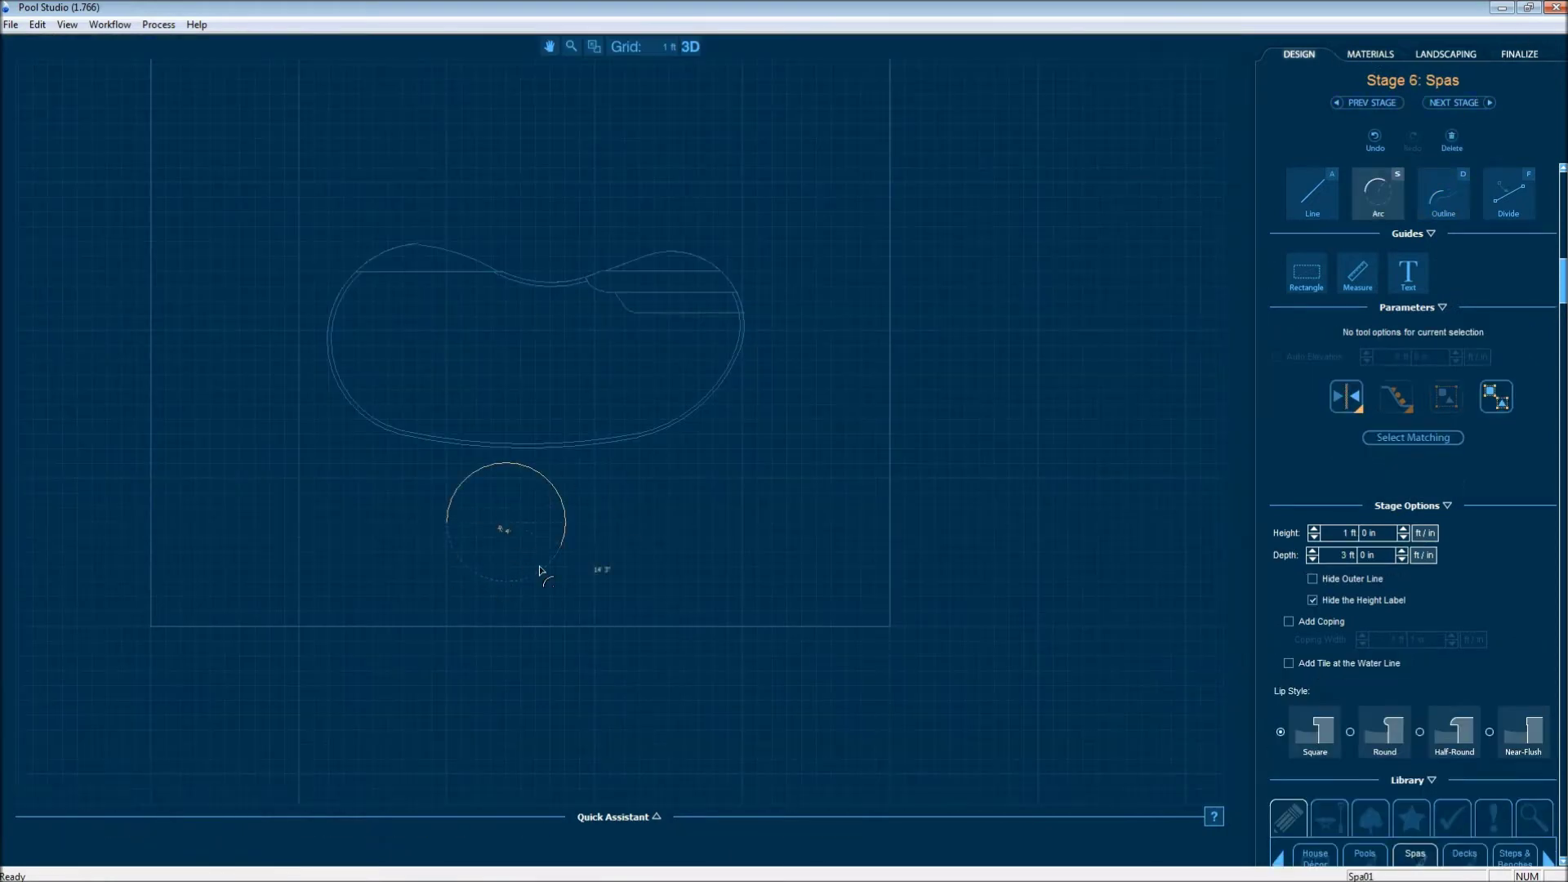
click(454, 524)
scroll(478, 425, up, 3)
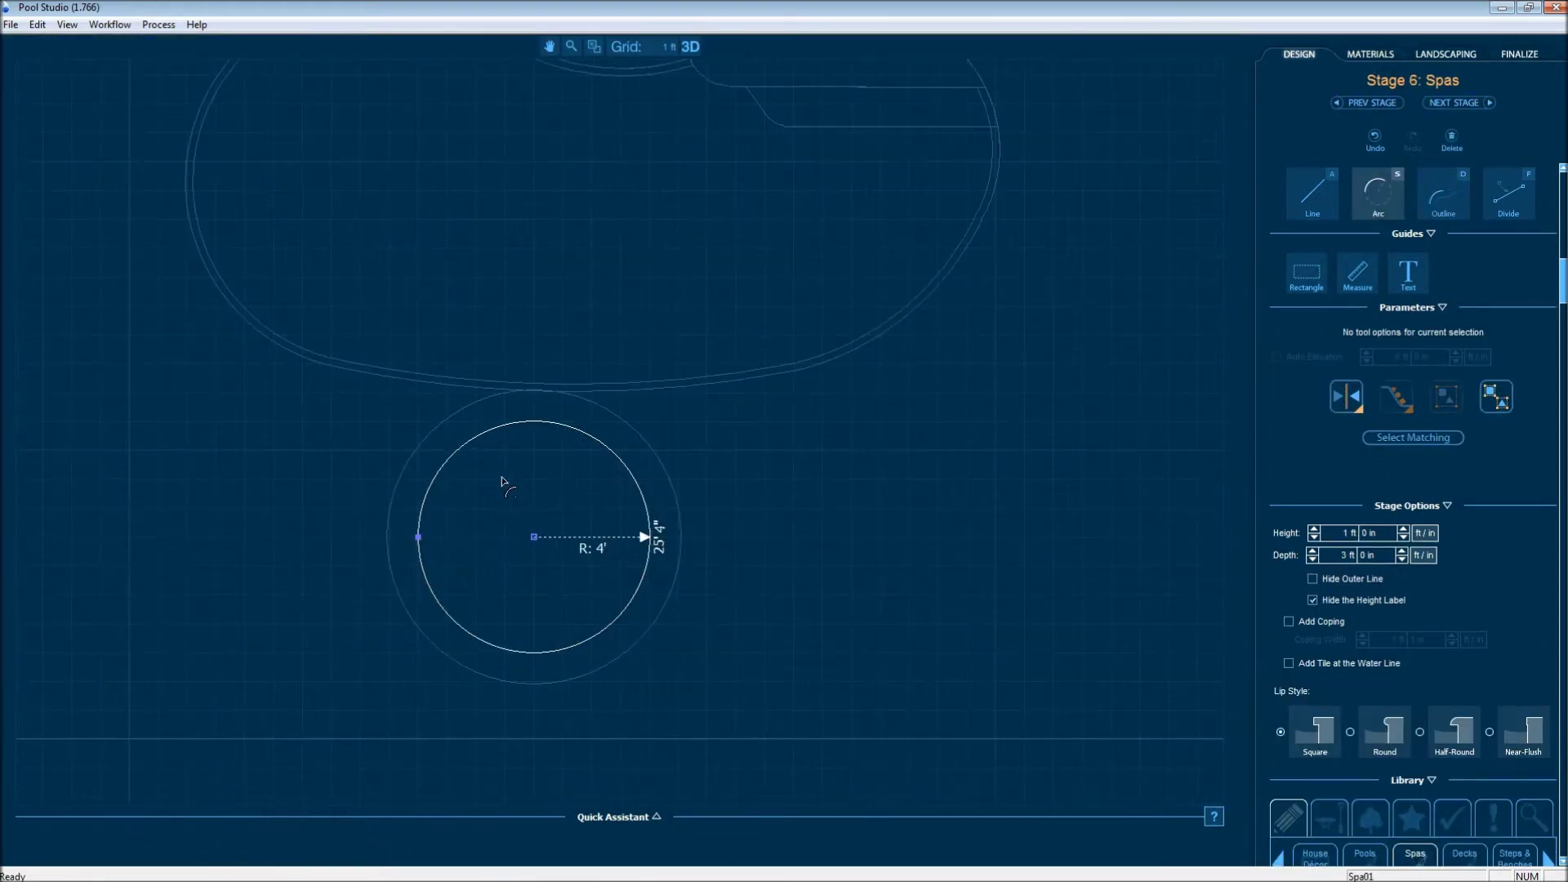
key(Escape)
key(space)
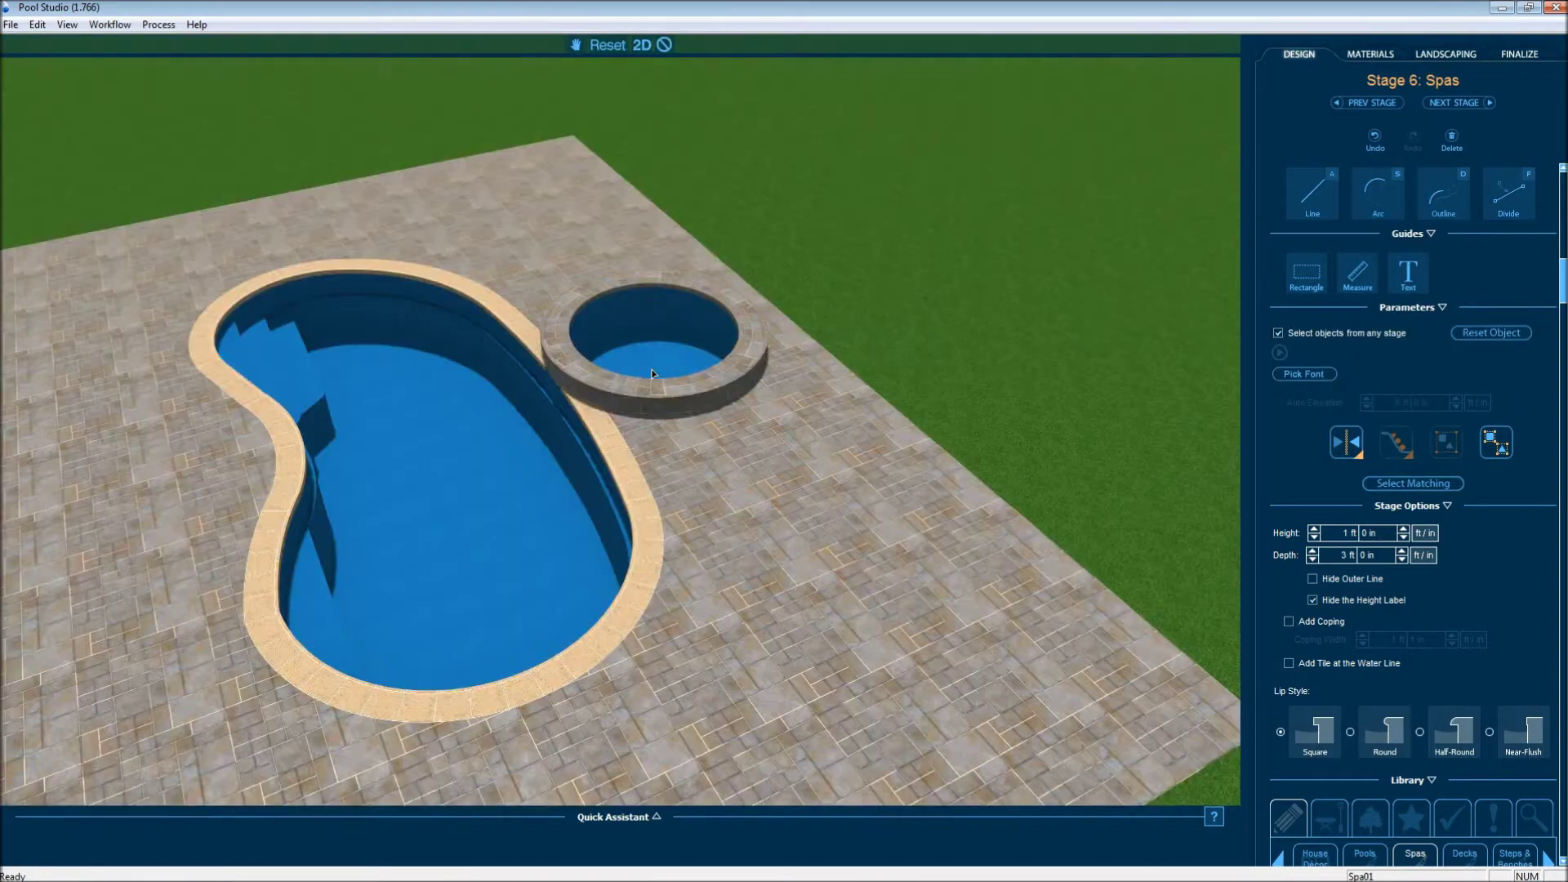
drag(548, 424, 715, 358)
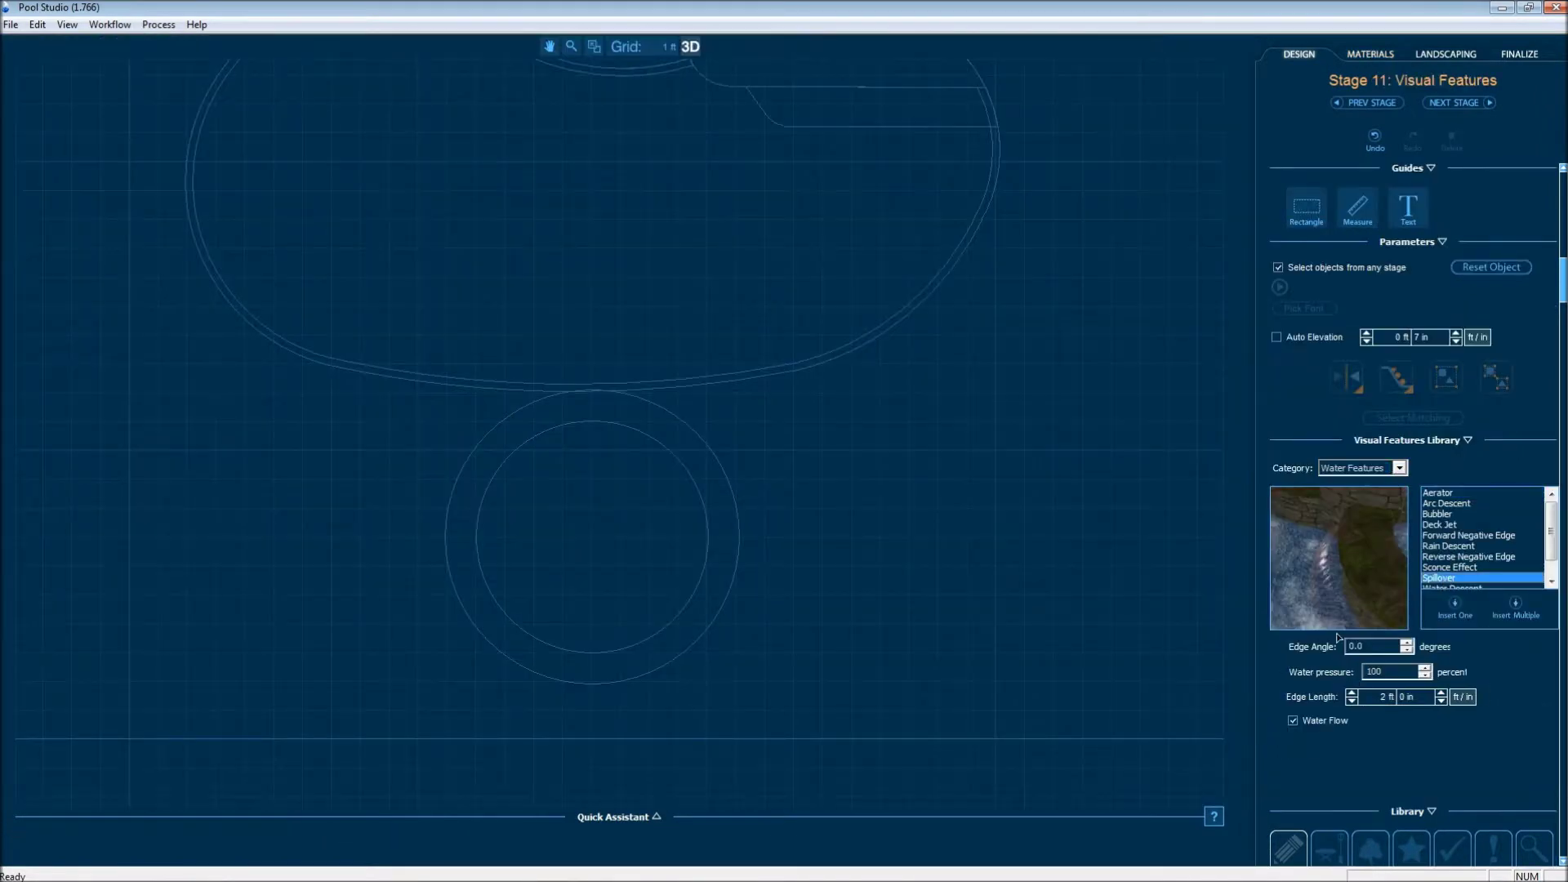
Insert one Spillover where the spa meets the pool, with the water pressure set to 120 percent.
click(1455, 608)
click(601, 390)
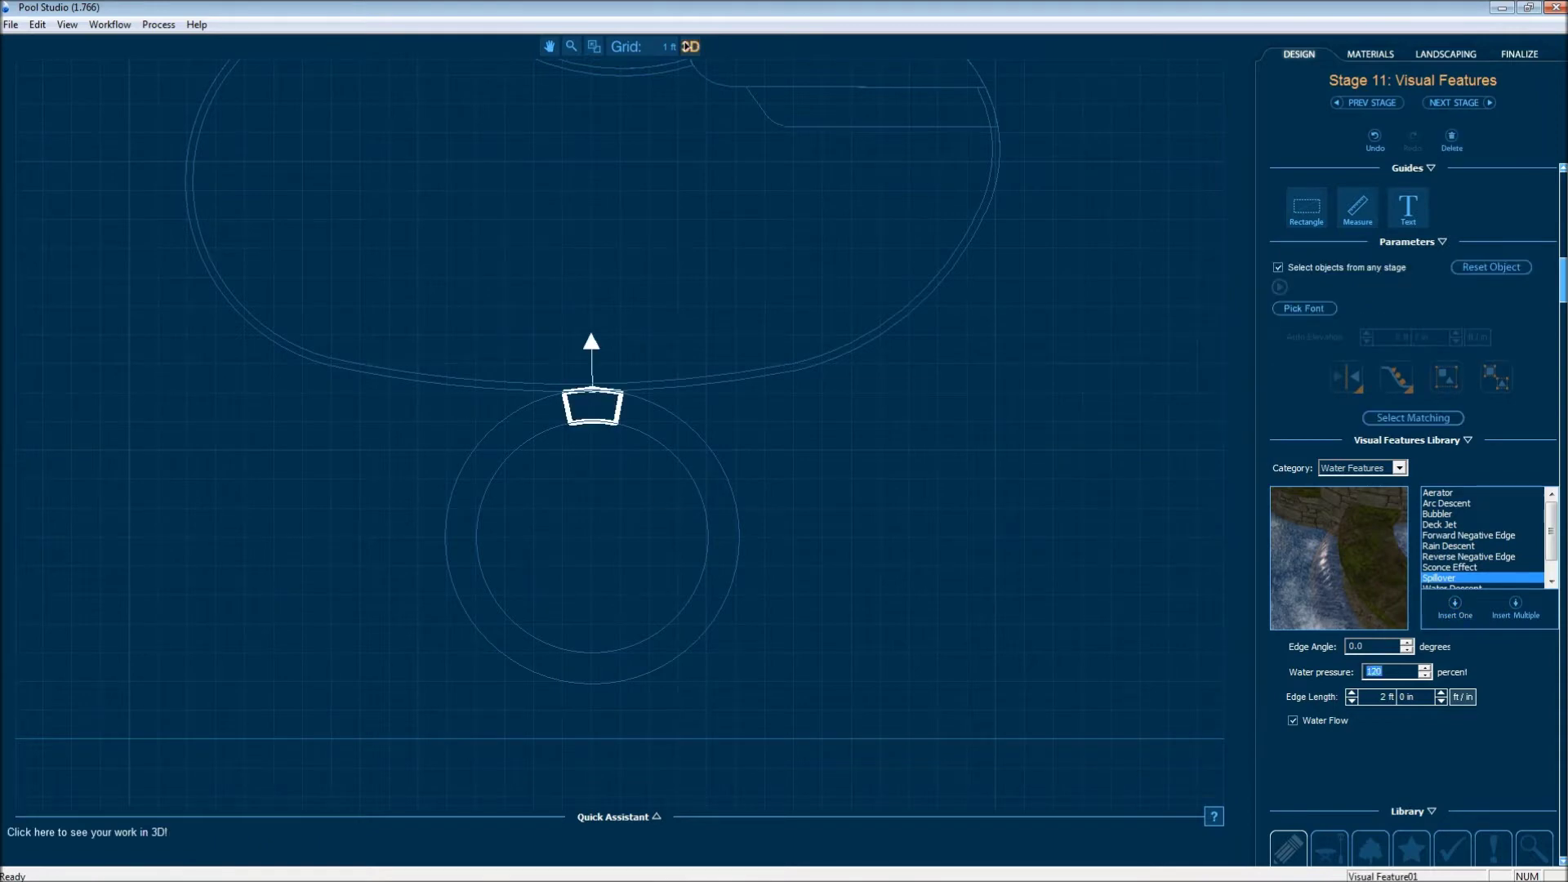
click(690, 47)
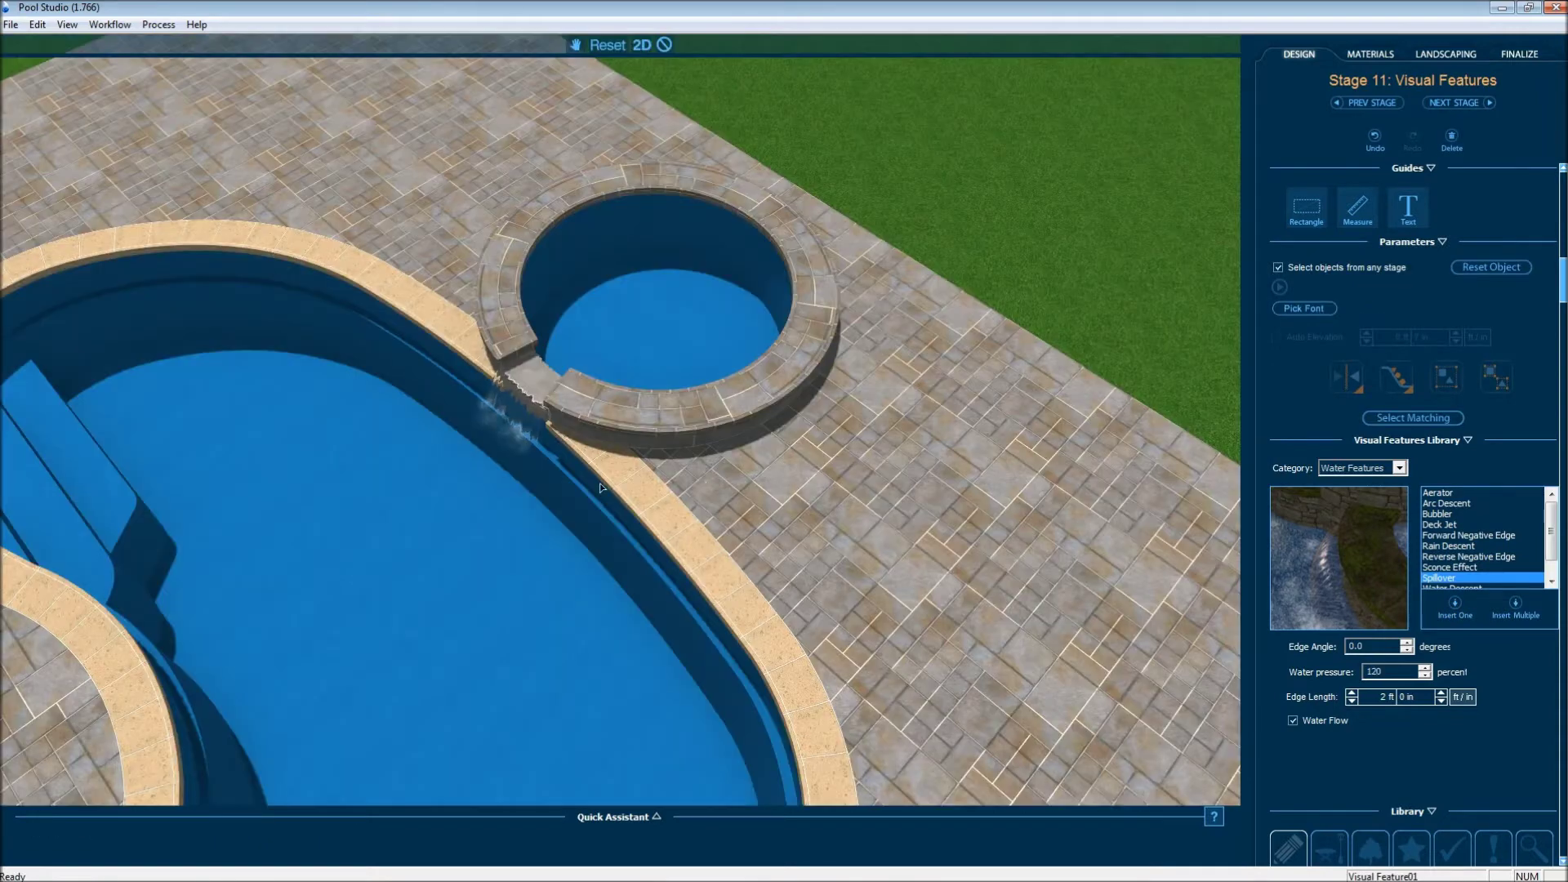
Apply the Field Ledge stacked stone material to the outer wall of the raised spa and the face below its spillover.
middle_drag(599, 483, 575, 415)
scroll(531, 330, up, 4)
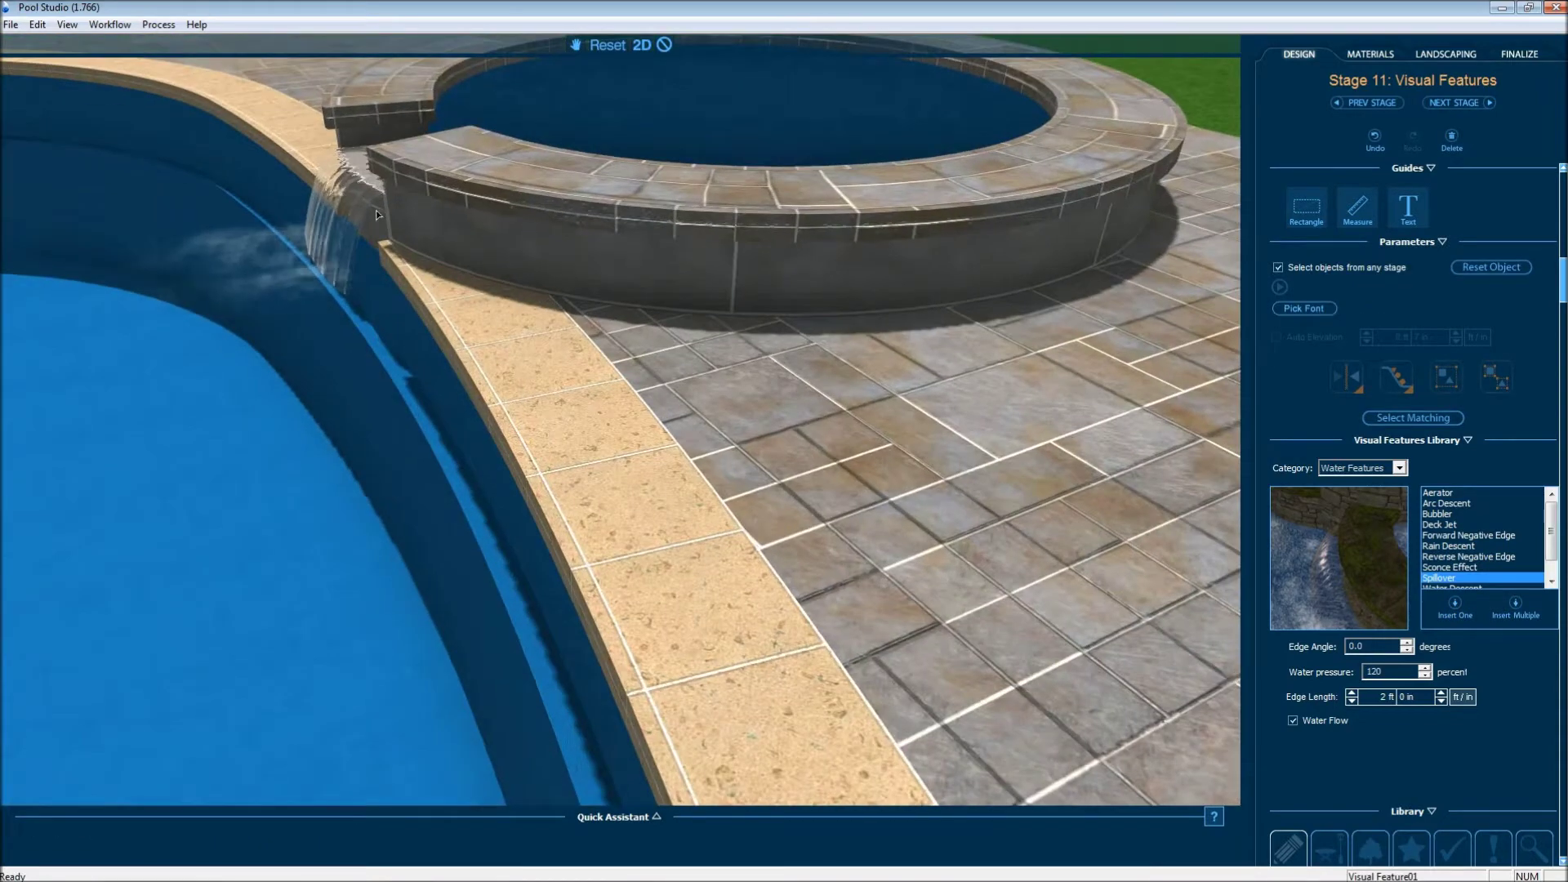
scroll(588, 343, down, 1)
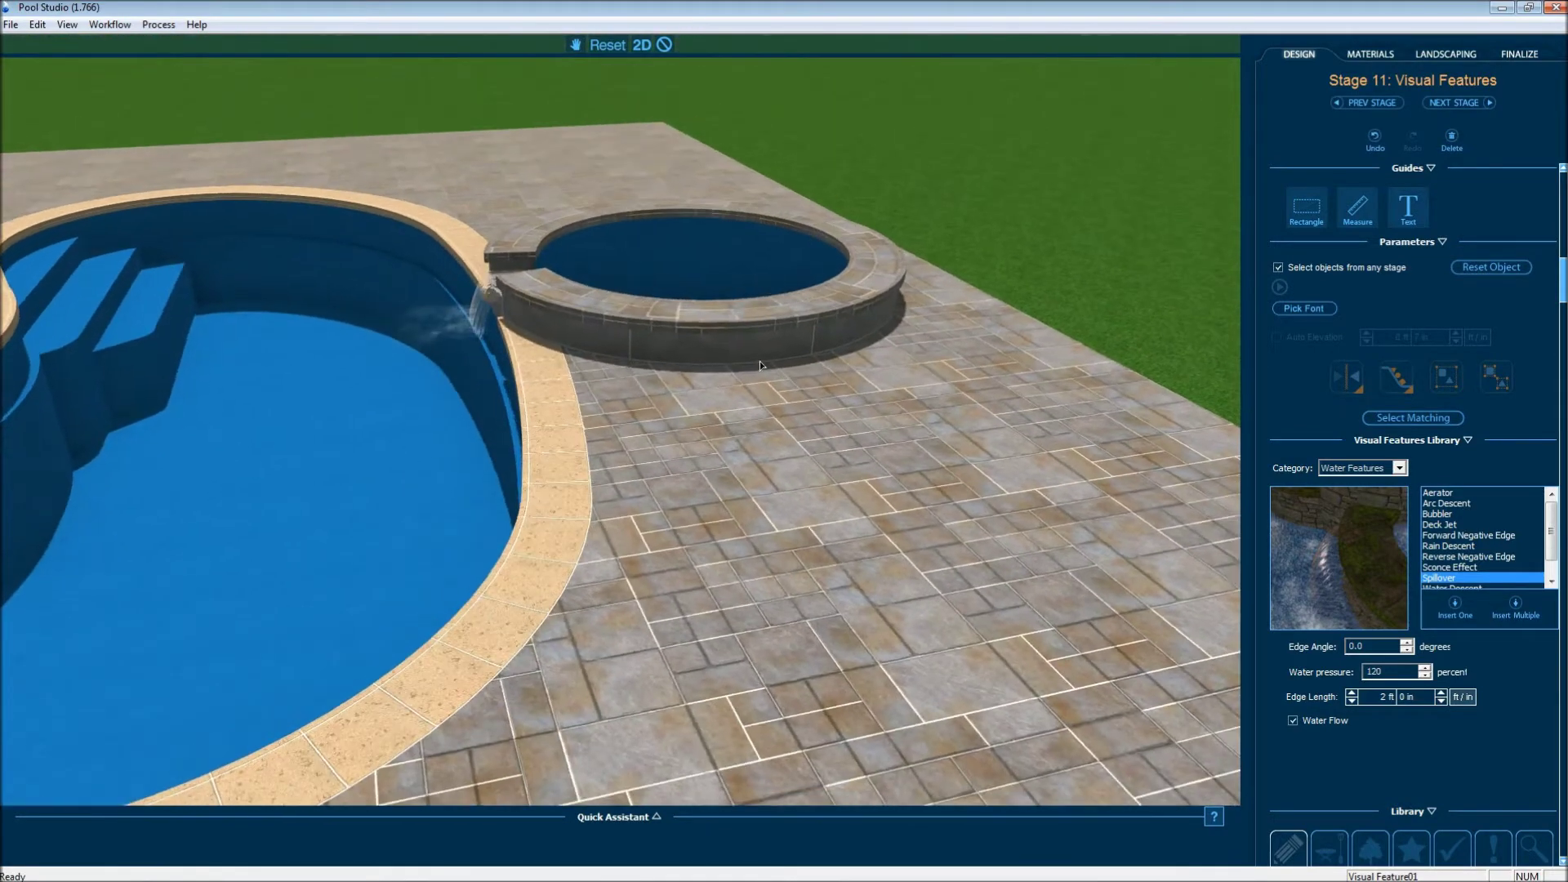
click(1370, 54)
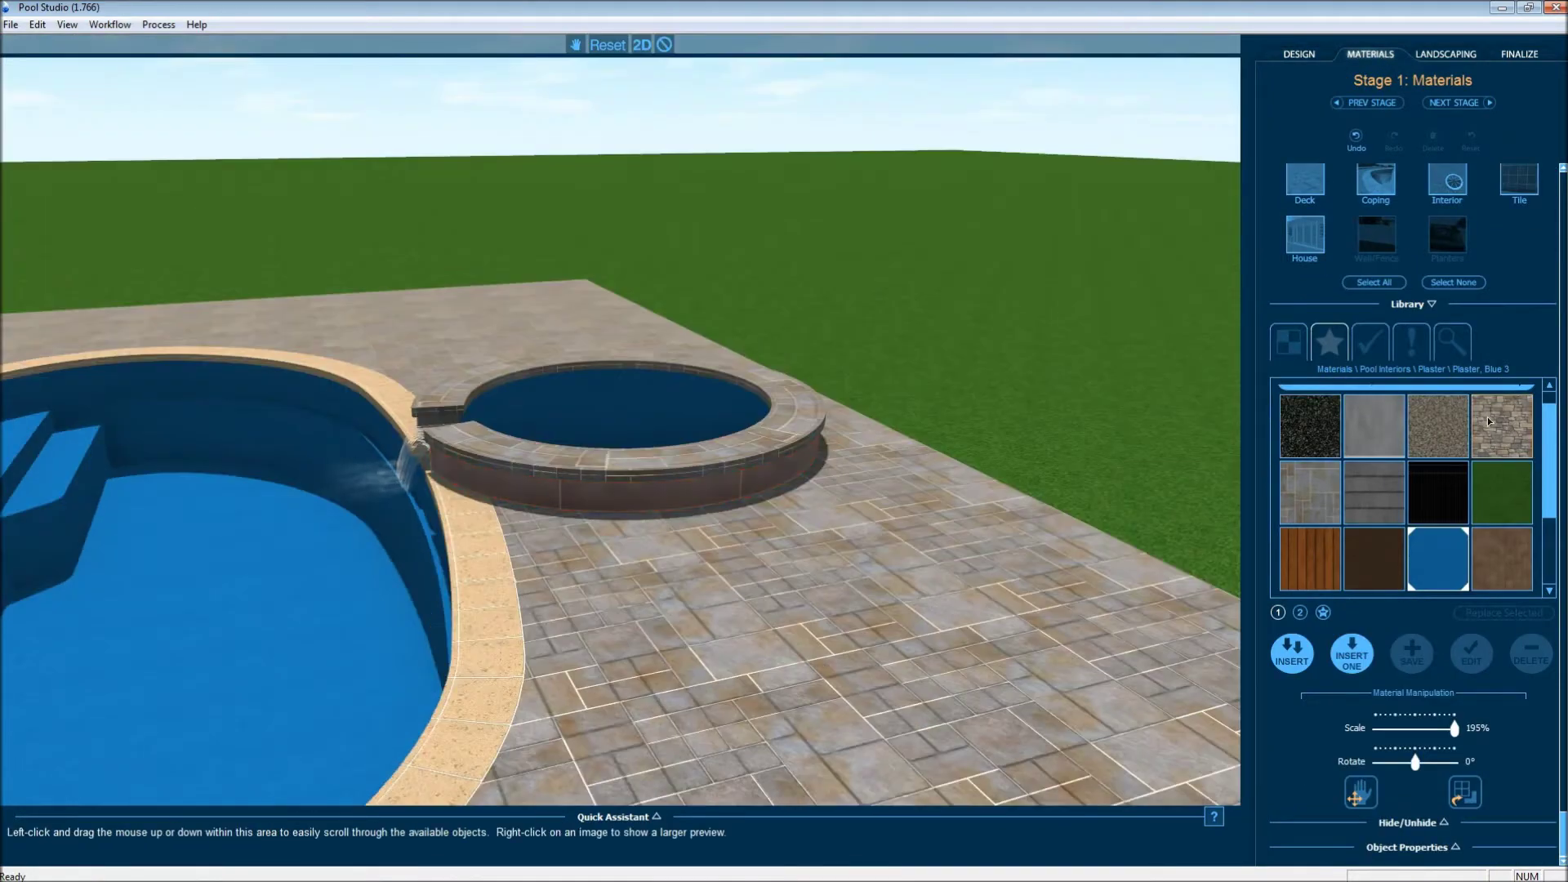
double_click(1488, 421)
drag(767, 427, 536, 503)
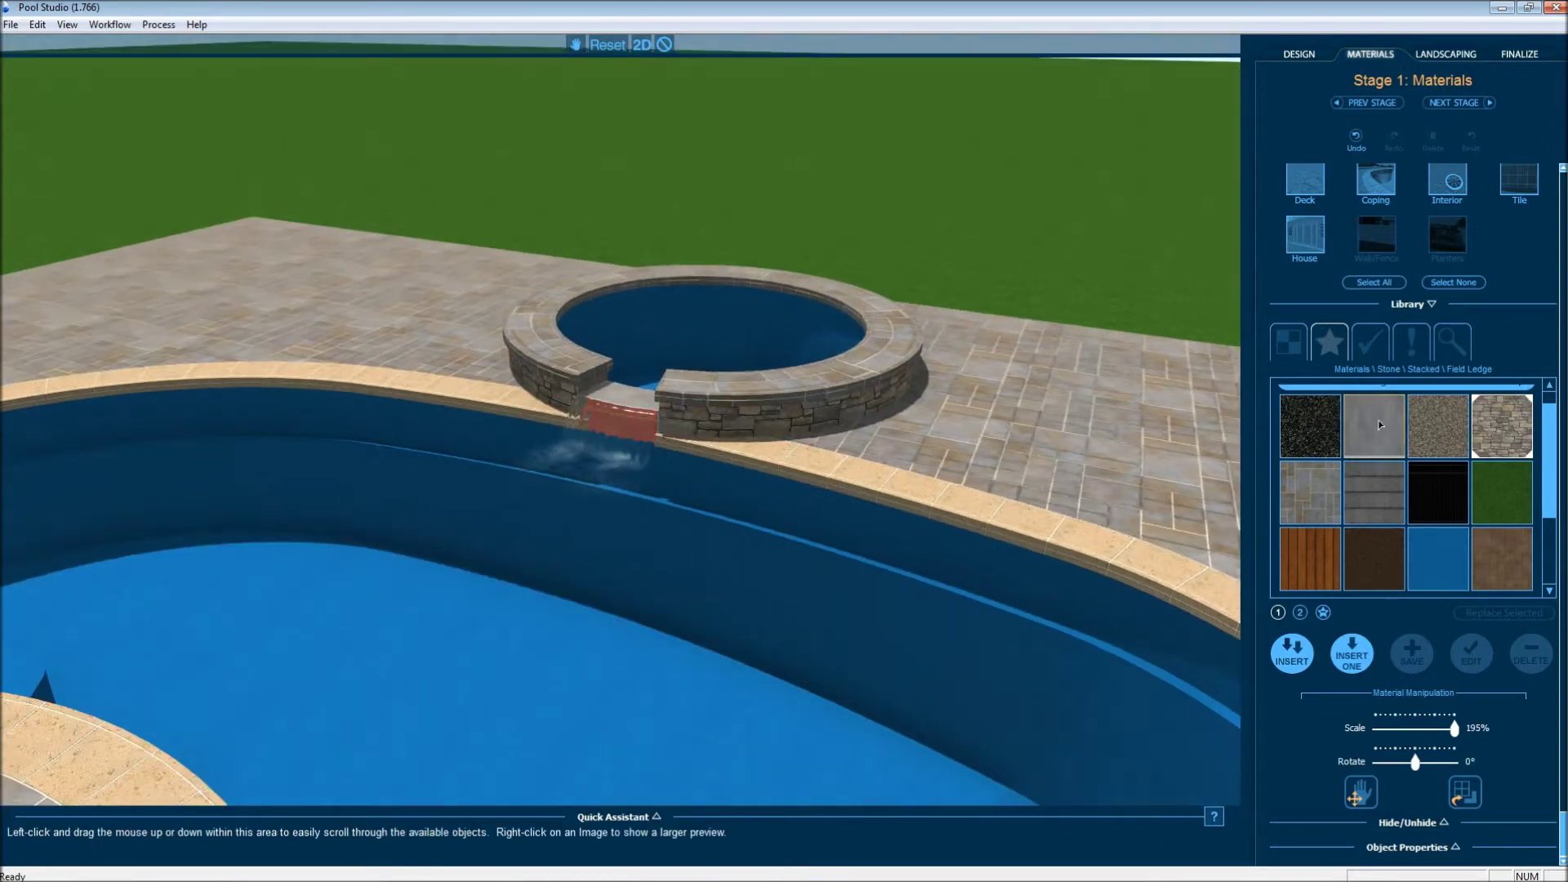
Apply the Blue Stone coping material to both the spa coping and the pool coping, and clear the selection.
double_click(736, 380)
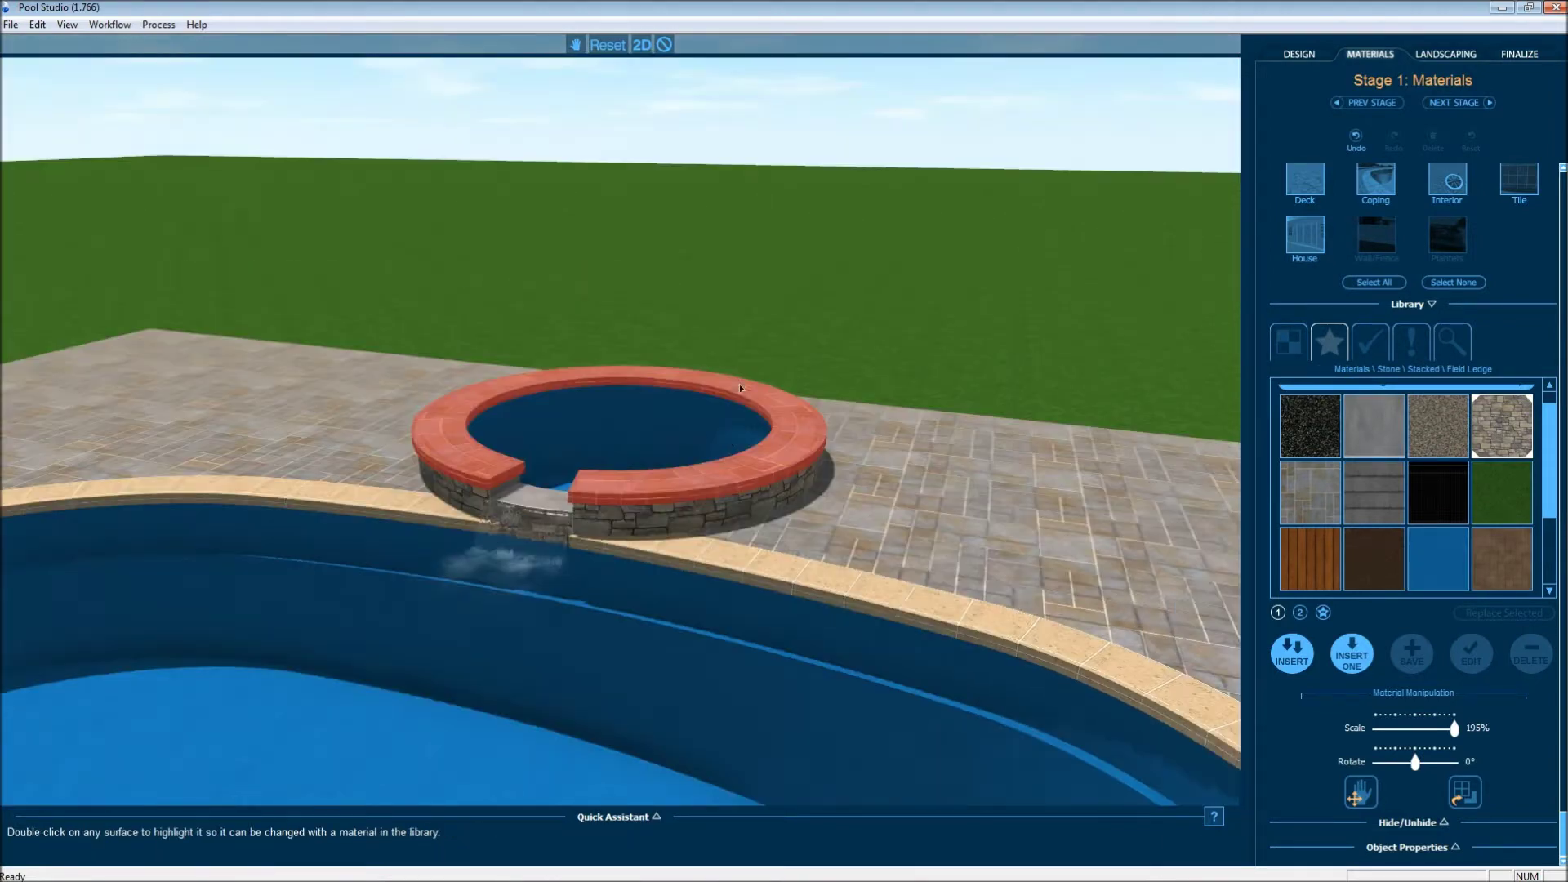
double_click(807, 591)
click(1374, 426)
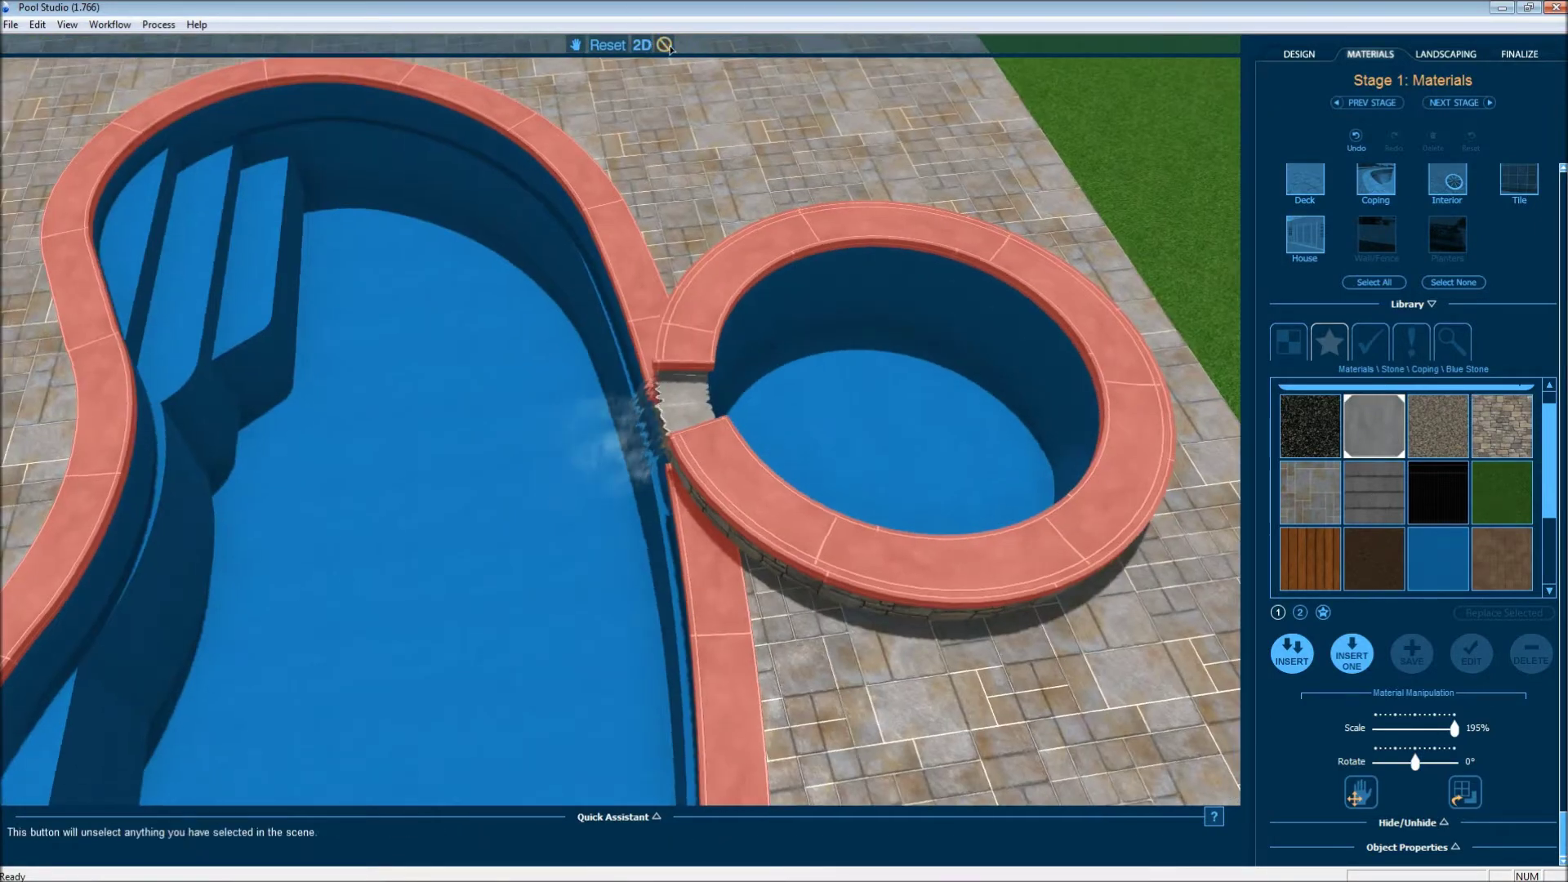
click(664, 44)
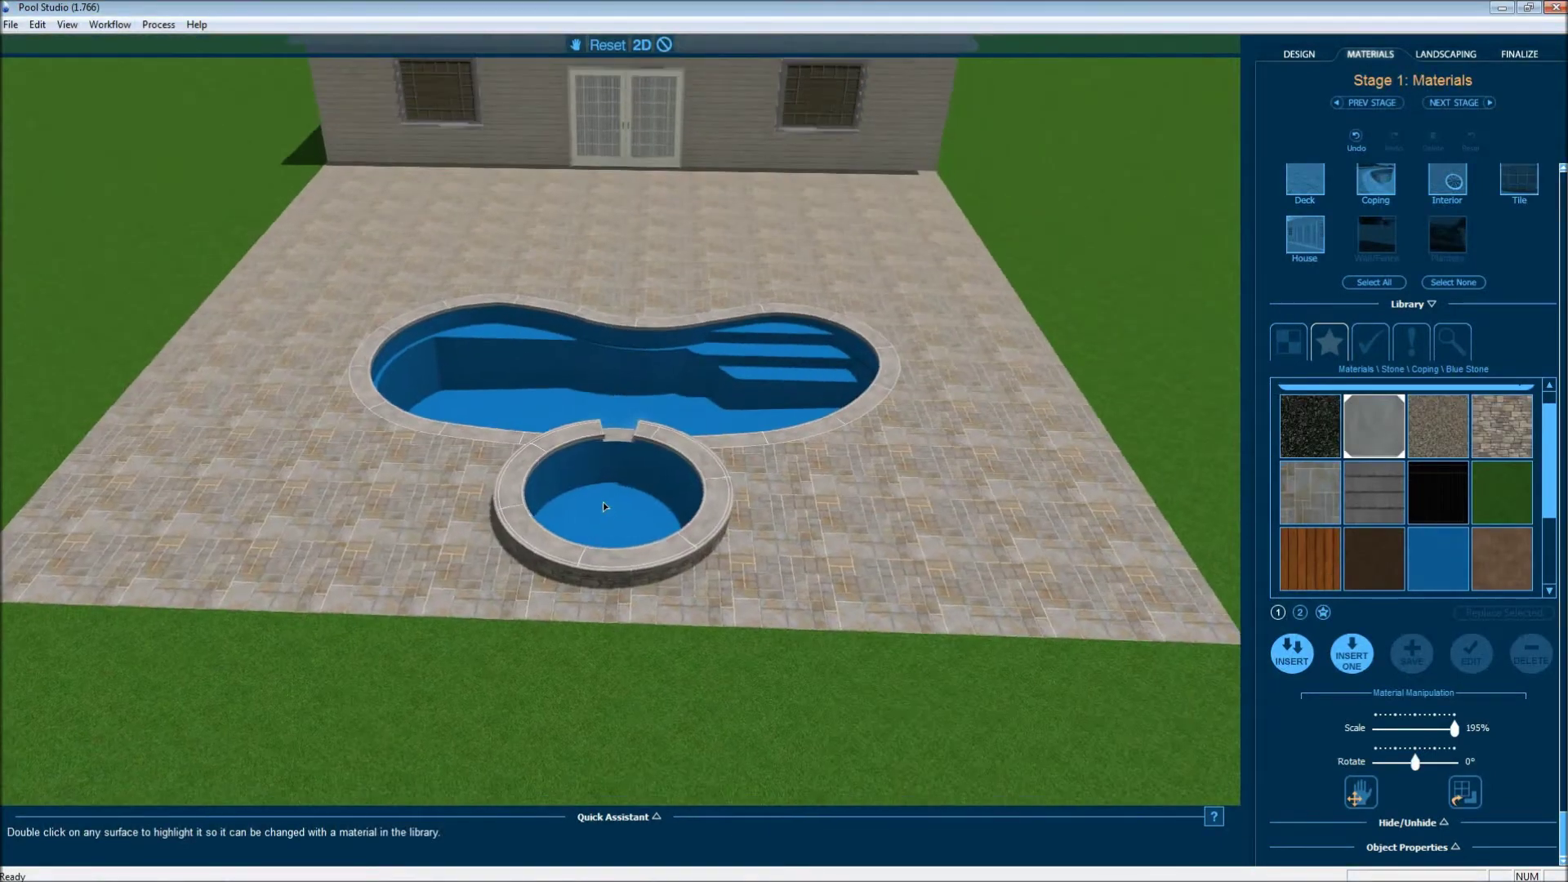
In the 2D Decks stage, round off the deck's two far corners, the ones away from the house, with equal arcs.
click(642, 45)
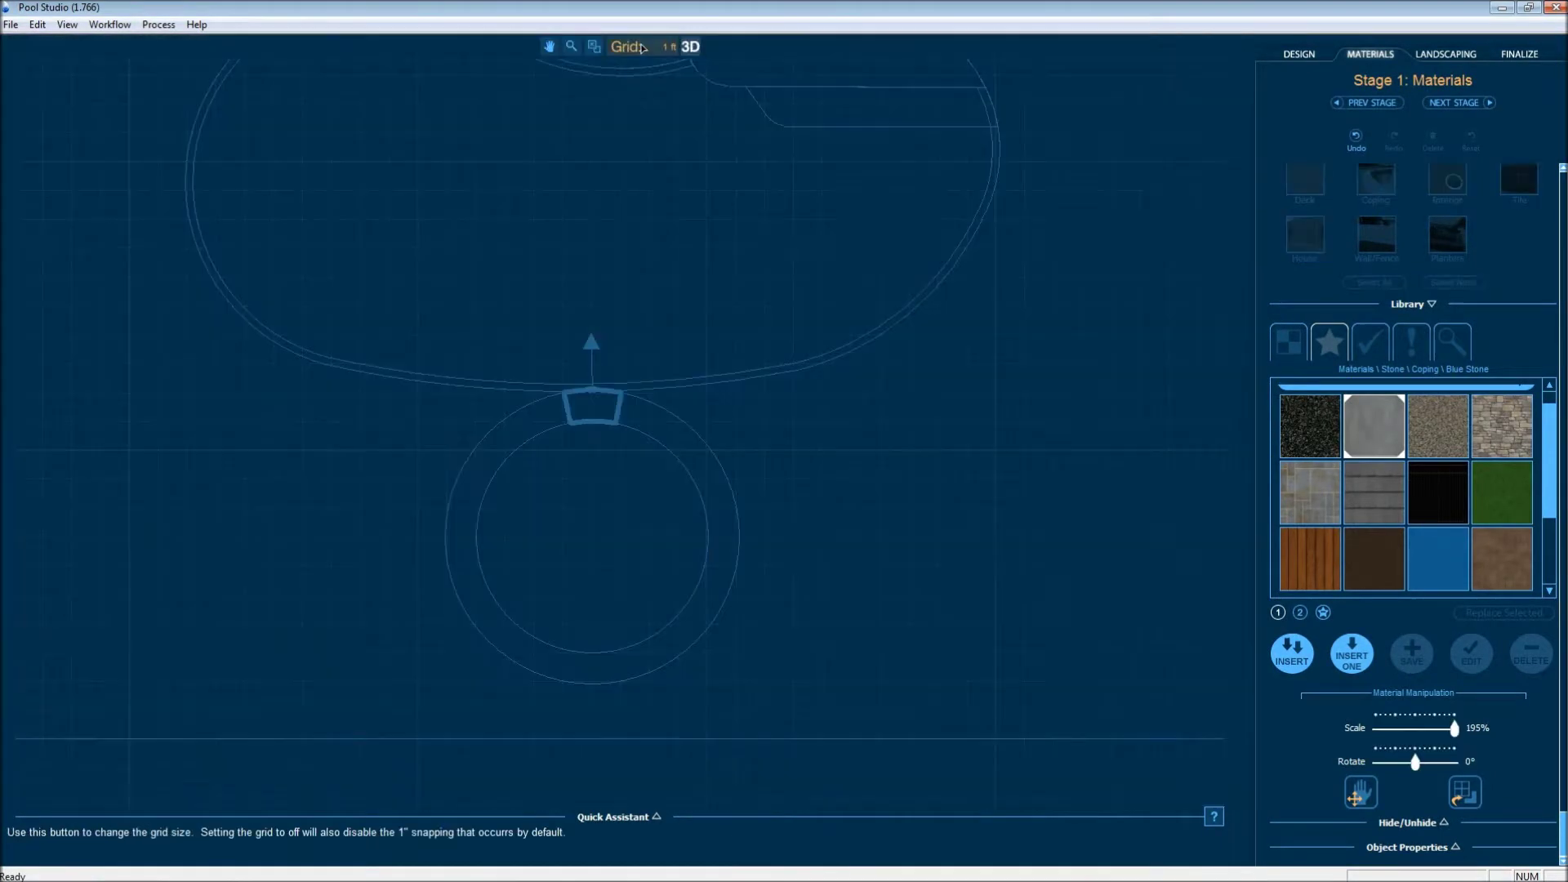
scroll(485, 458, up, 3)
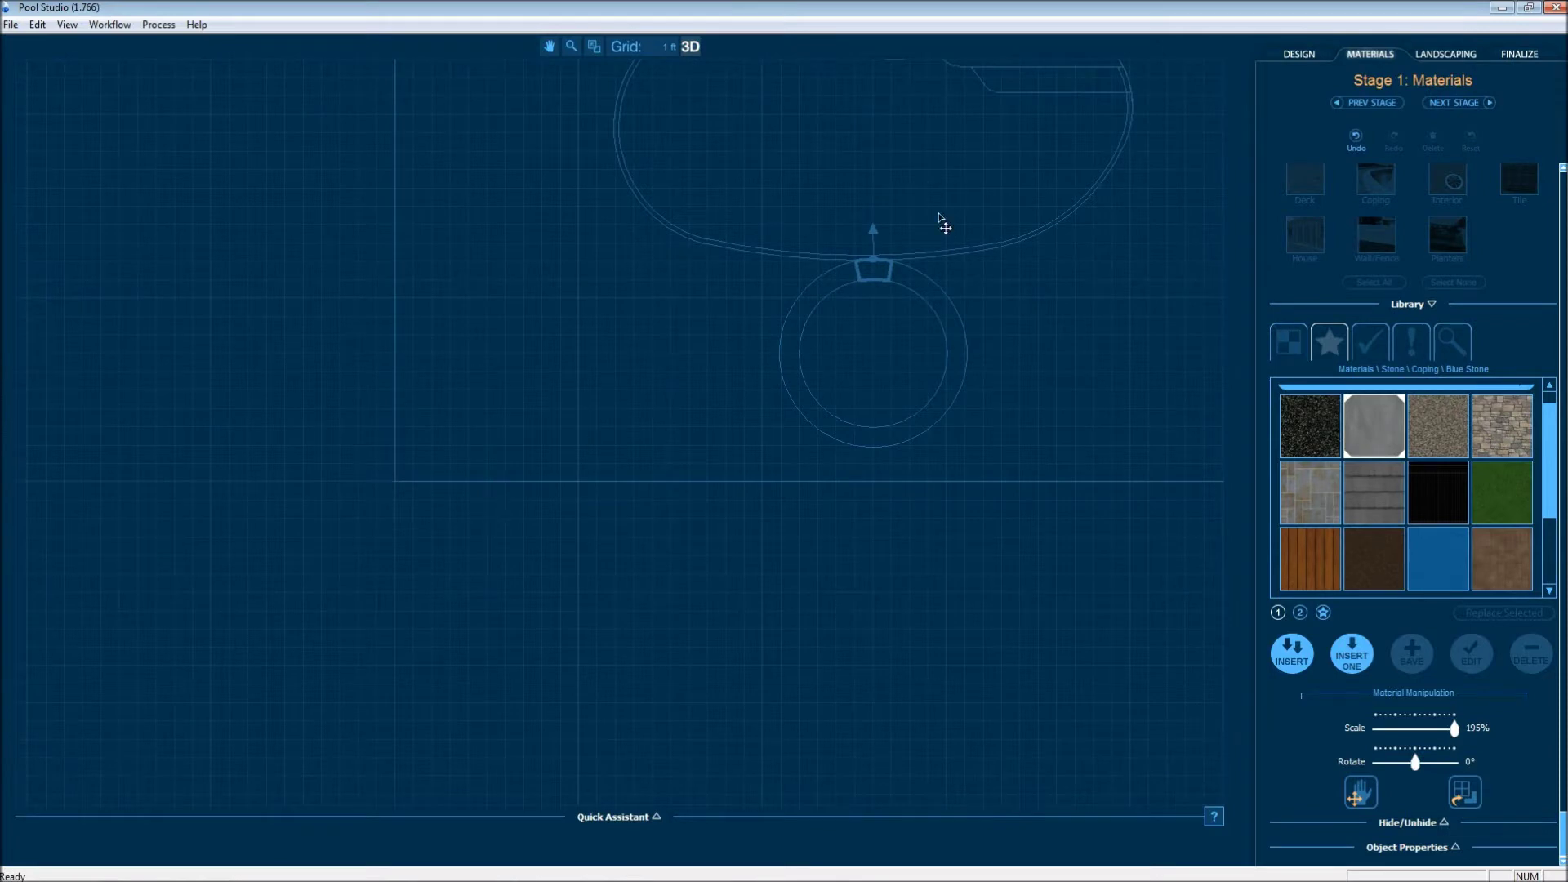
click(1307, 55)
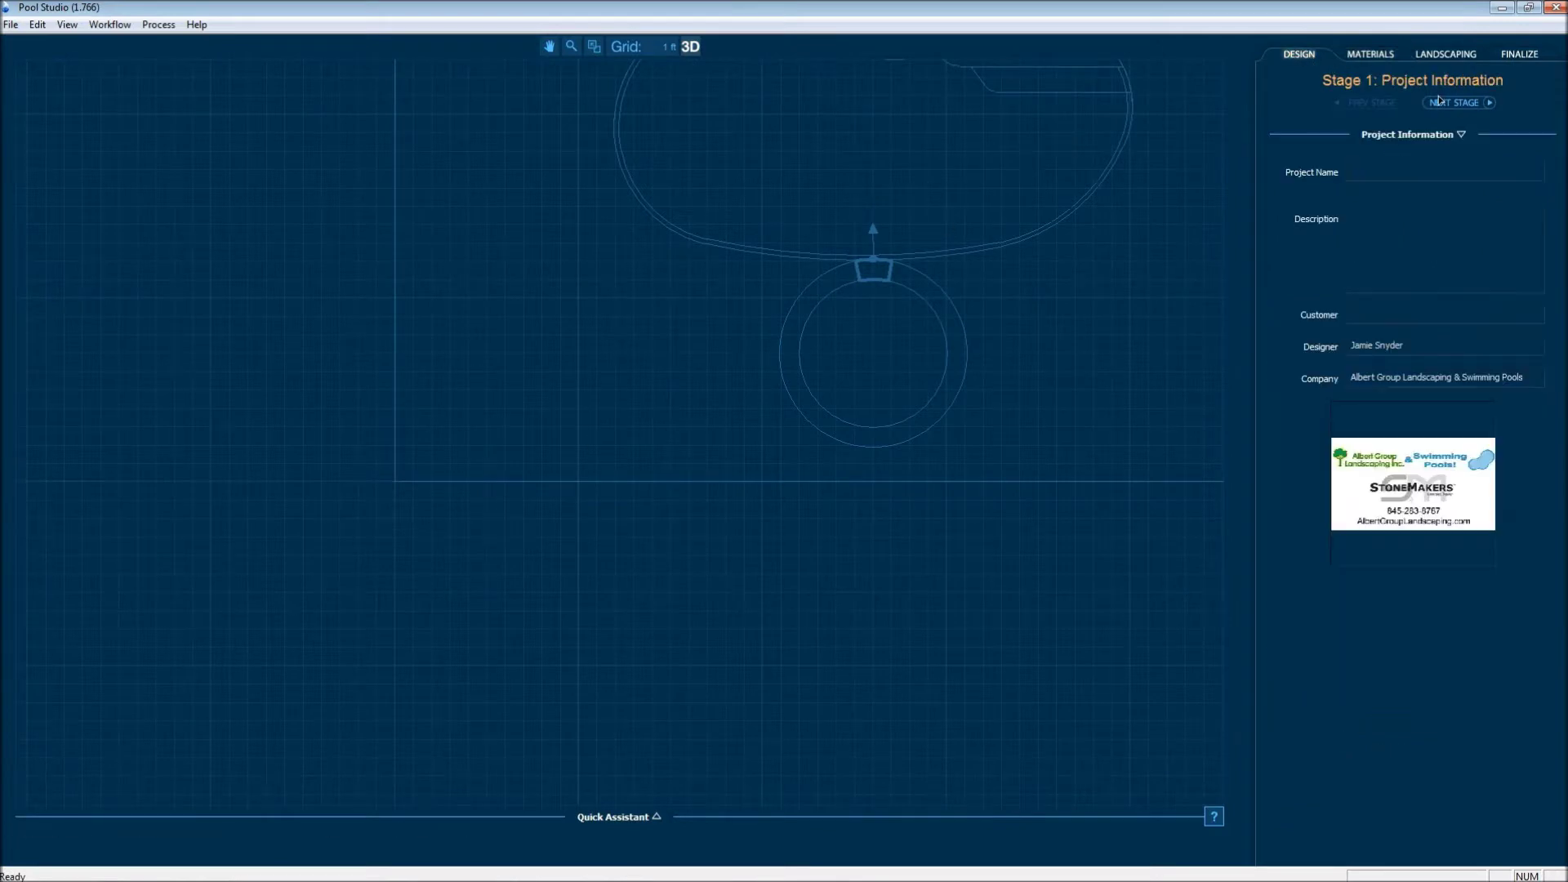
click(1439, 102)
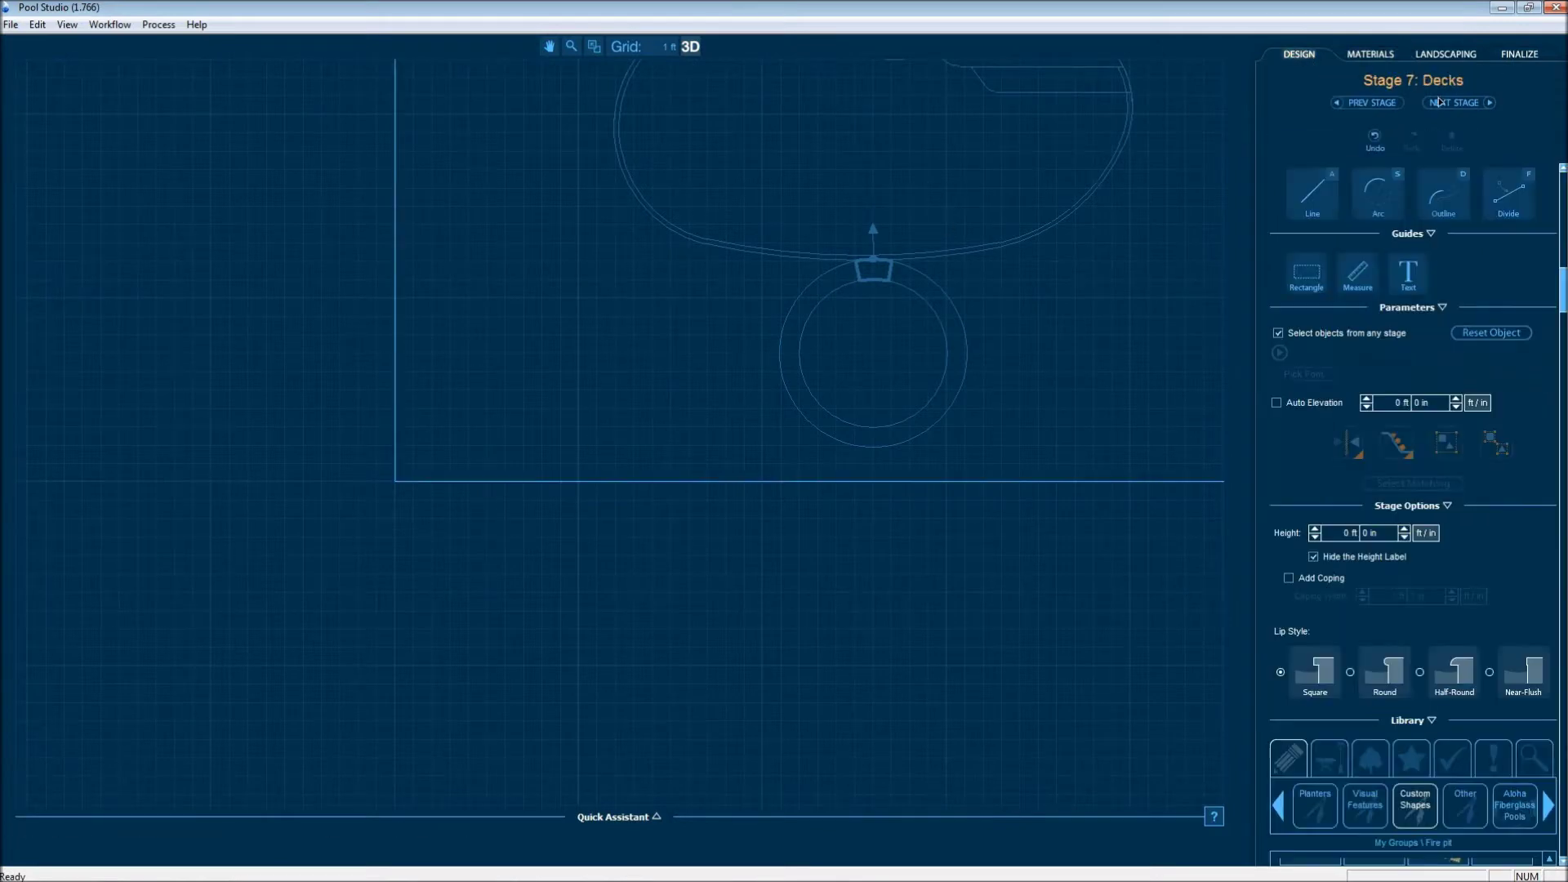
click(400, 484)
key(s)
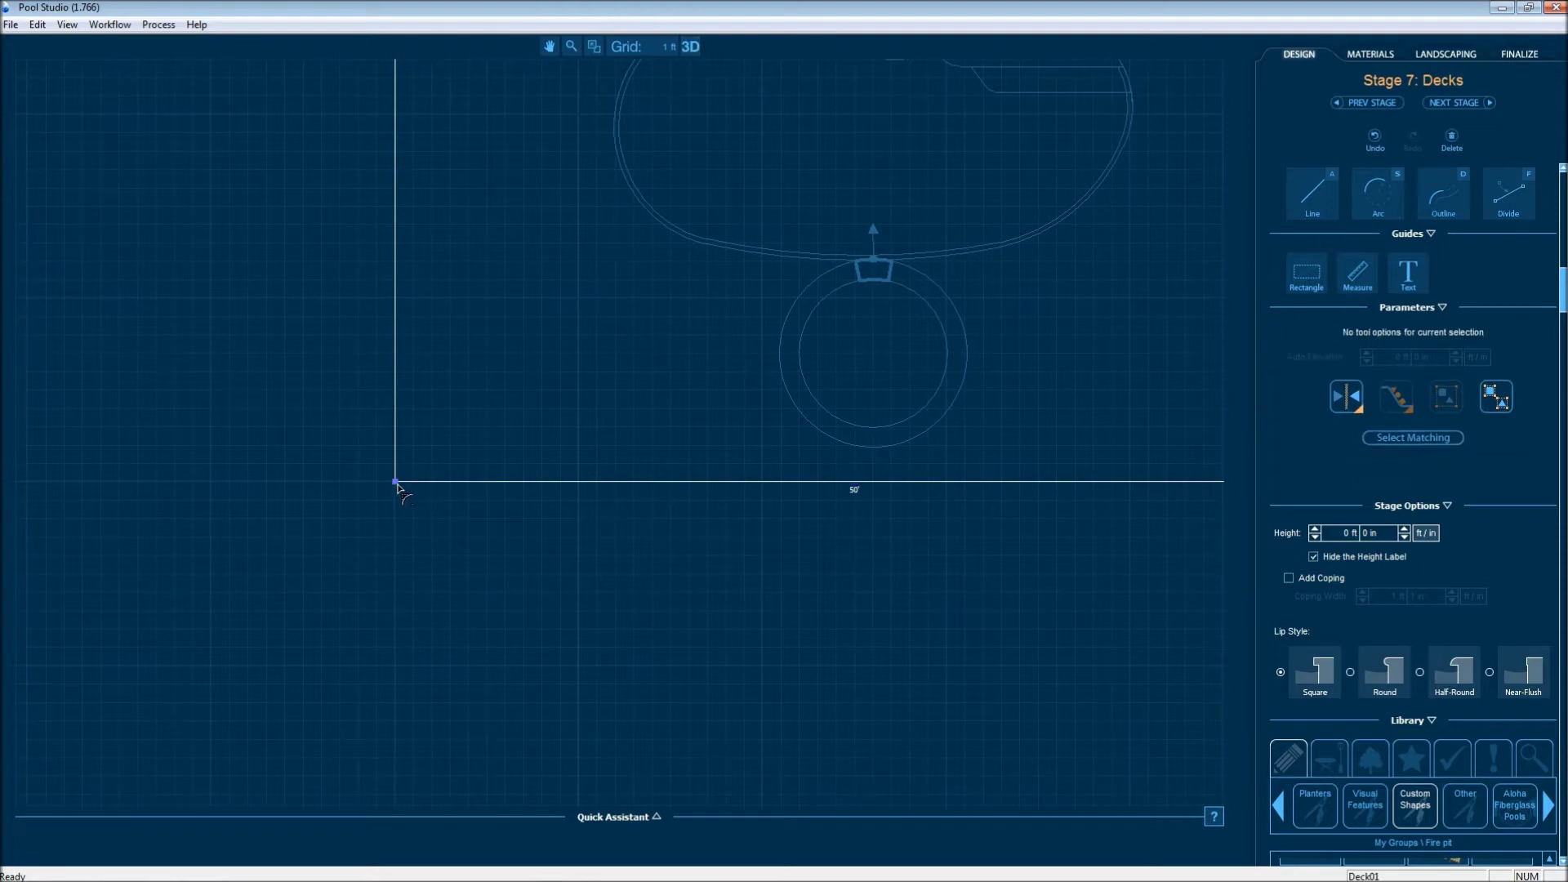
drag(396, 485, 537, 339)
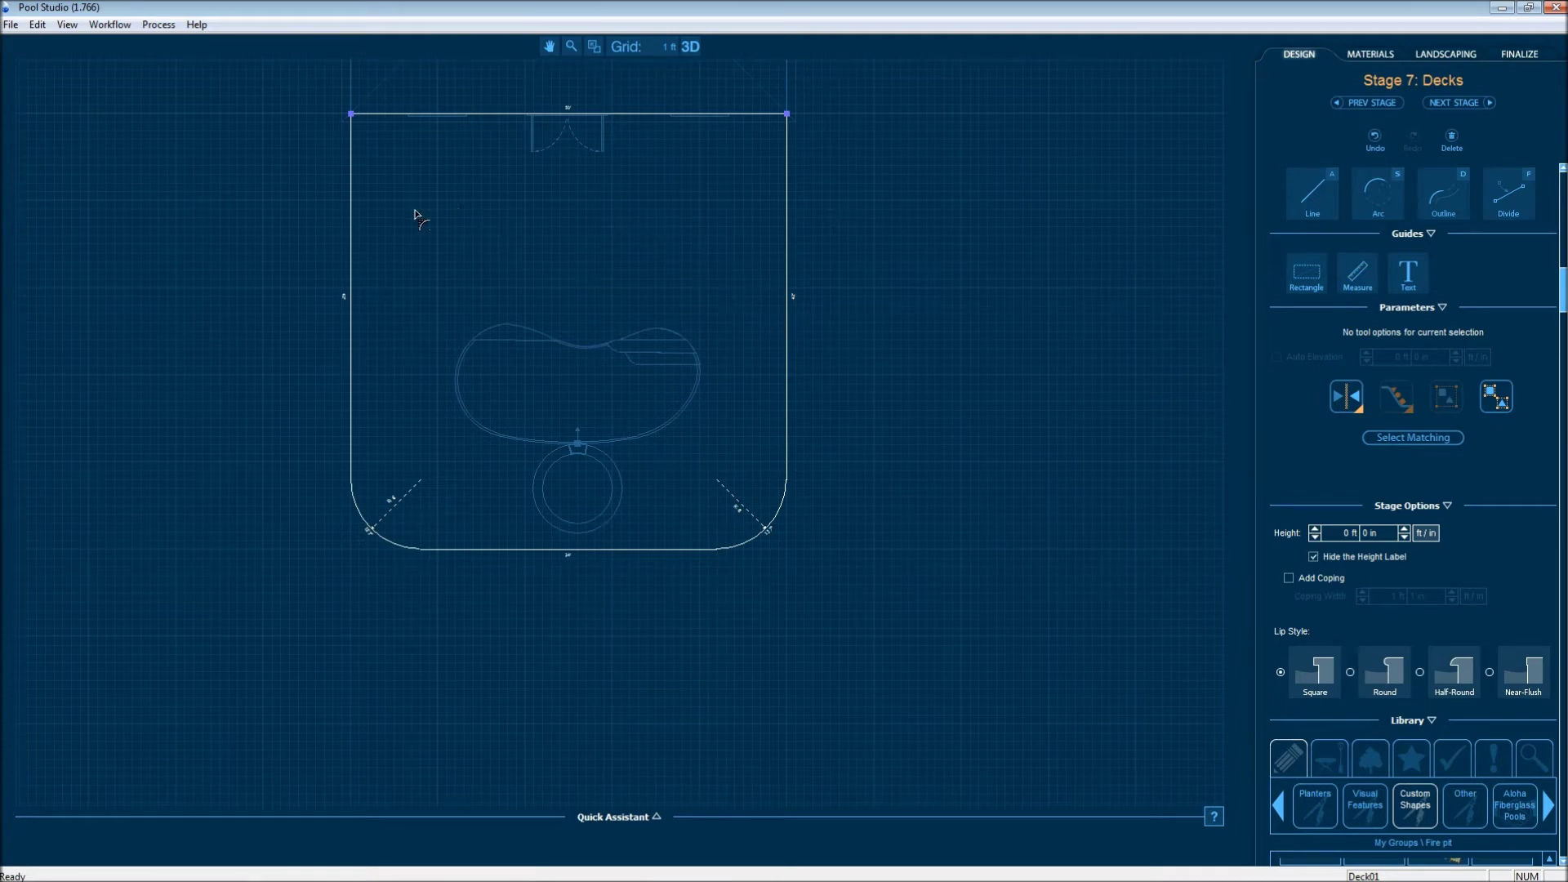
Insert the Furnature 2 group from the custom shapes onto the deck around the pool and check the layout in 3D.
scroll(1352, 614, down, 5)
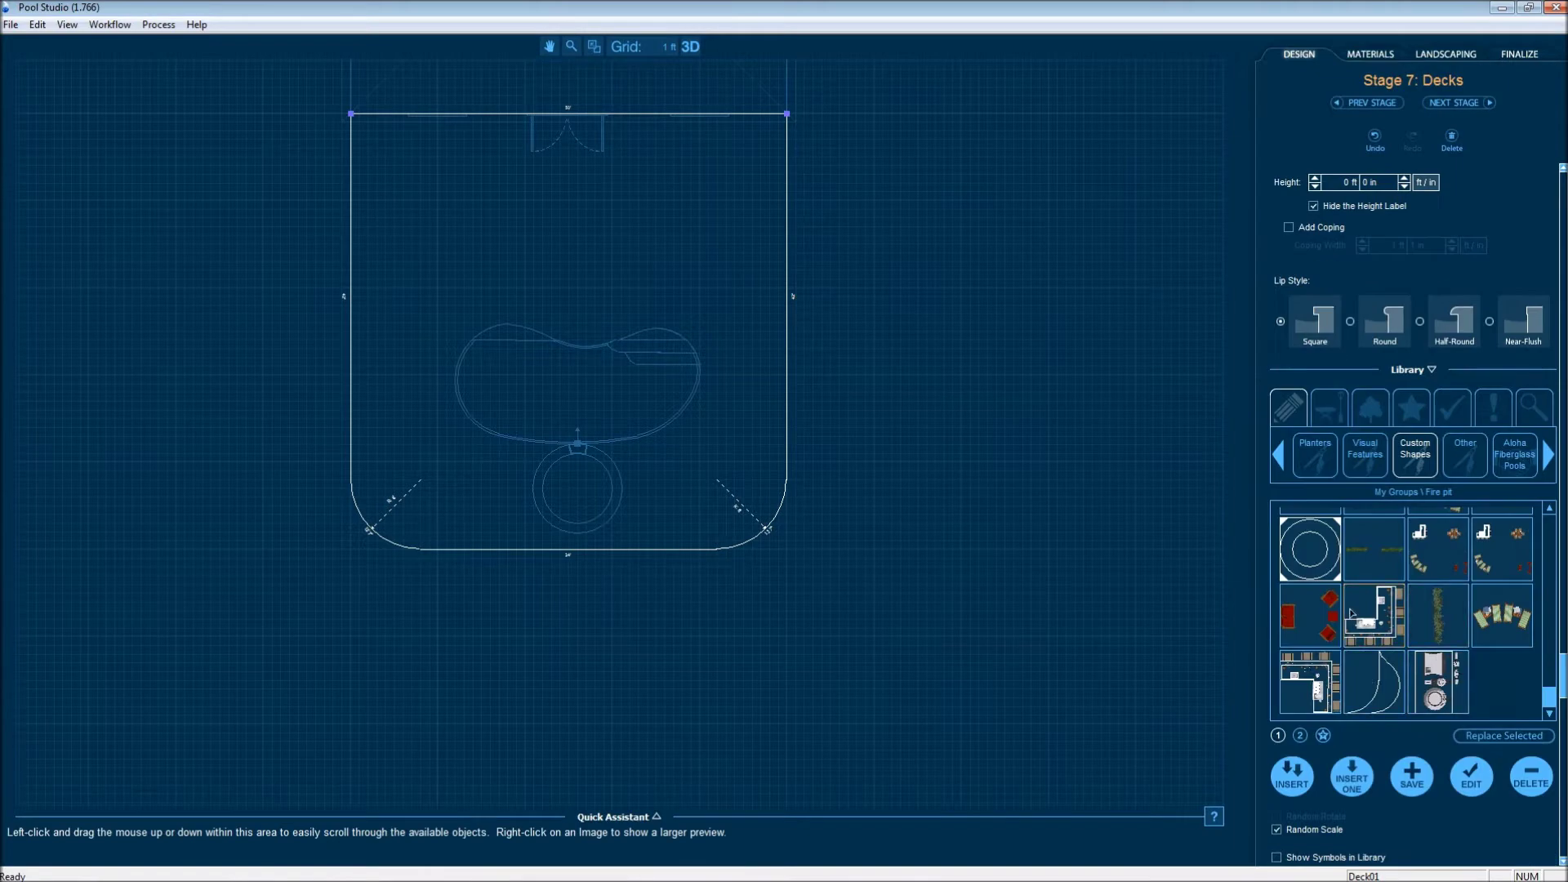
double_click(1510, 553)
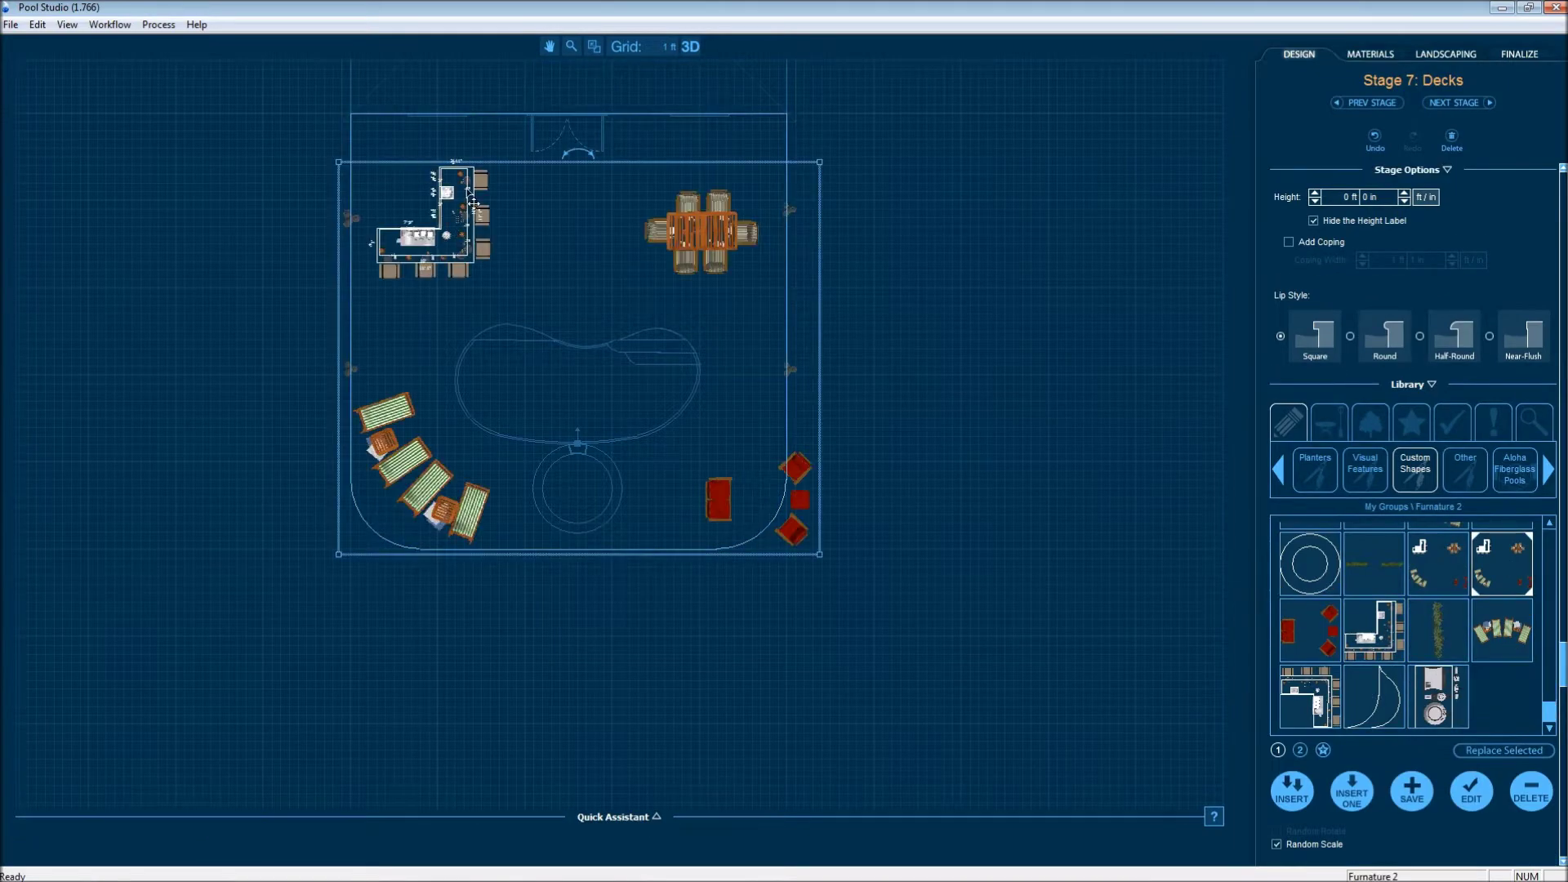
scroll(427, 139, up, 5)
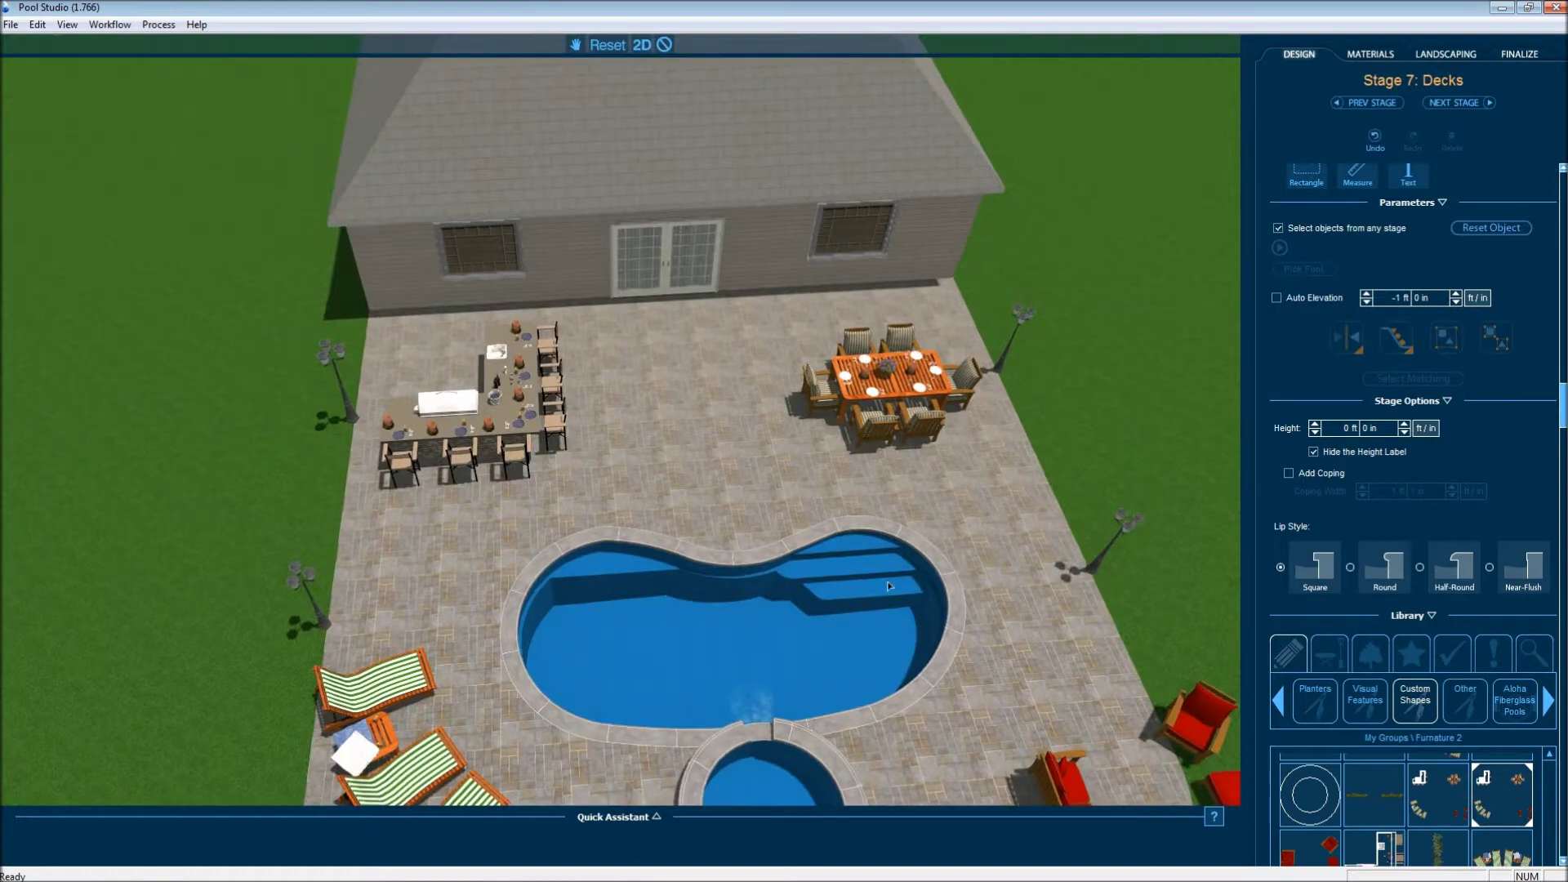
middle_drag(837, 576, 576, 650)
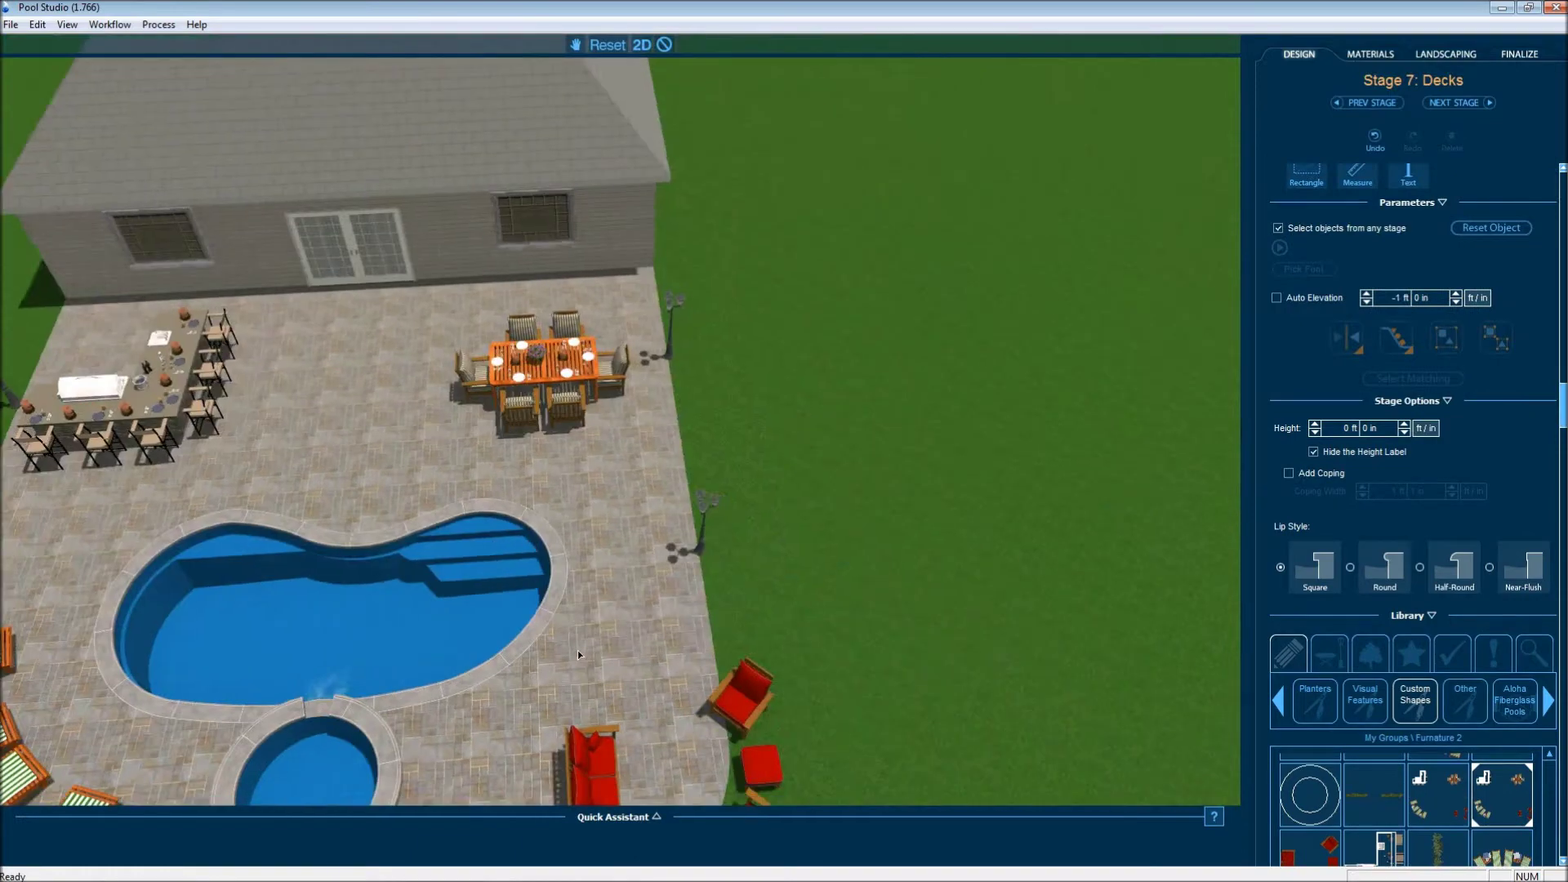
drag(576, 650, 545, 646)
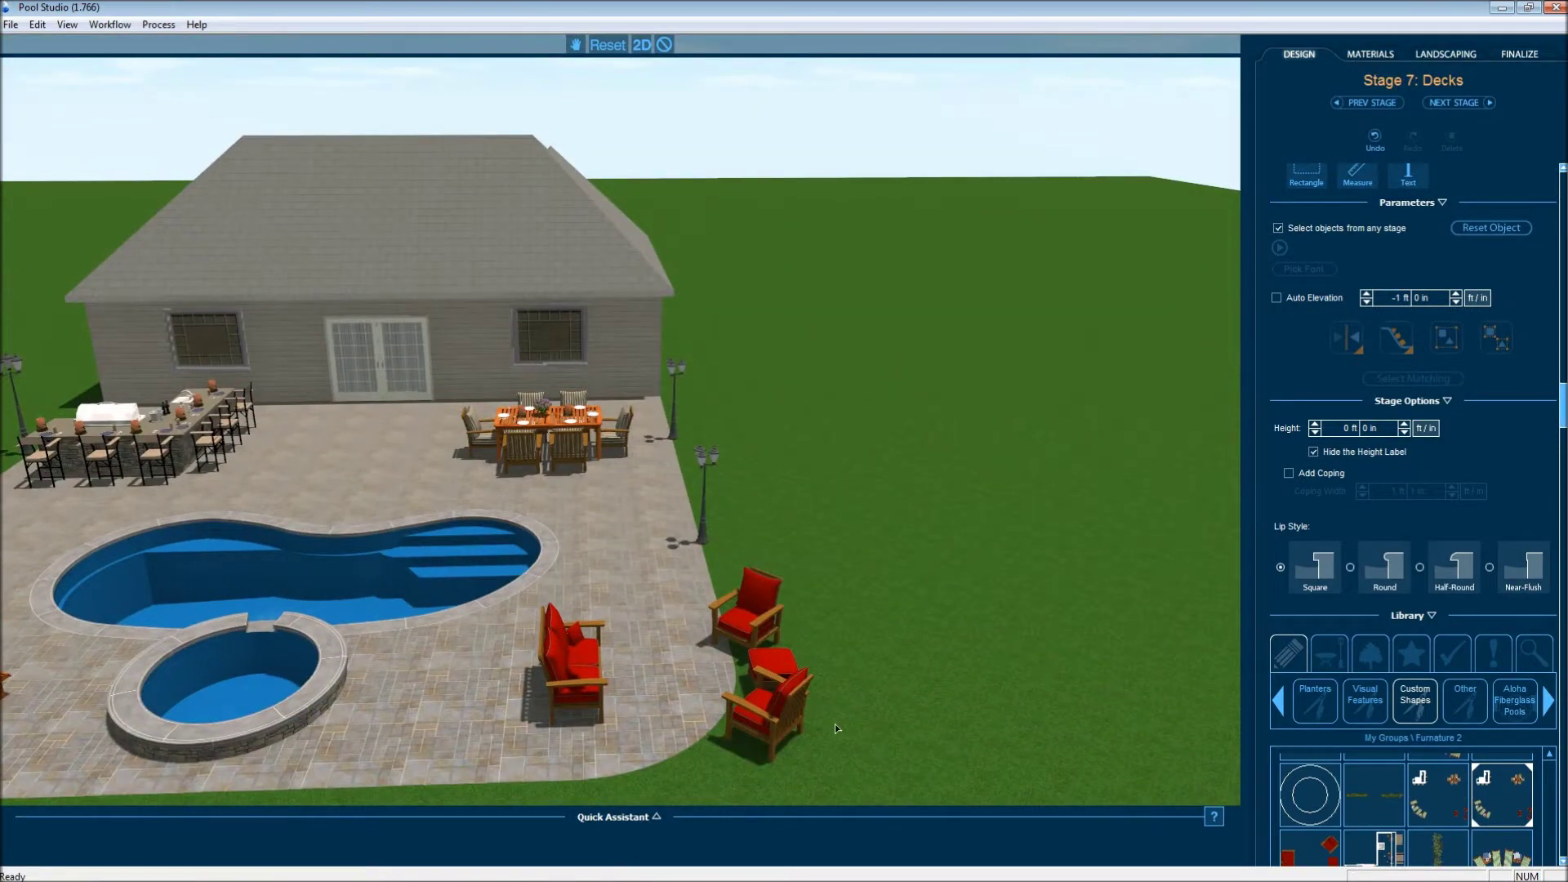
Insert the Patio extend shape under the red chairs and align it with the deck's rounded corner.
scroll(1362, 698, down, 3)
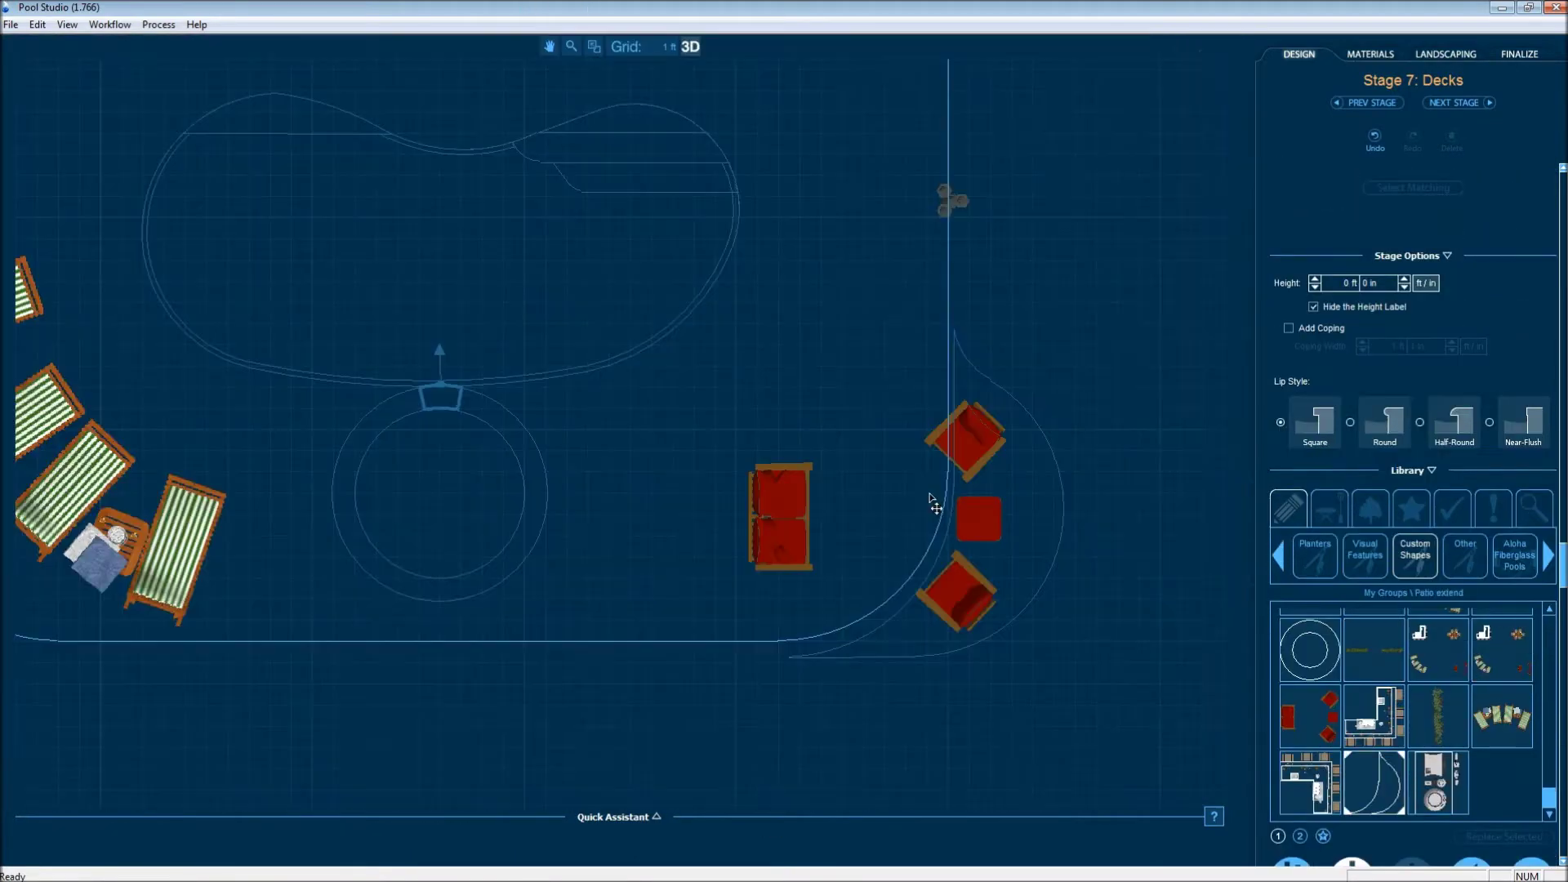
click(930, 487)
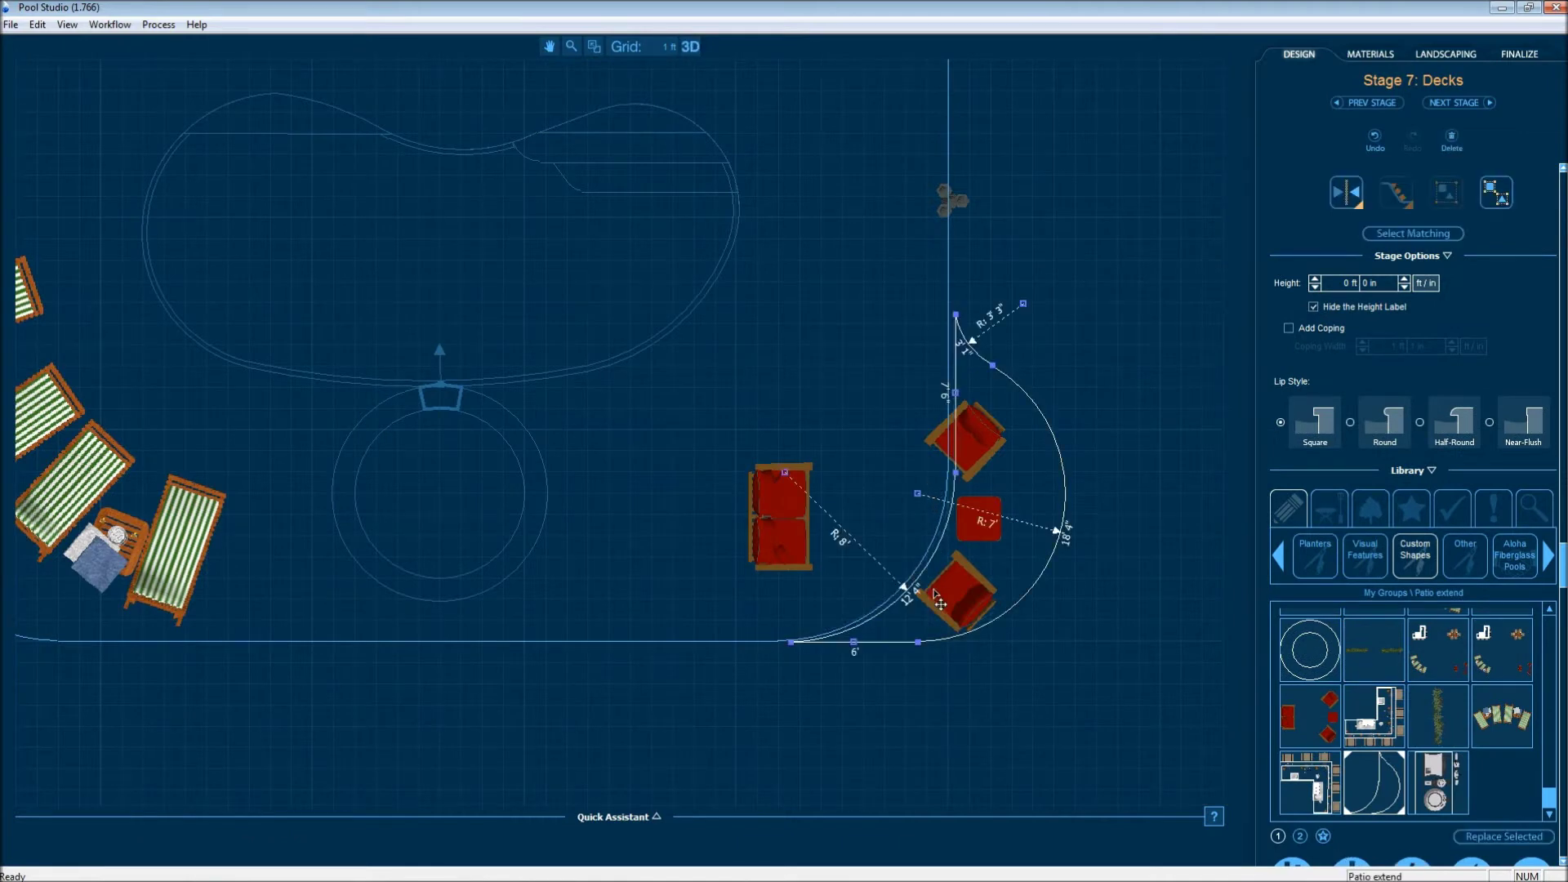
click(920, 590)
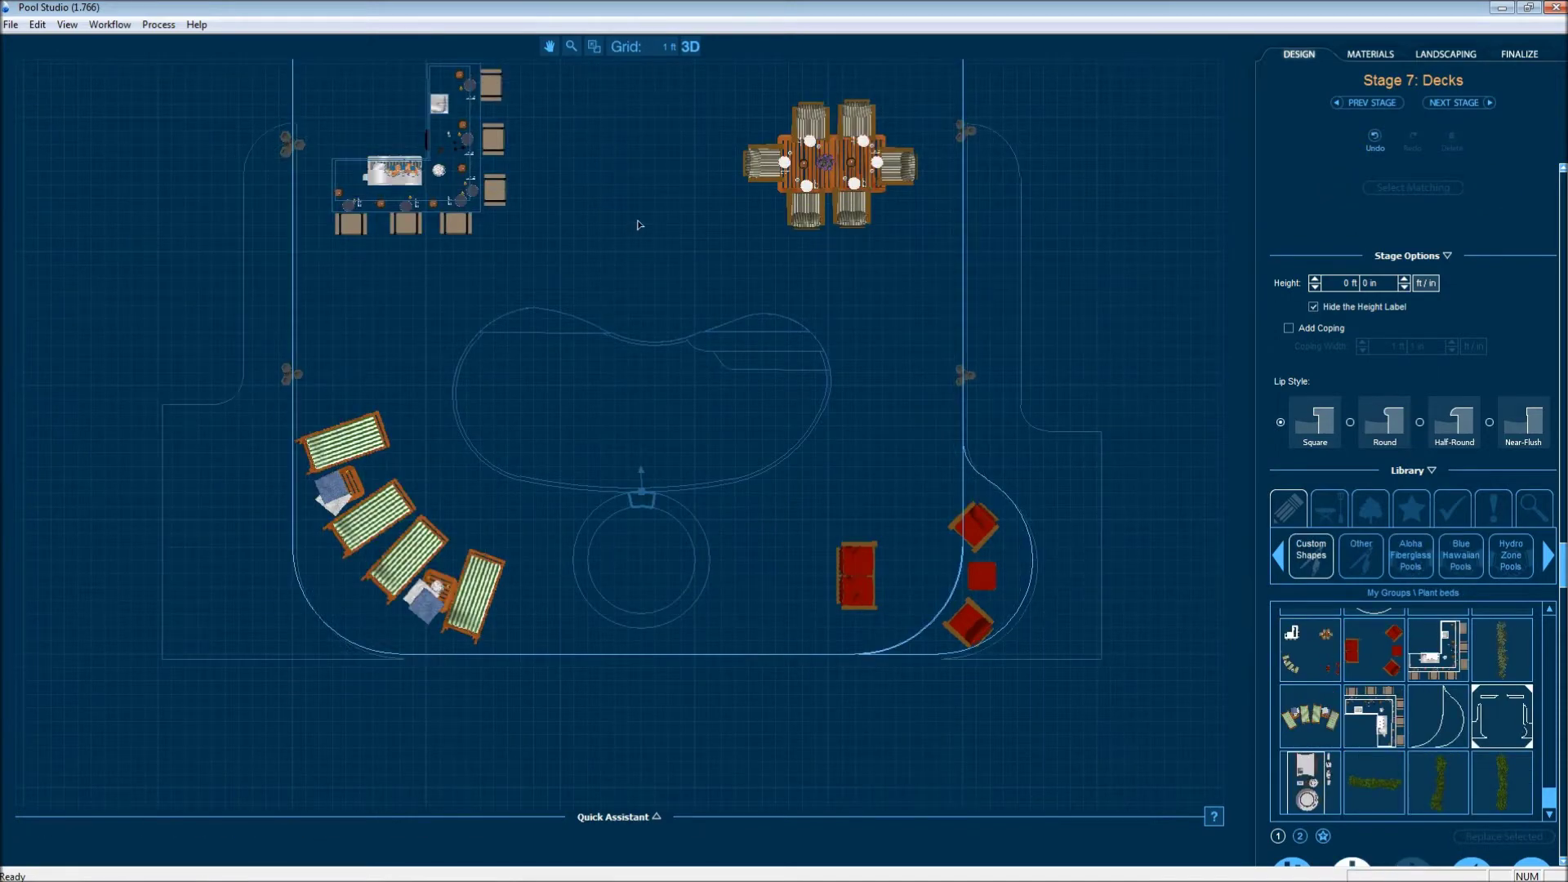
Insert the Plant beds group around the deck and fit it against the deck sides and the curved patio extension.
click(963, 403)
scroll(971, 504, up, 3)
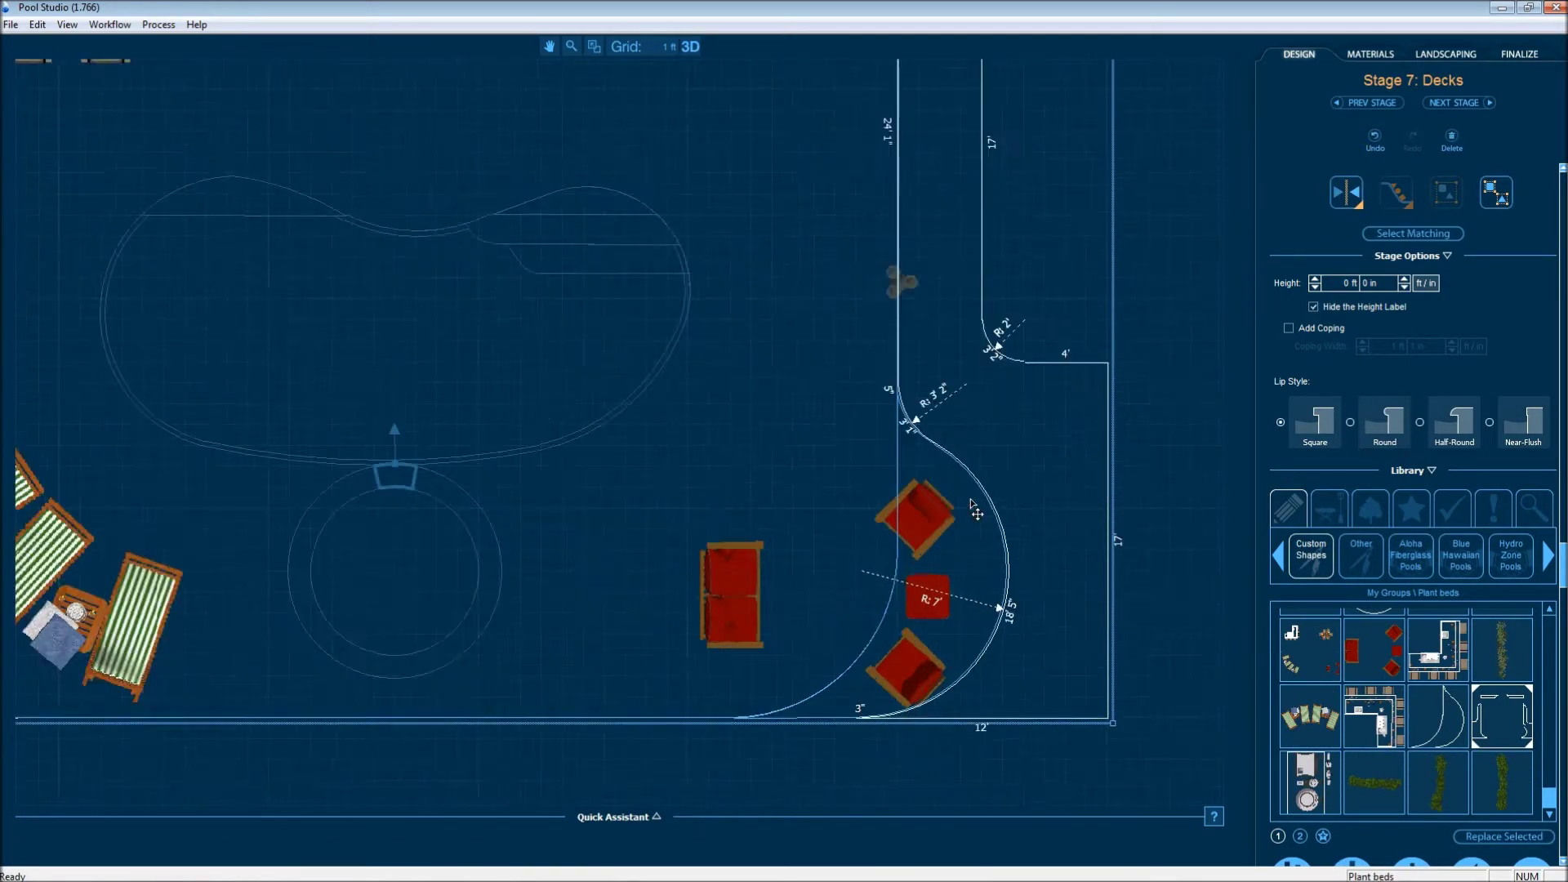
click(980, 433)
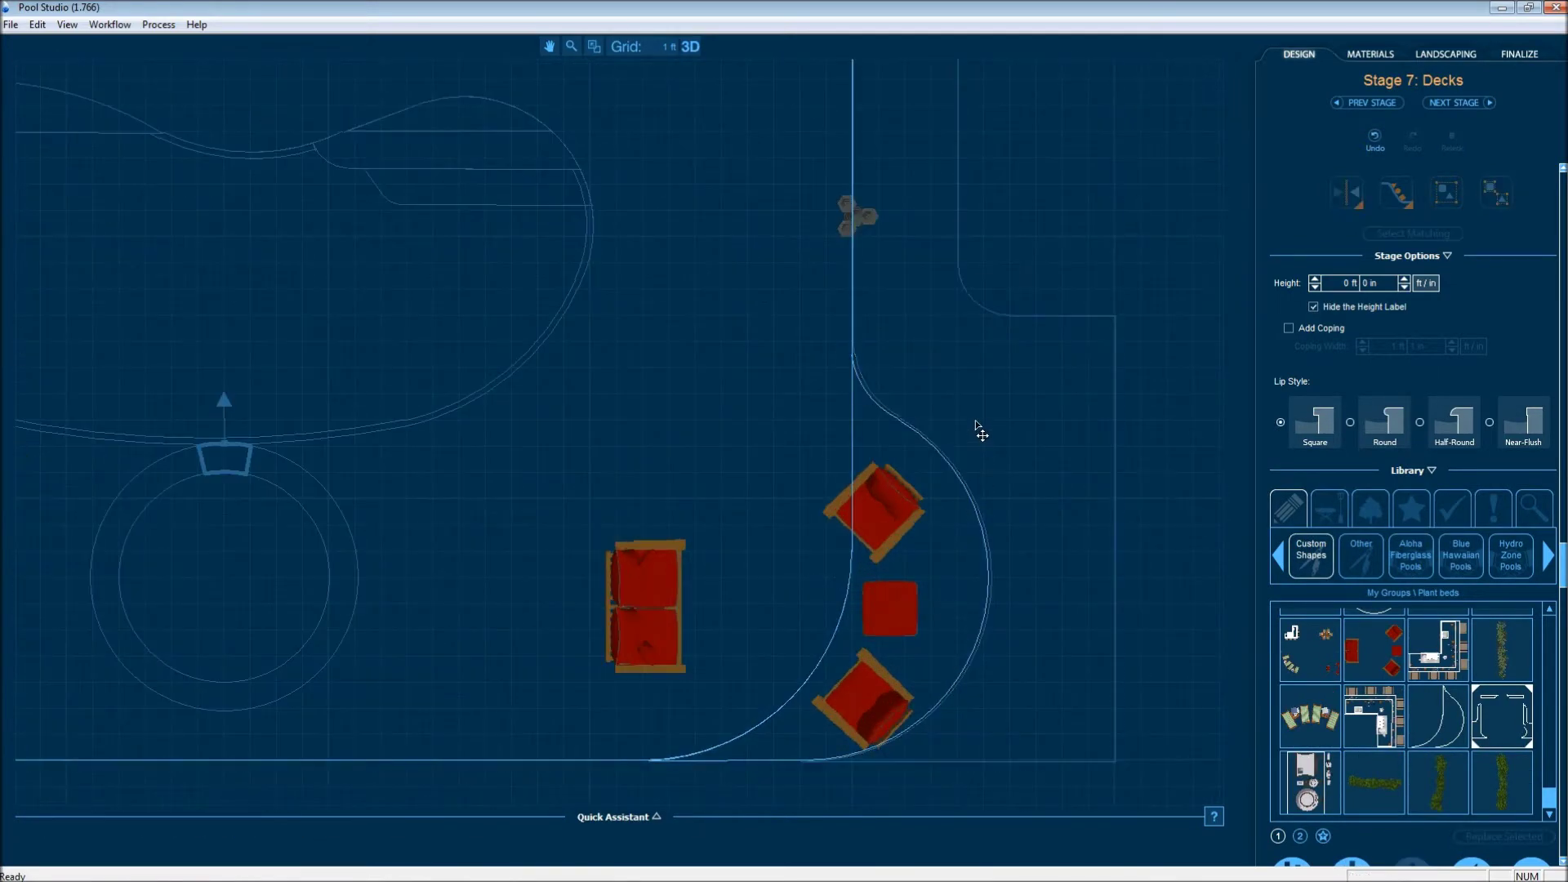
click(978, 314)
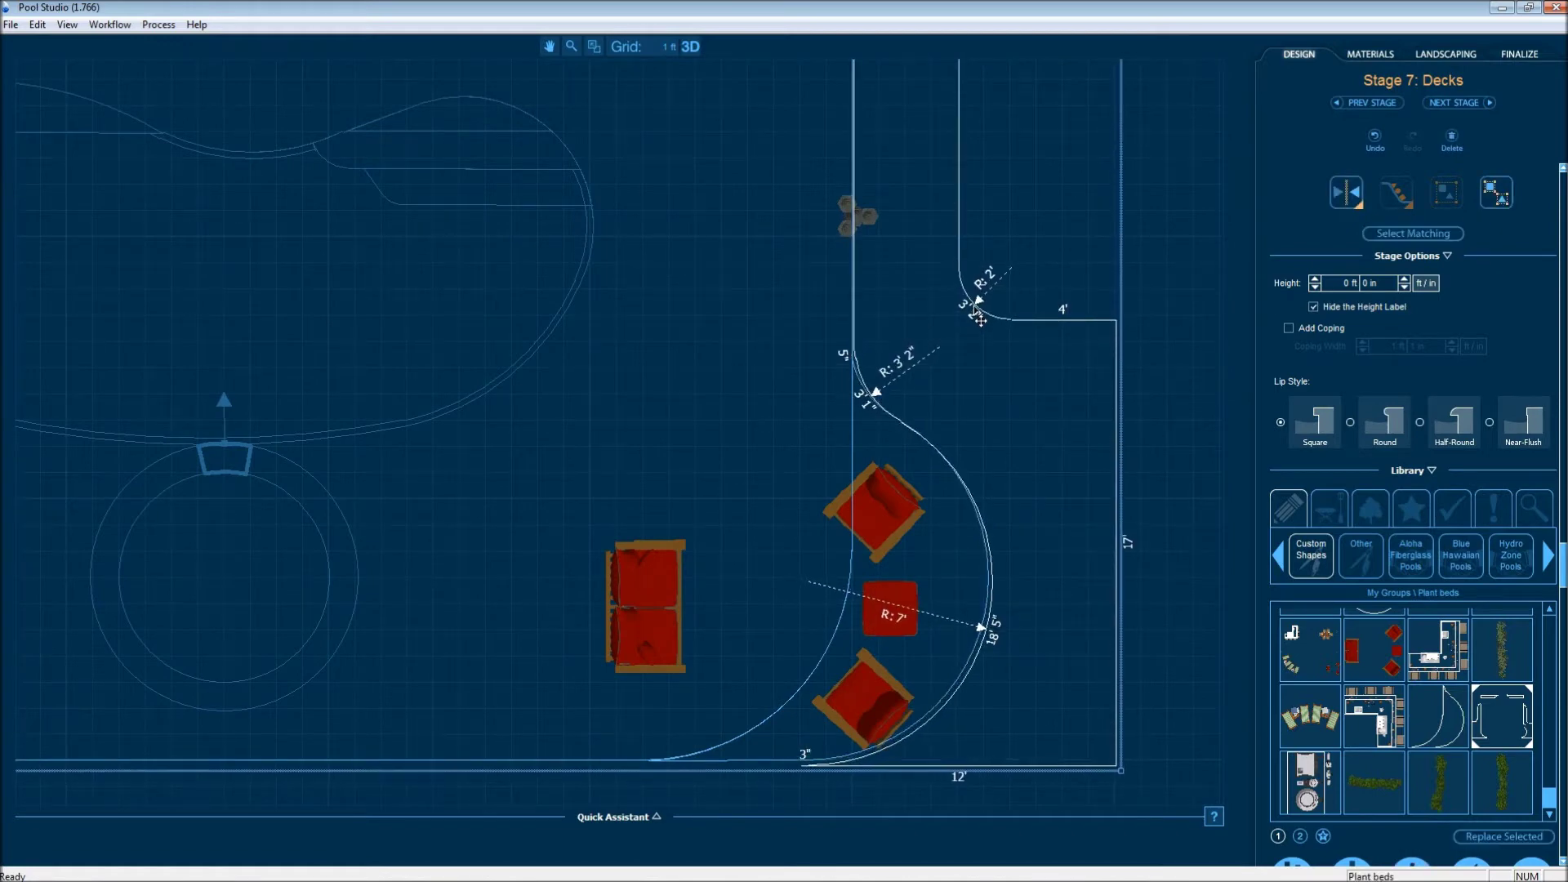
drag(981, 321, 979, 321)
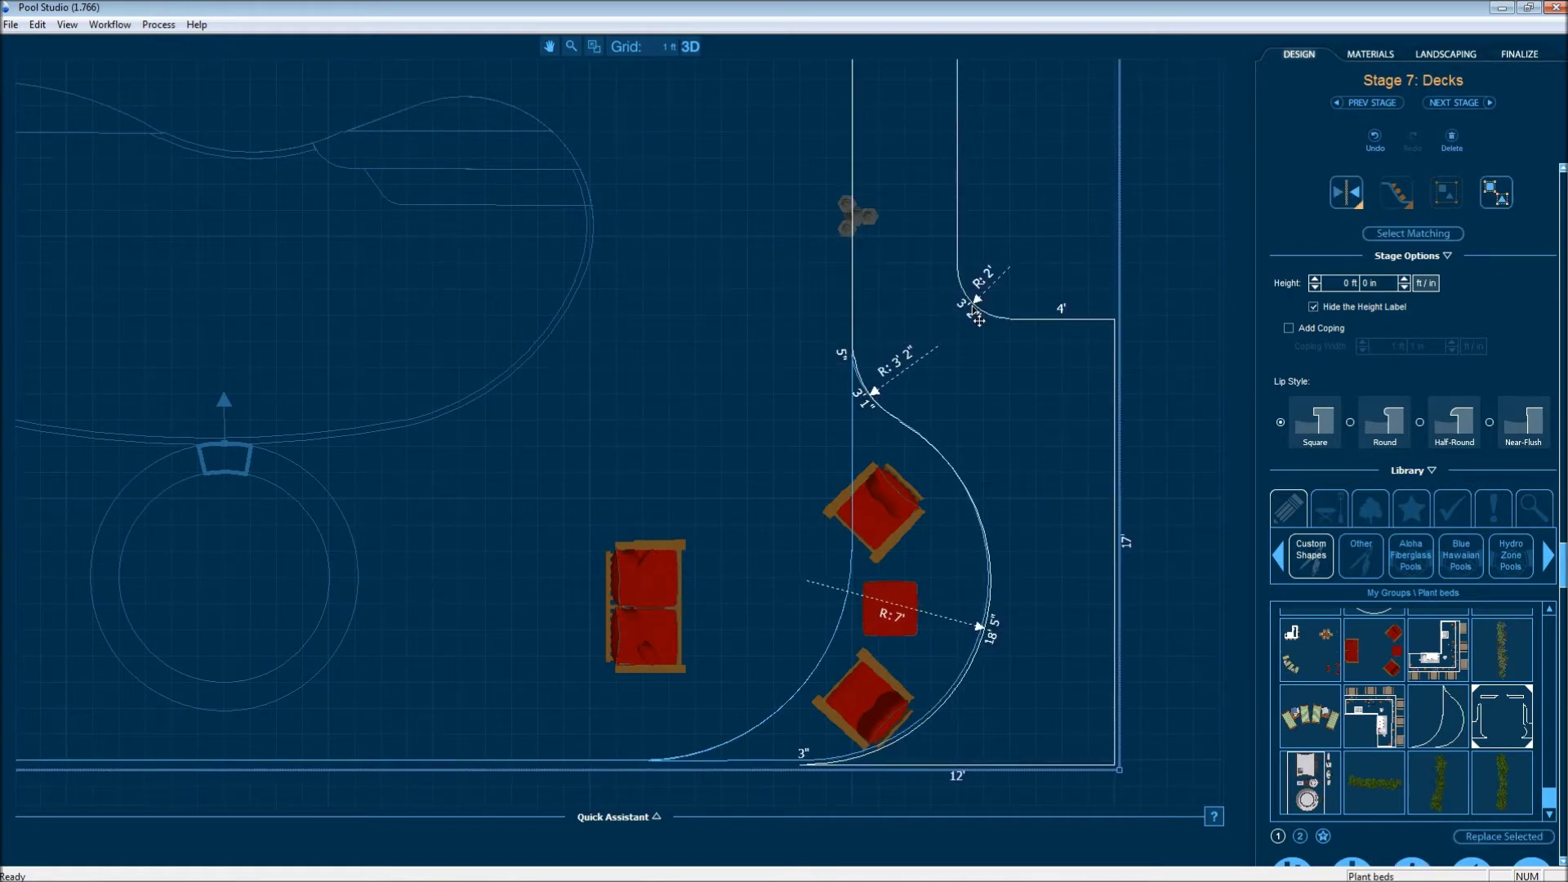
Search the library for plants and insert the All plants group into the planting beds.
click(690, 46)
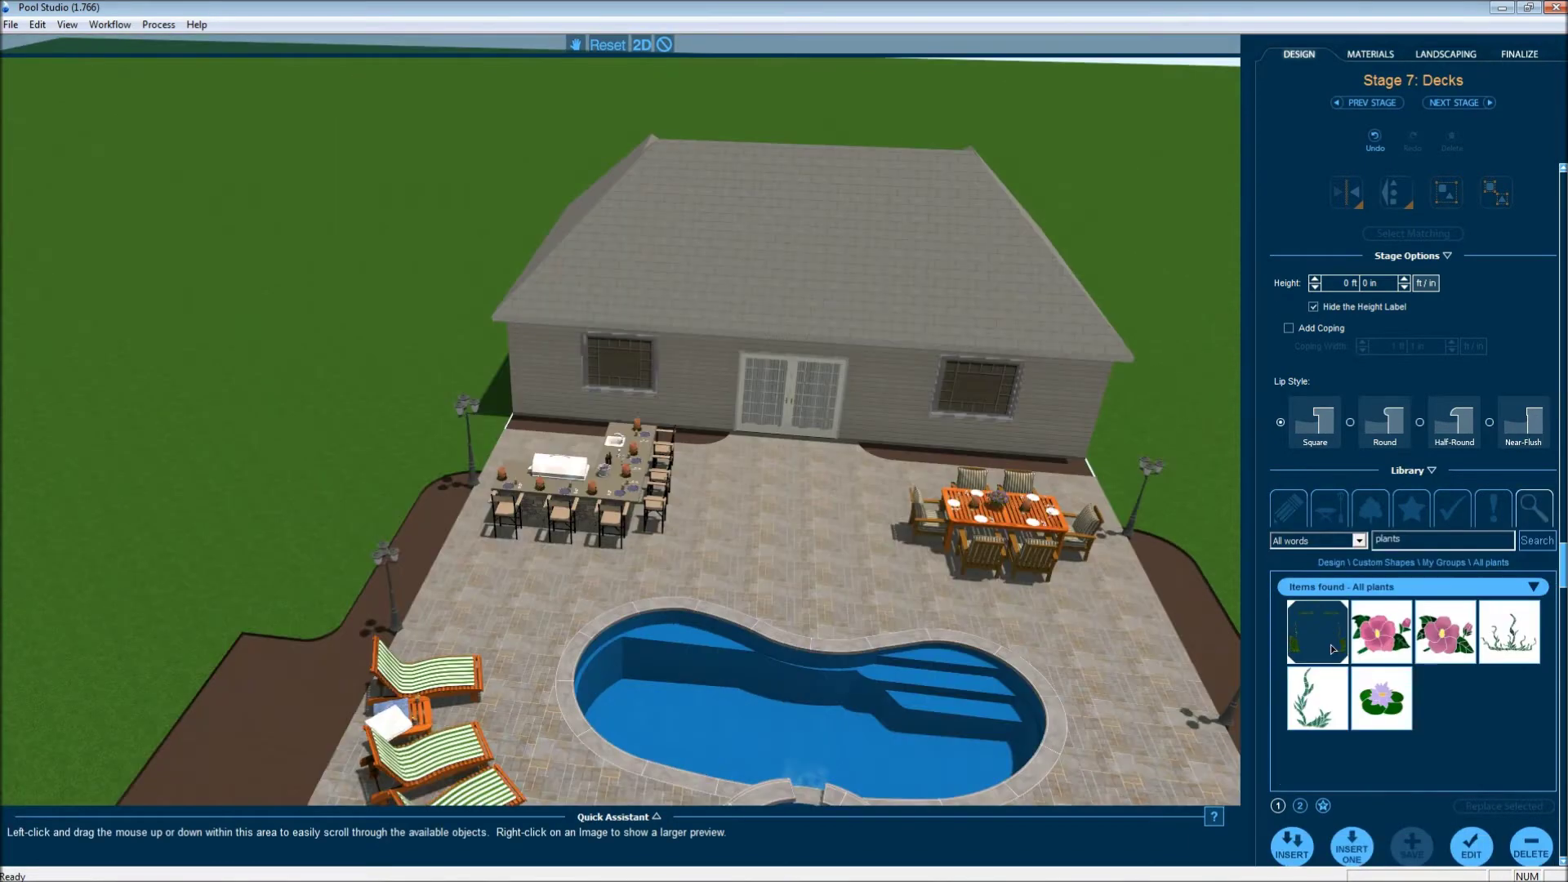
click(761, 647)
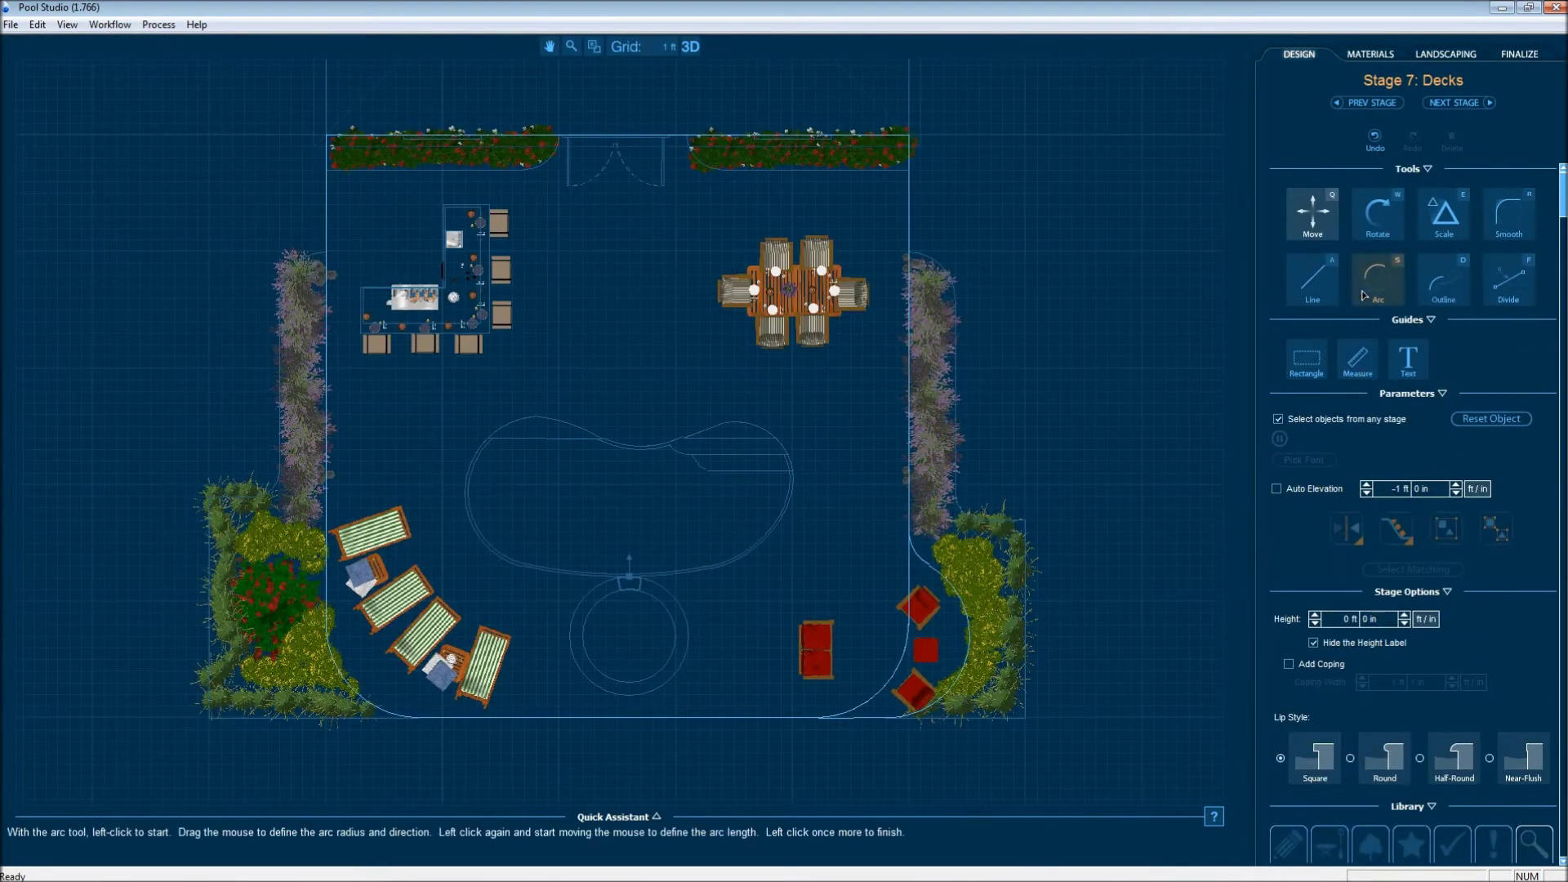
Set the grid to 6 in, draw a circular fire pit about 2 ft in radius between the red sofa and chairs, and add the Fire feature.
click(1377, 286)
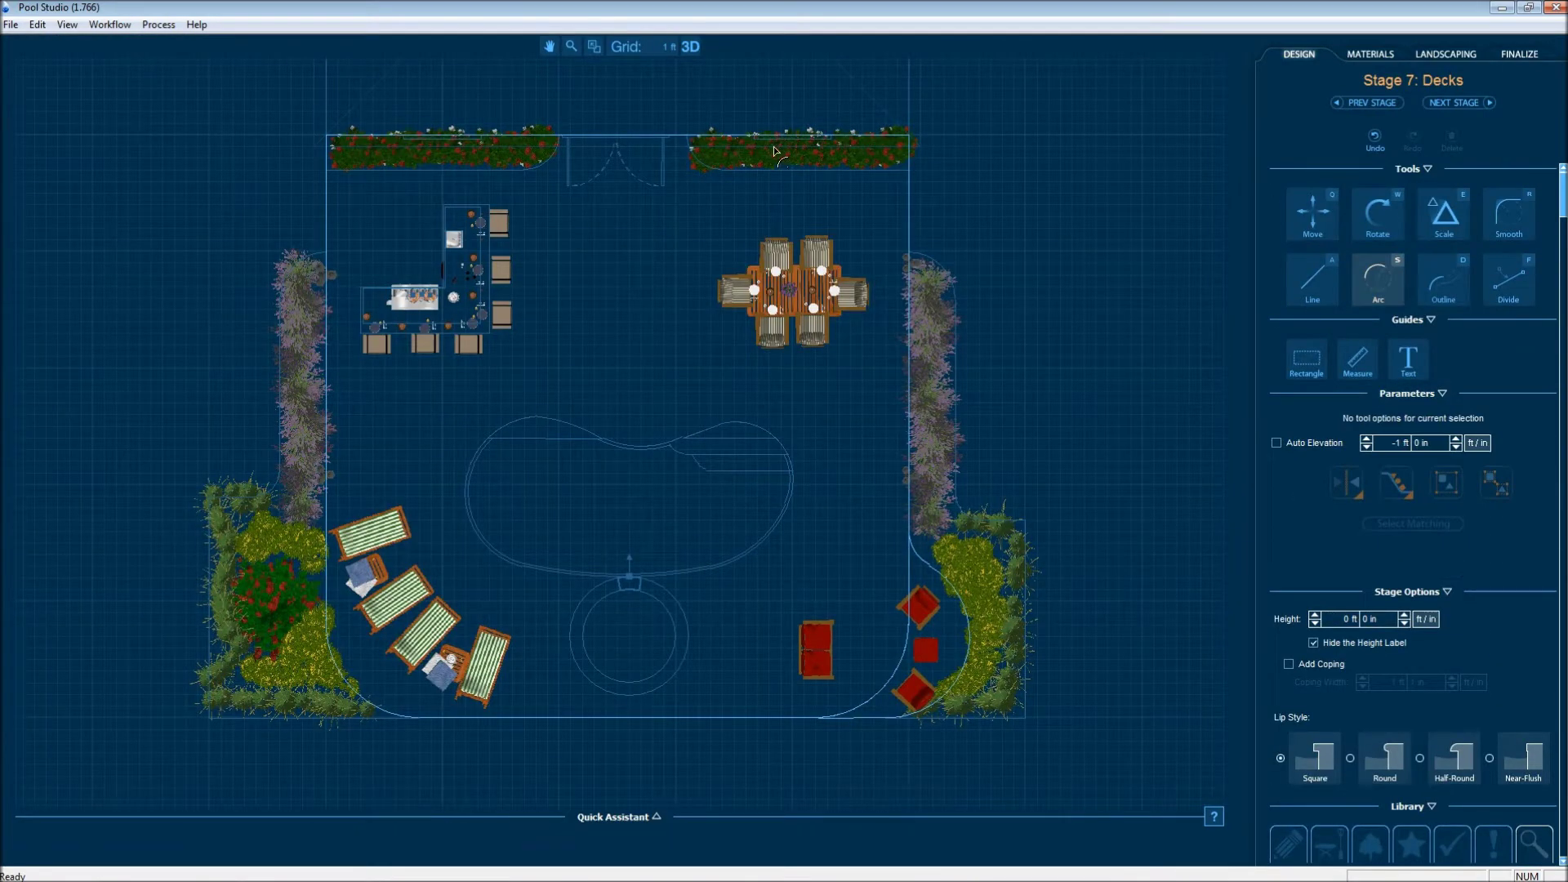
click(669, 46)
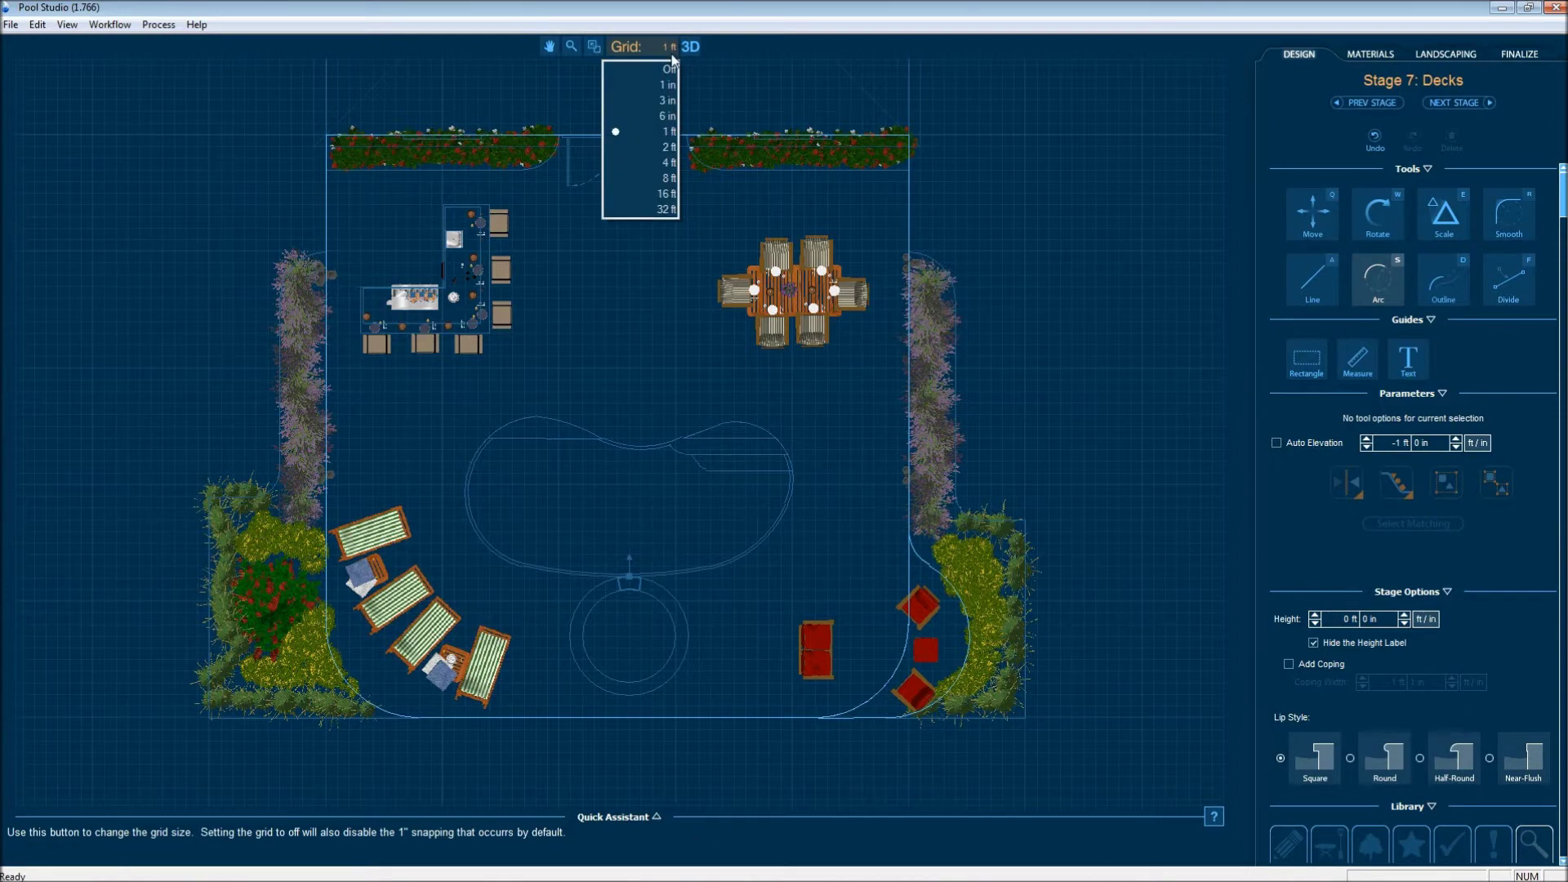
click(668, 116)
scroll(871, 650, up, 2)
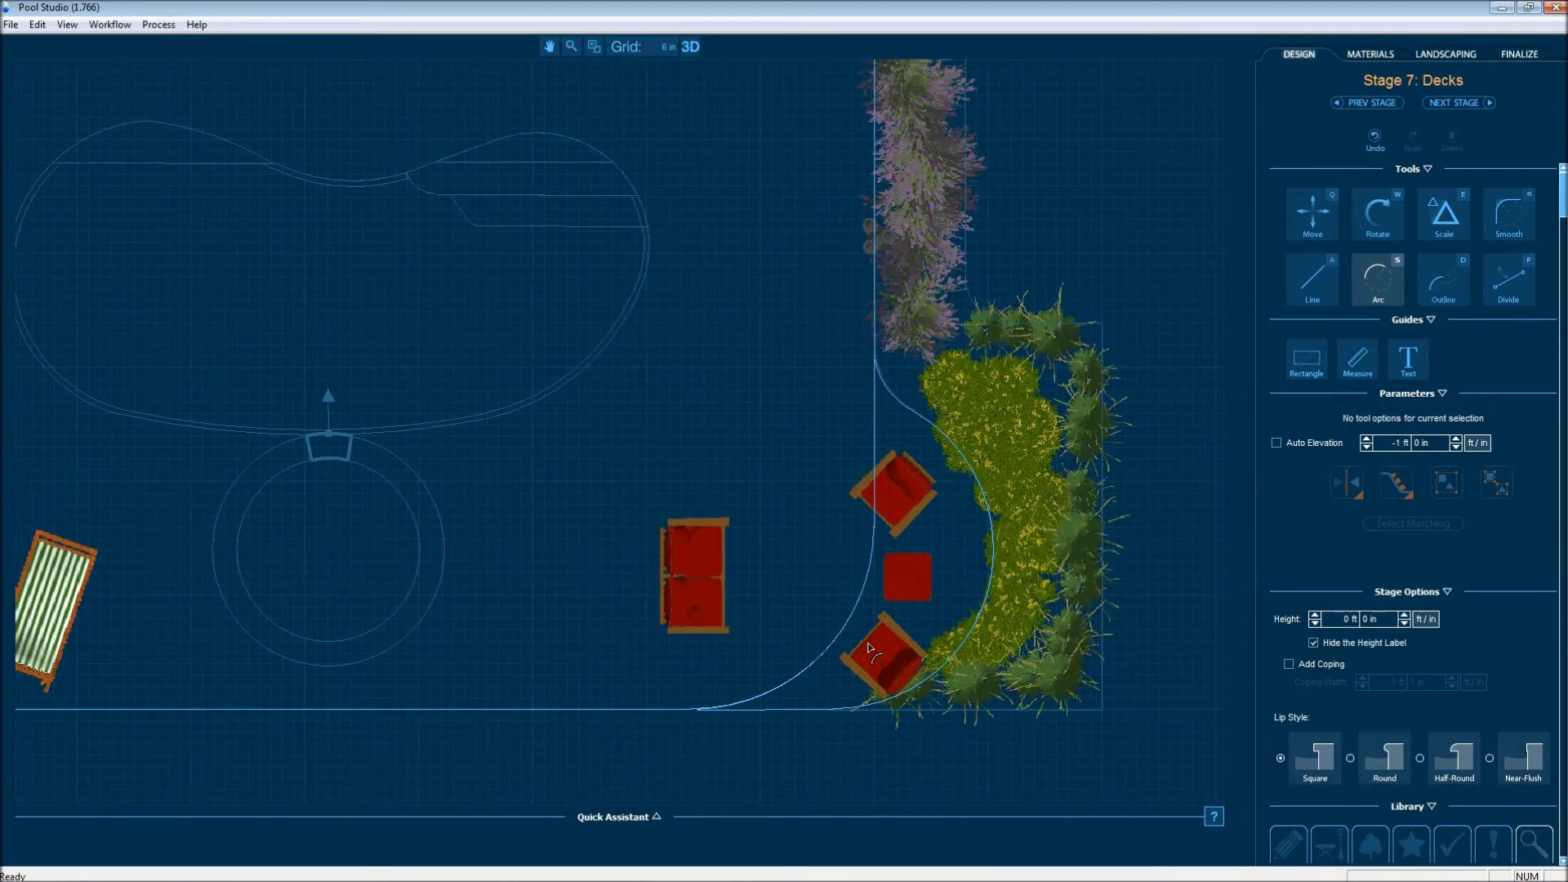
scroll(867, 643, up, 1)
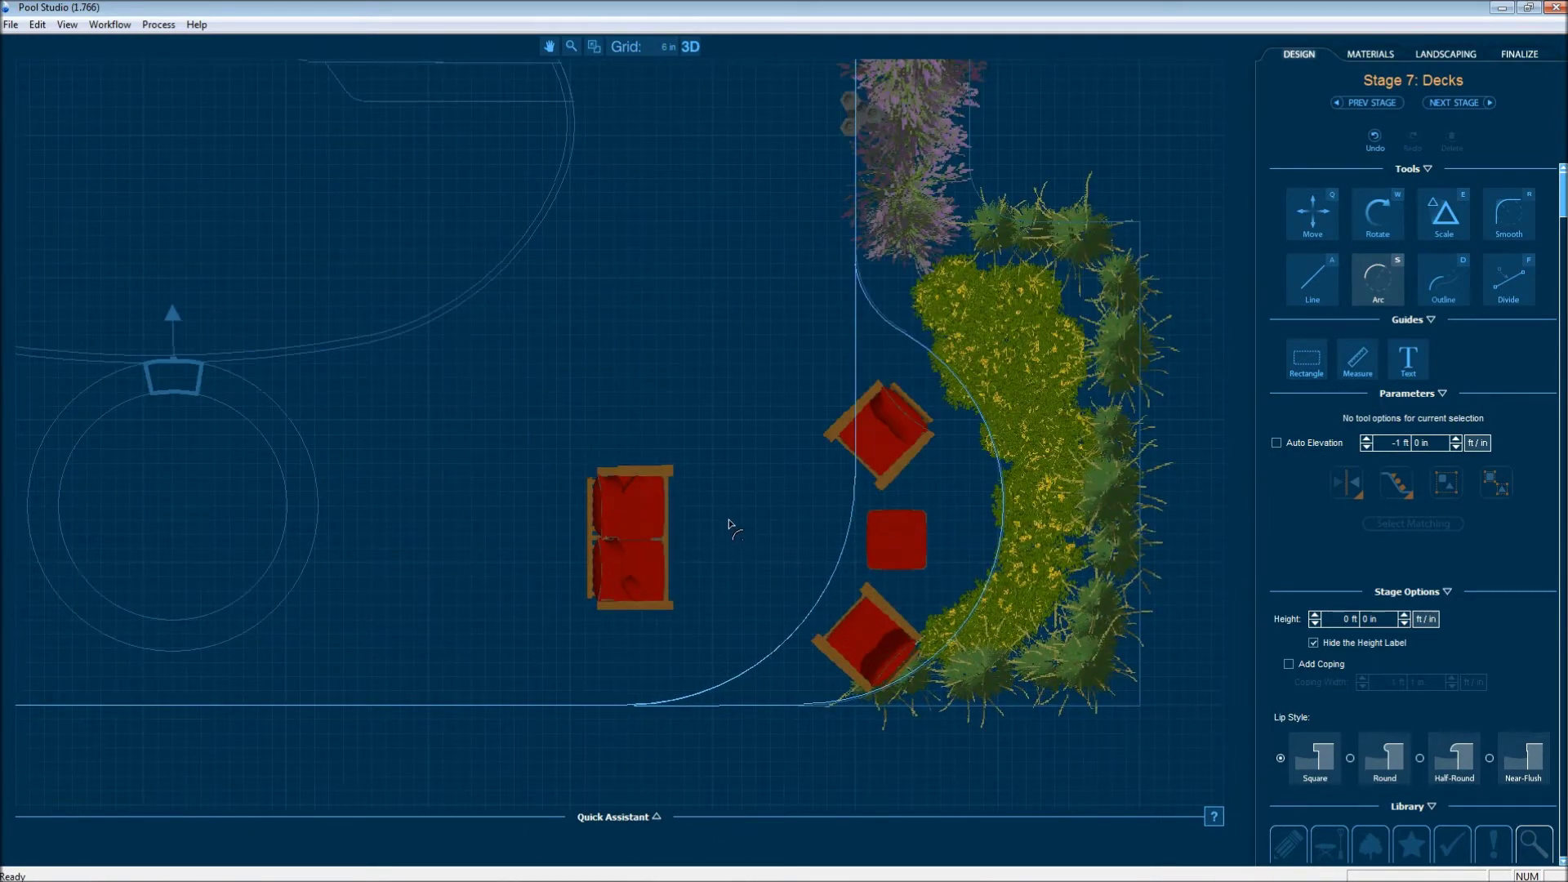
click(729, 525)
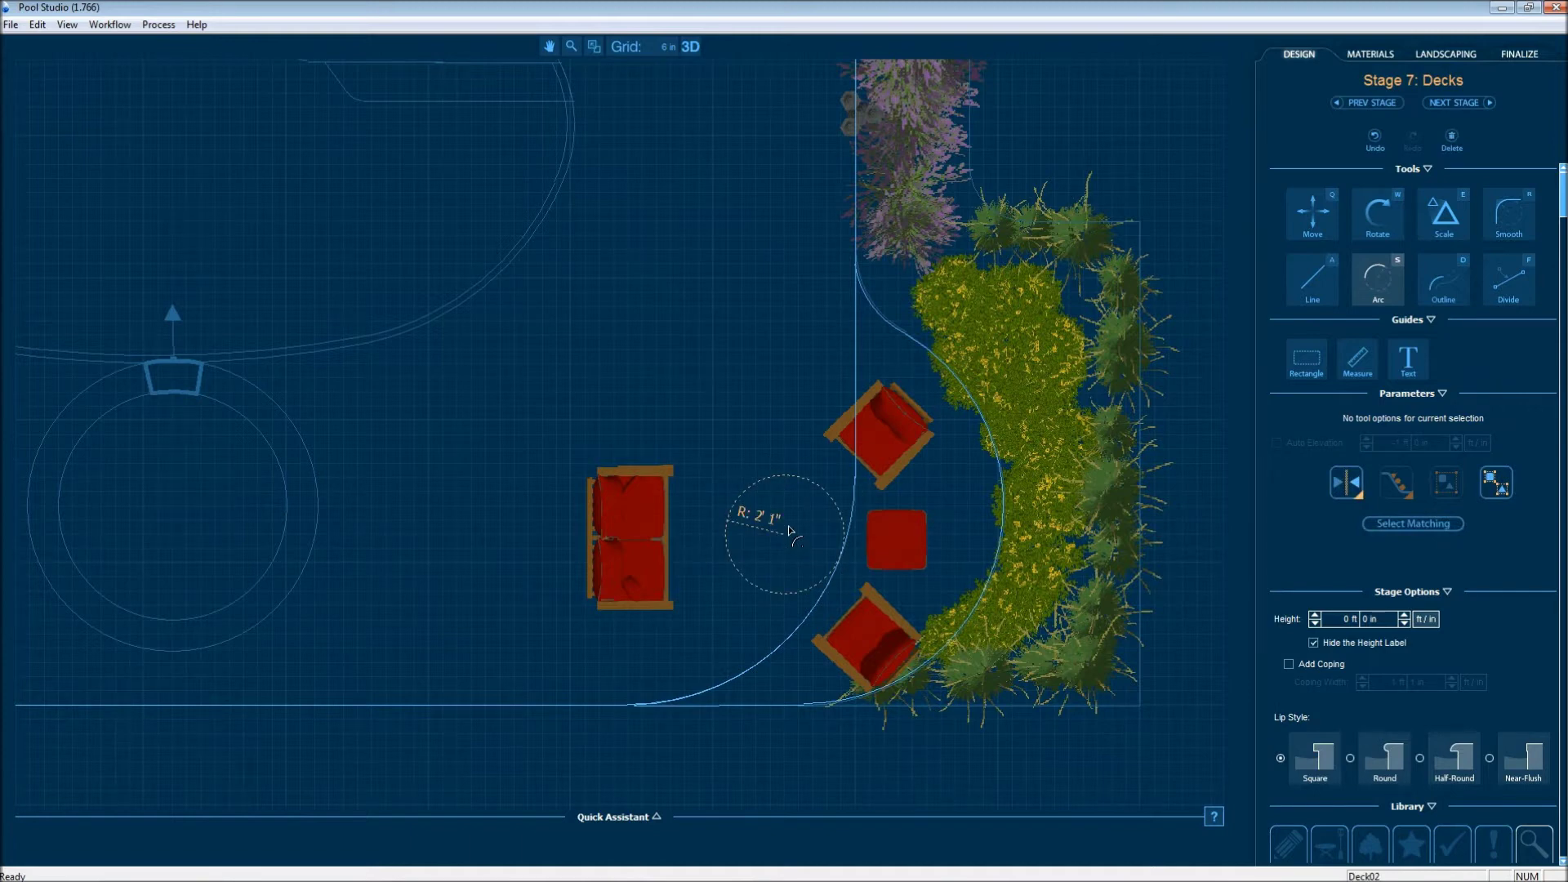
click(786, 520)
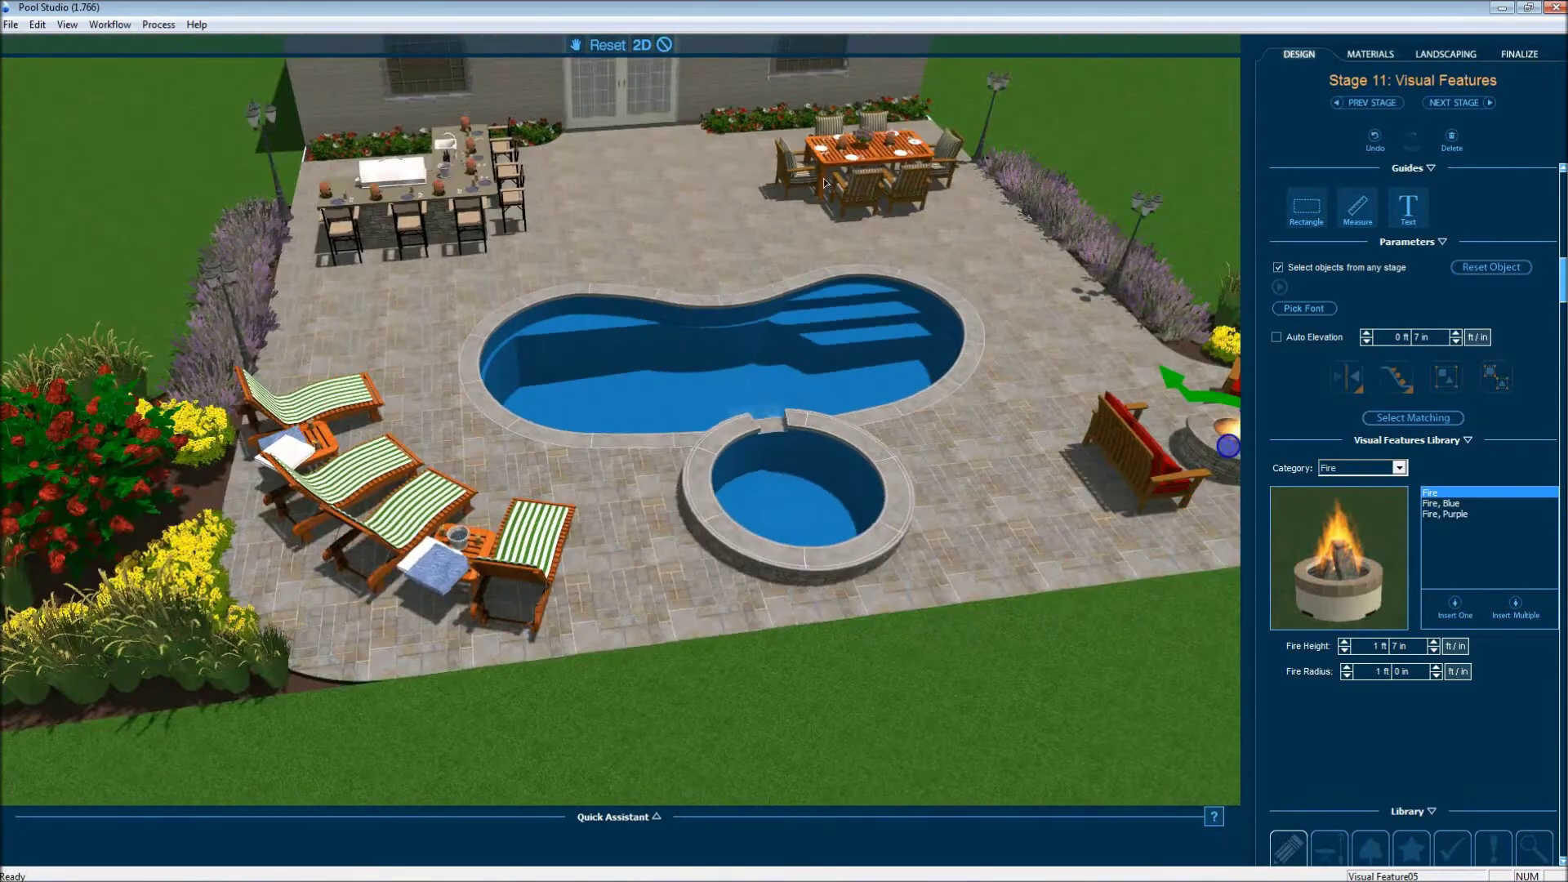
Draw a 4 ft high fence around the backyard, enclosing both sides and the rear and closing against the house corners.
click(643, 45)
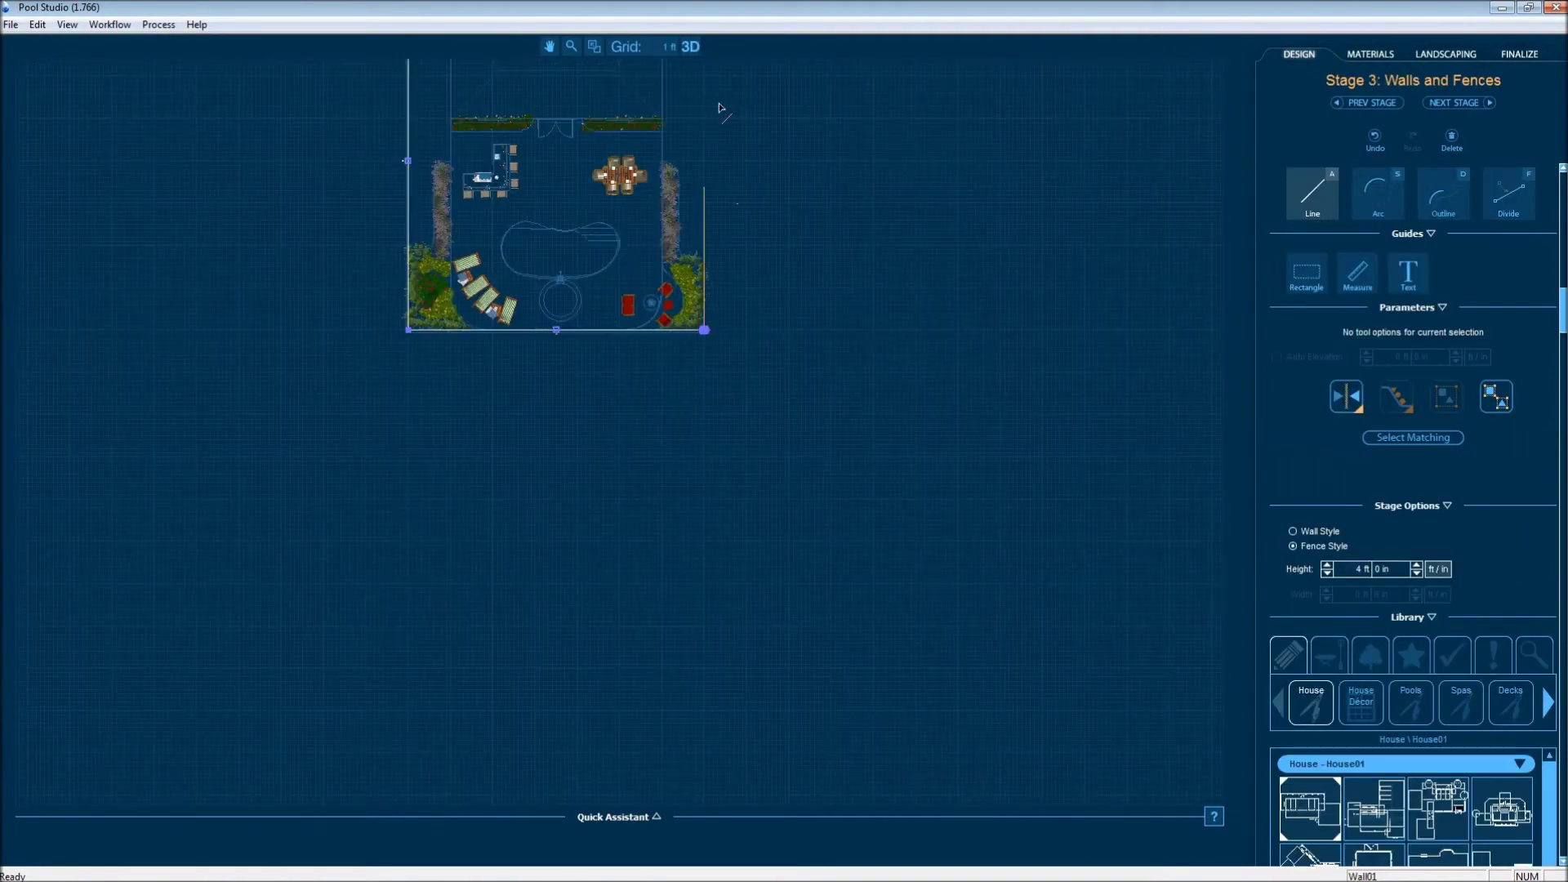
scroll(697, 121, up, 3)
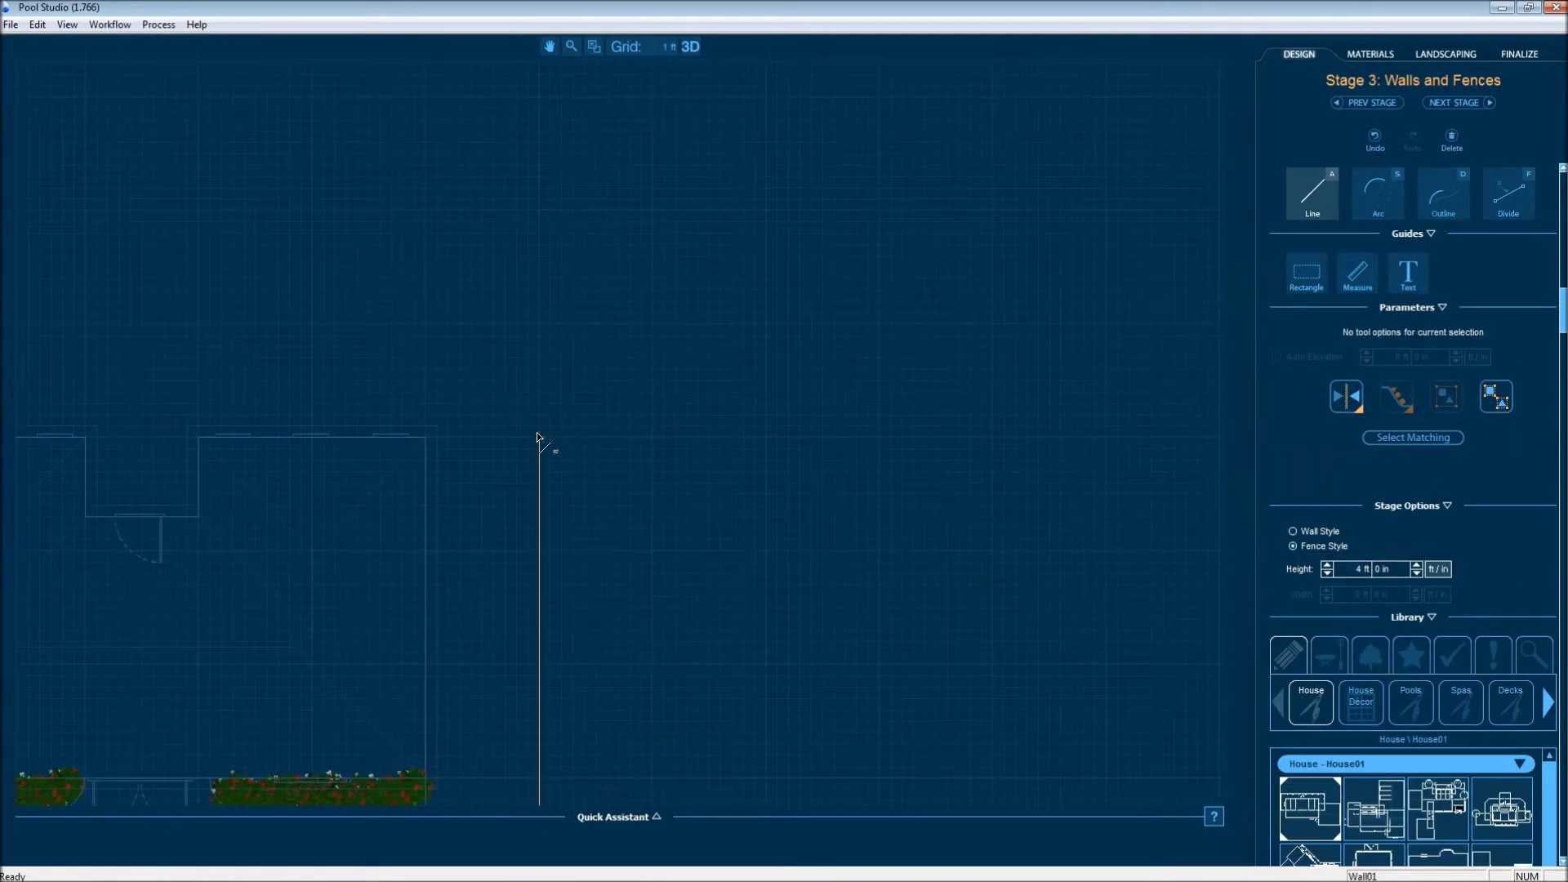
click(539, 437)
click(425, 437)
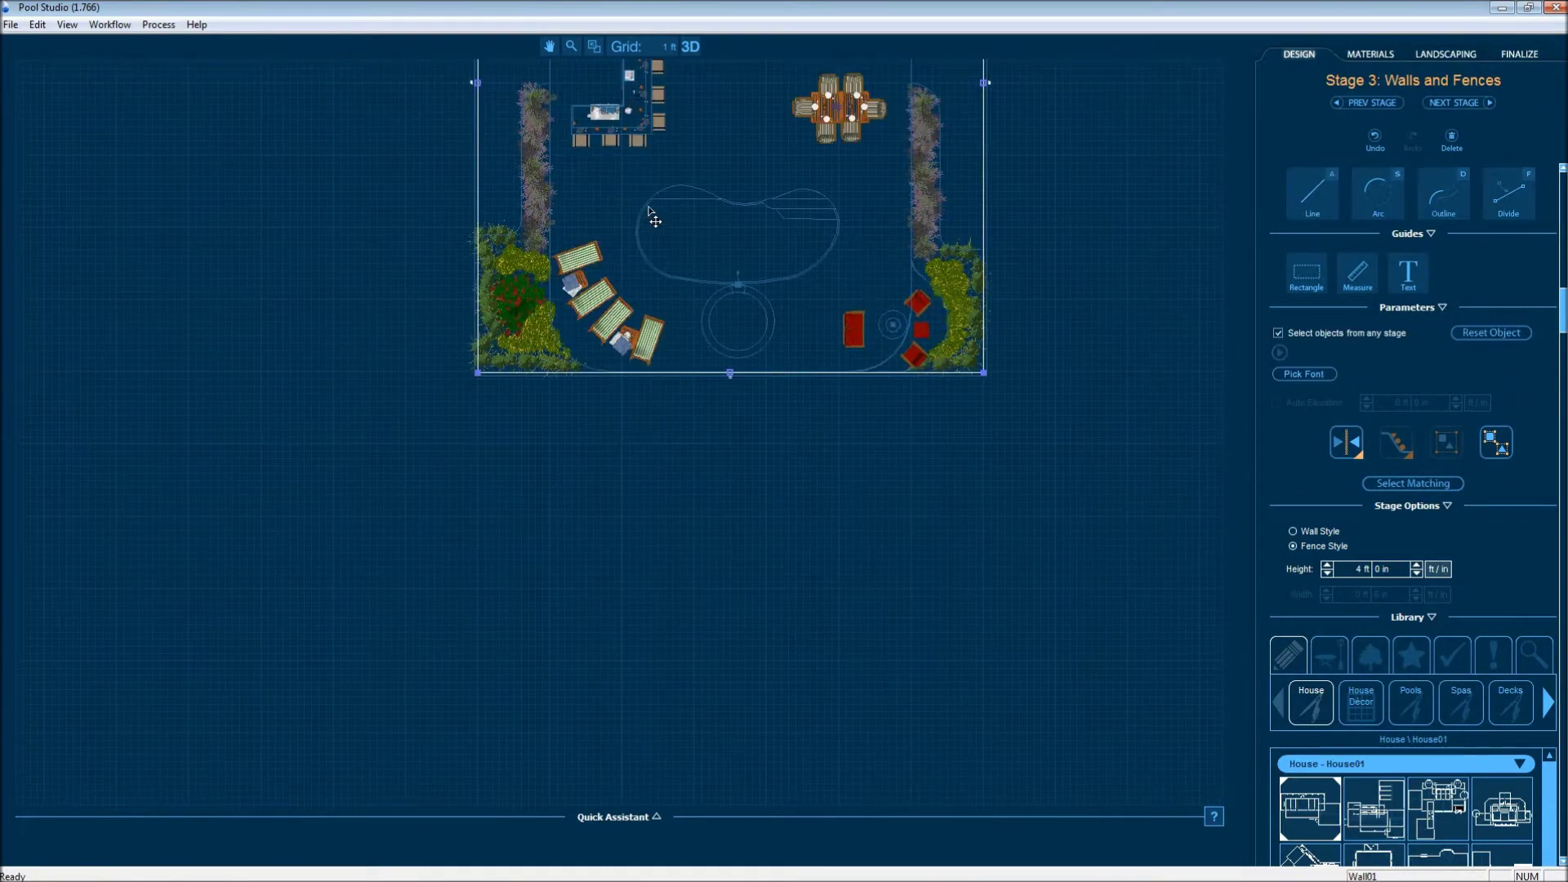
scroll(653, 216, down, 4)
scroll(714, 119, up, 3)
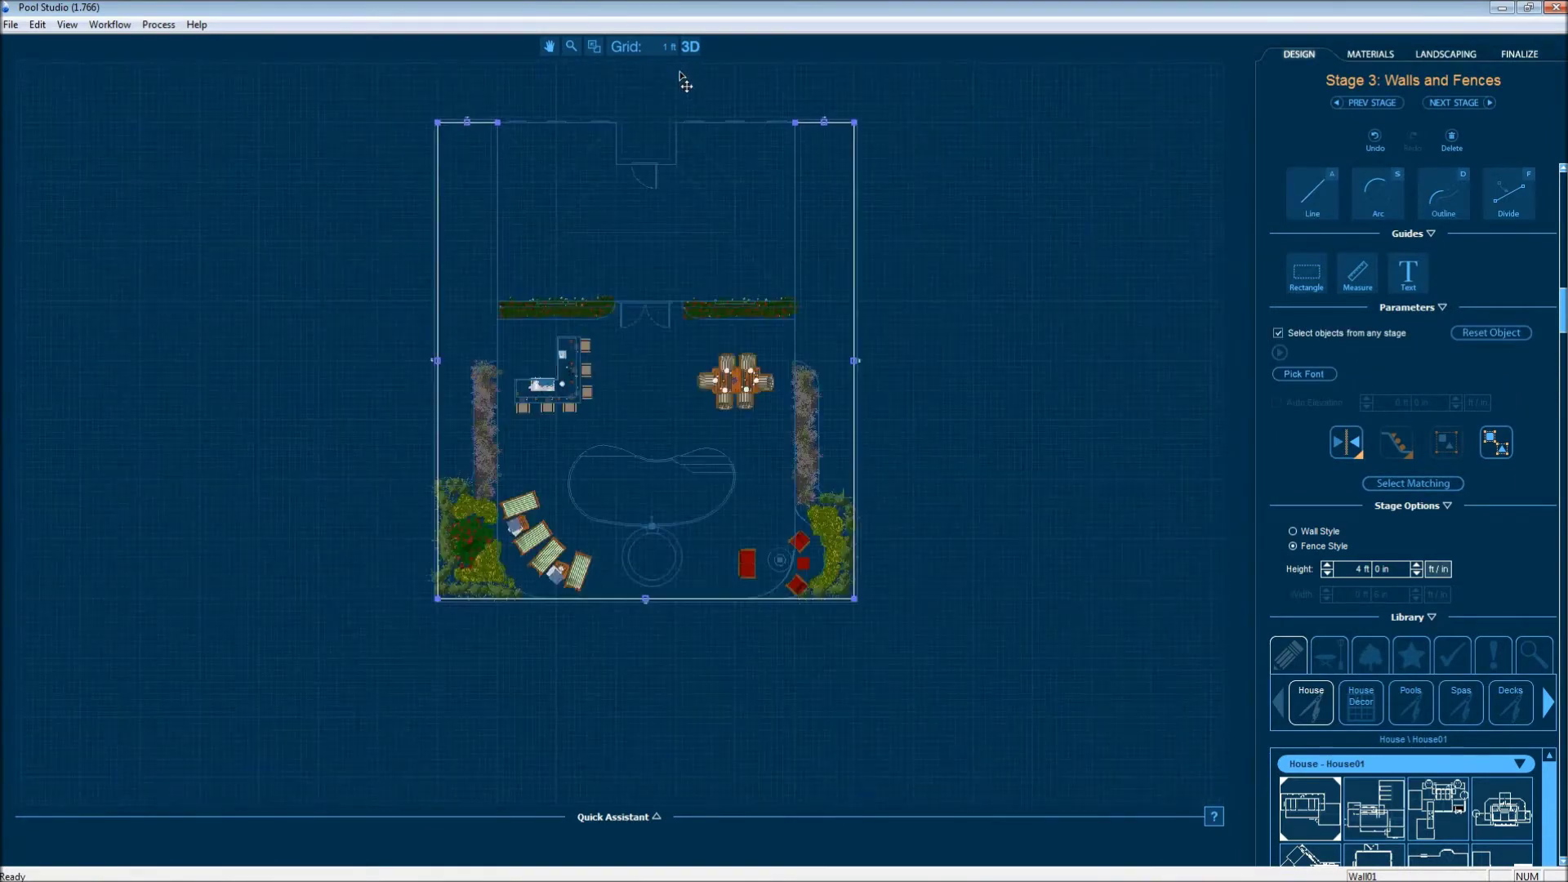
scroll(684, 82, down, 1)
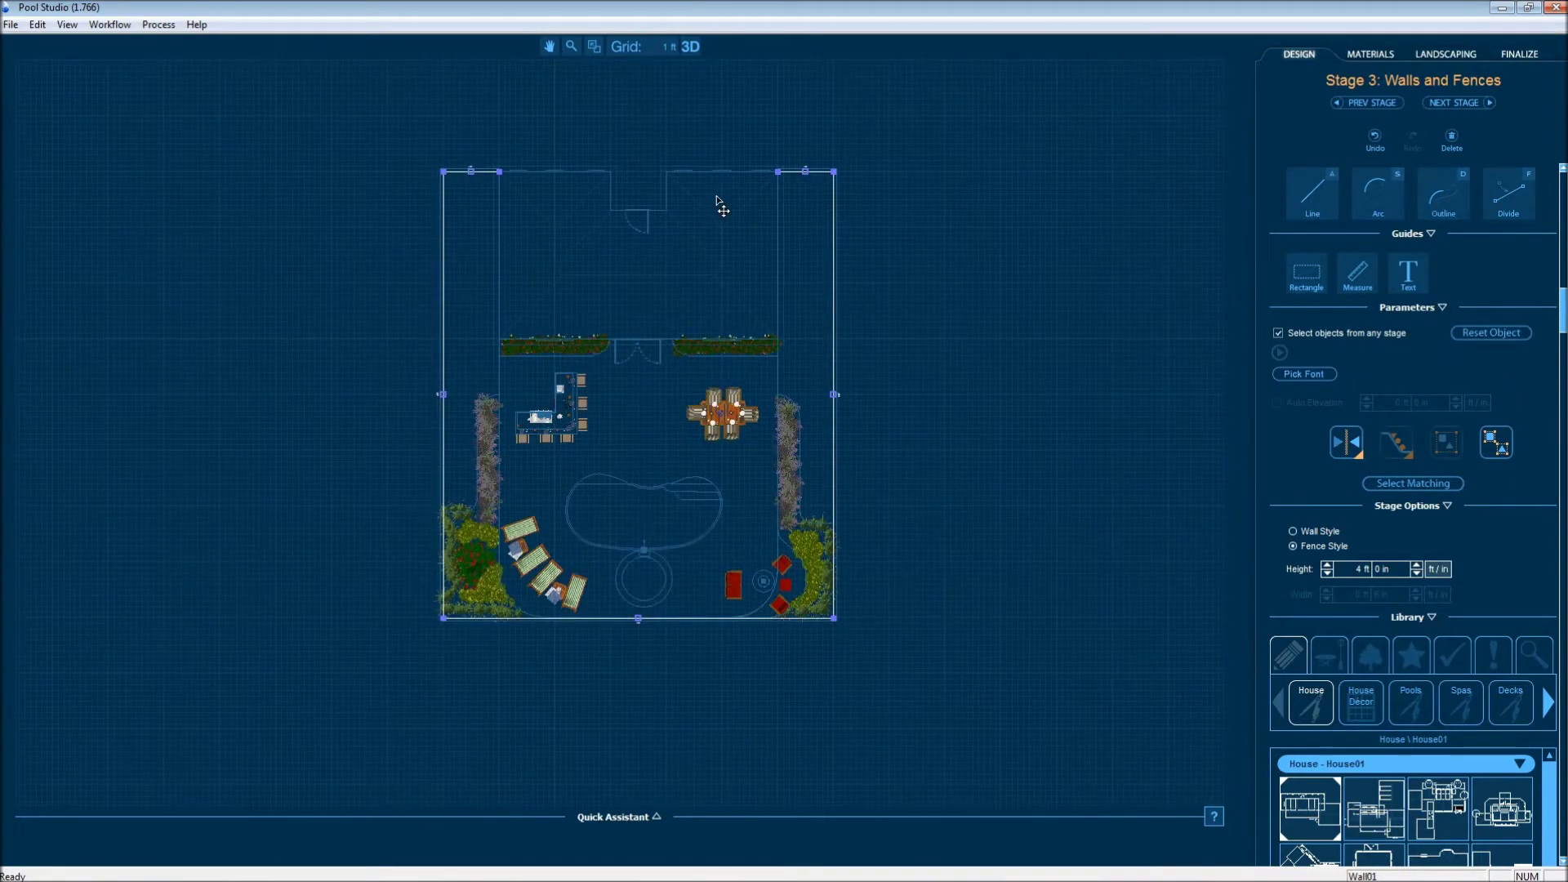
Plant a dense row of evergreen Canadian Hemlock trees outside the fence along both sides and the rear of the yard.
click(1383, 658)
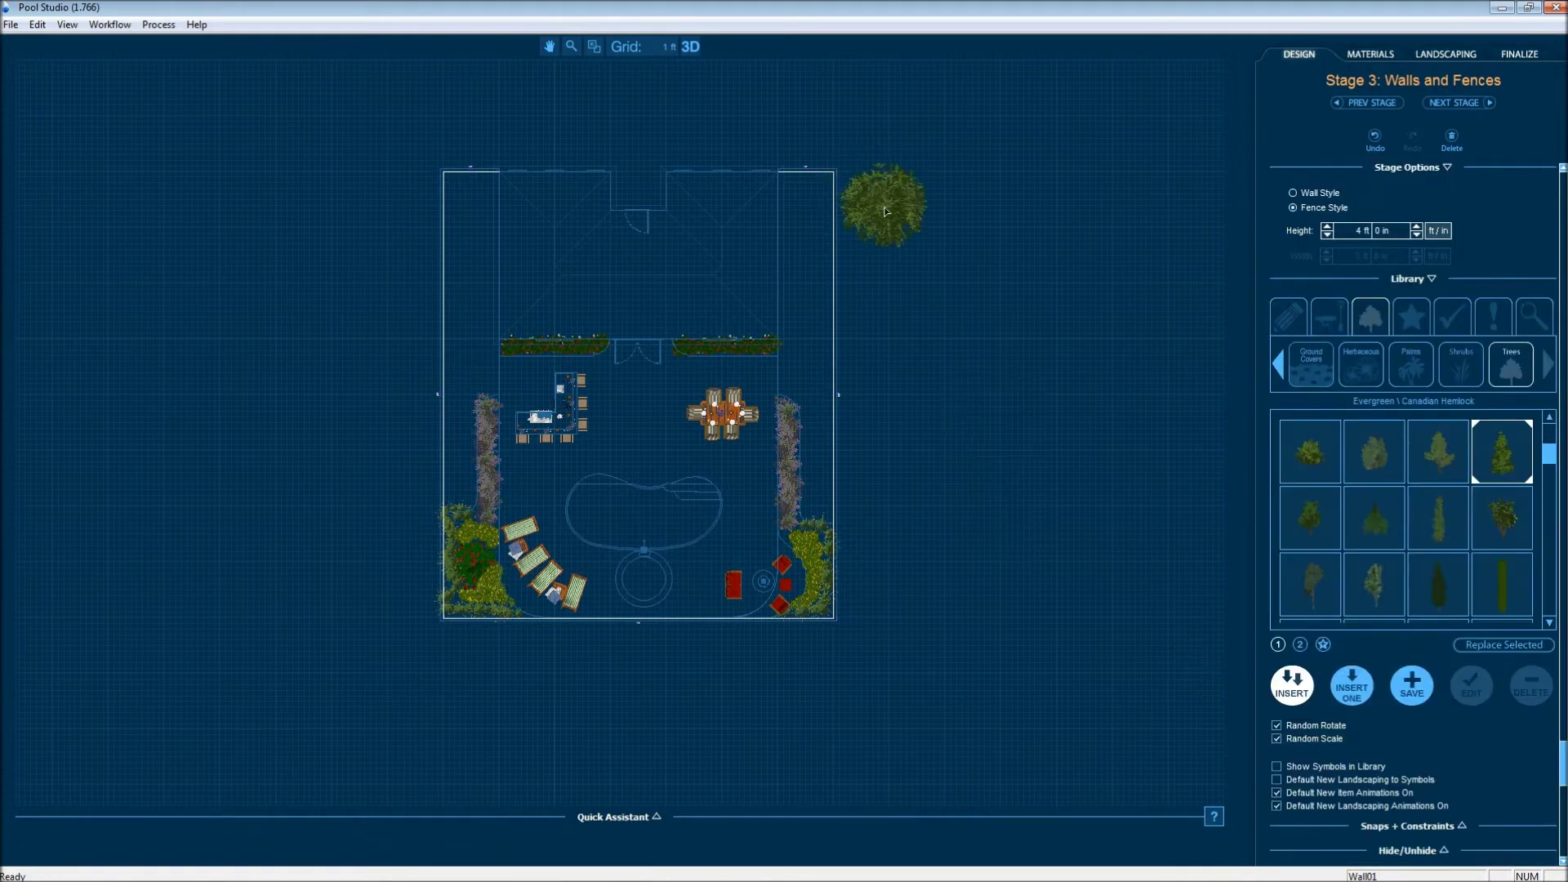
click(884, 204)
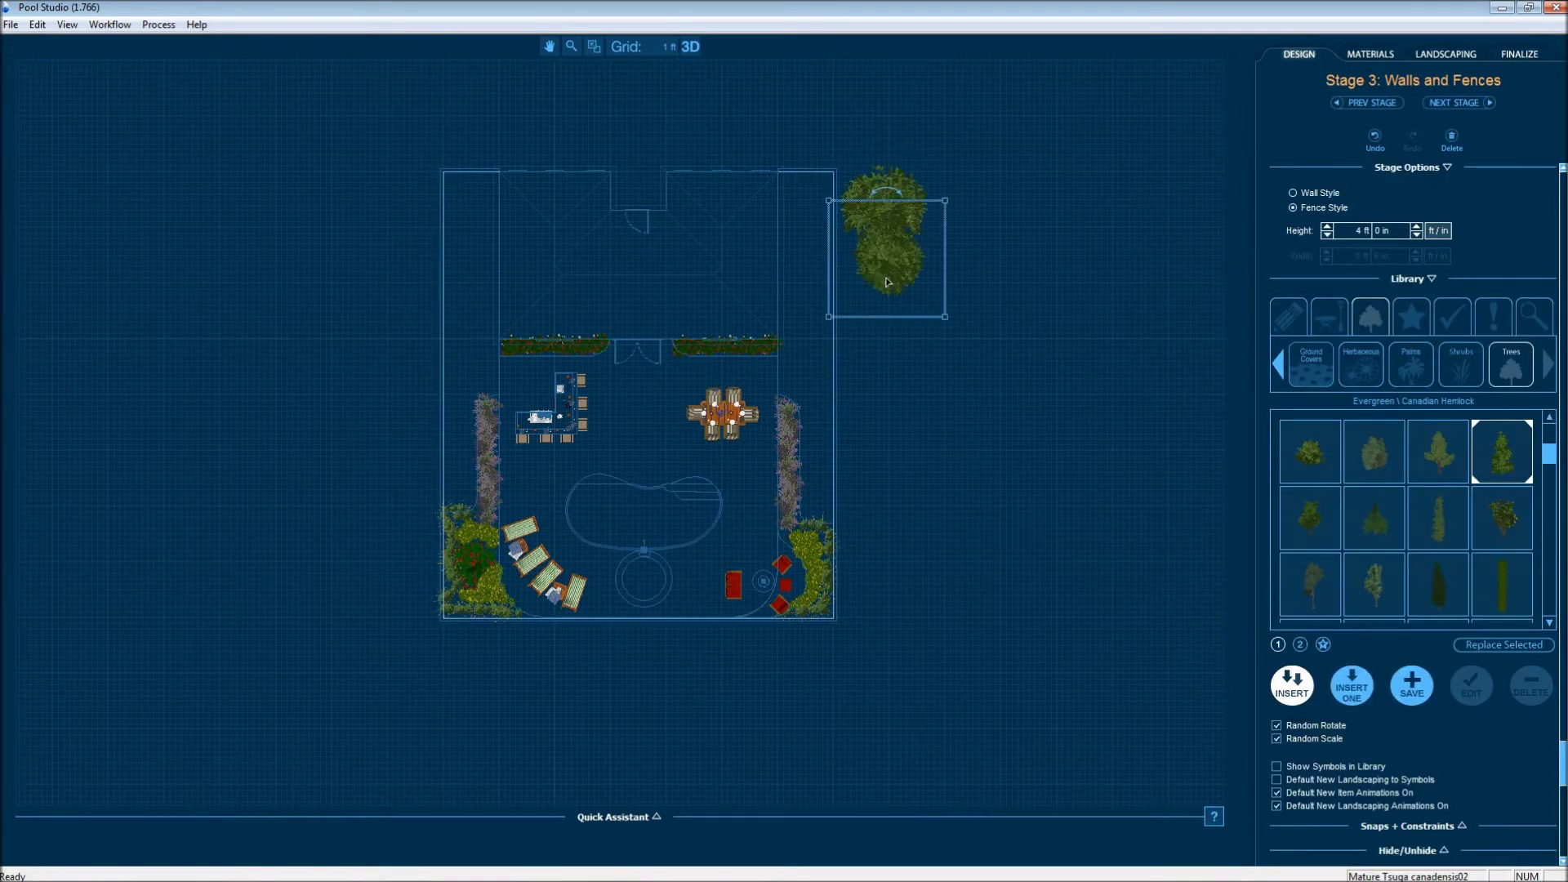
drag(888, 282, 894, 564)
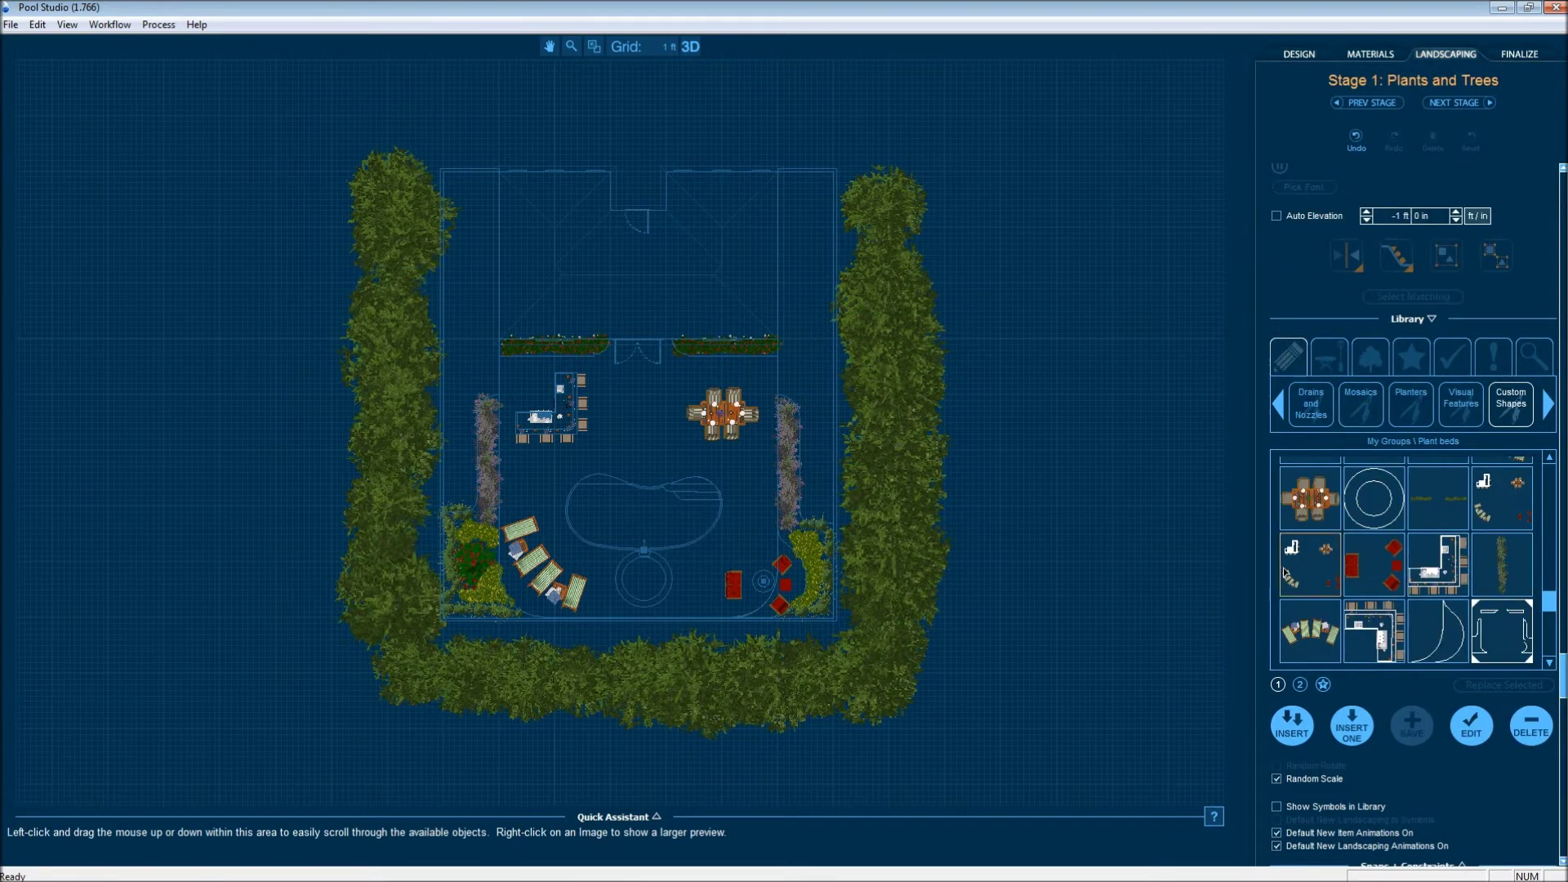
Insert the Standard pool equipment group and position its pad against the side wall of the house, inside the fence.
scroll(1404, 563, down, 1)
click(1309, 631)
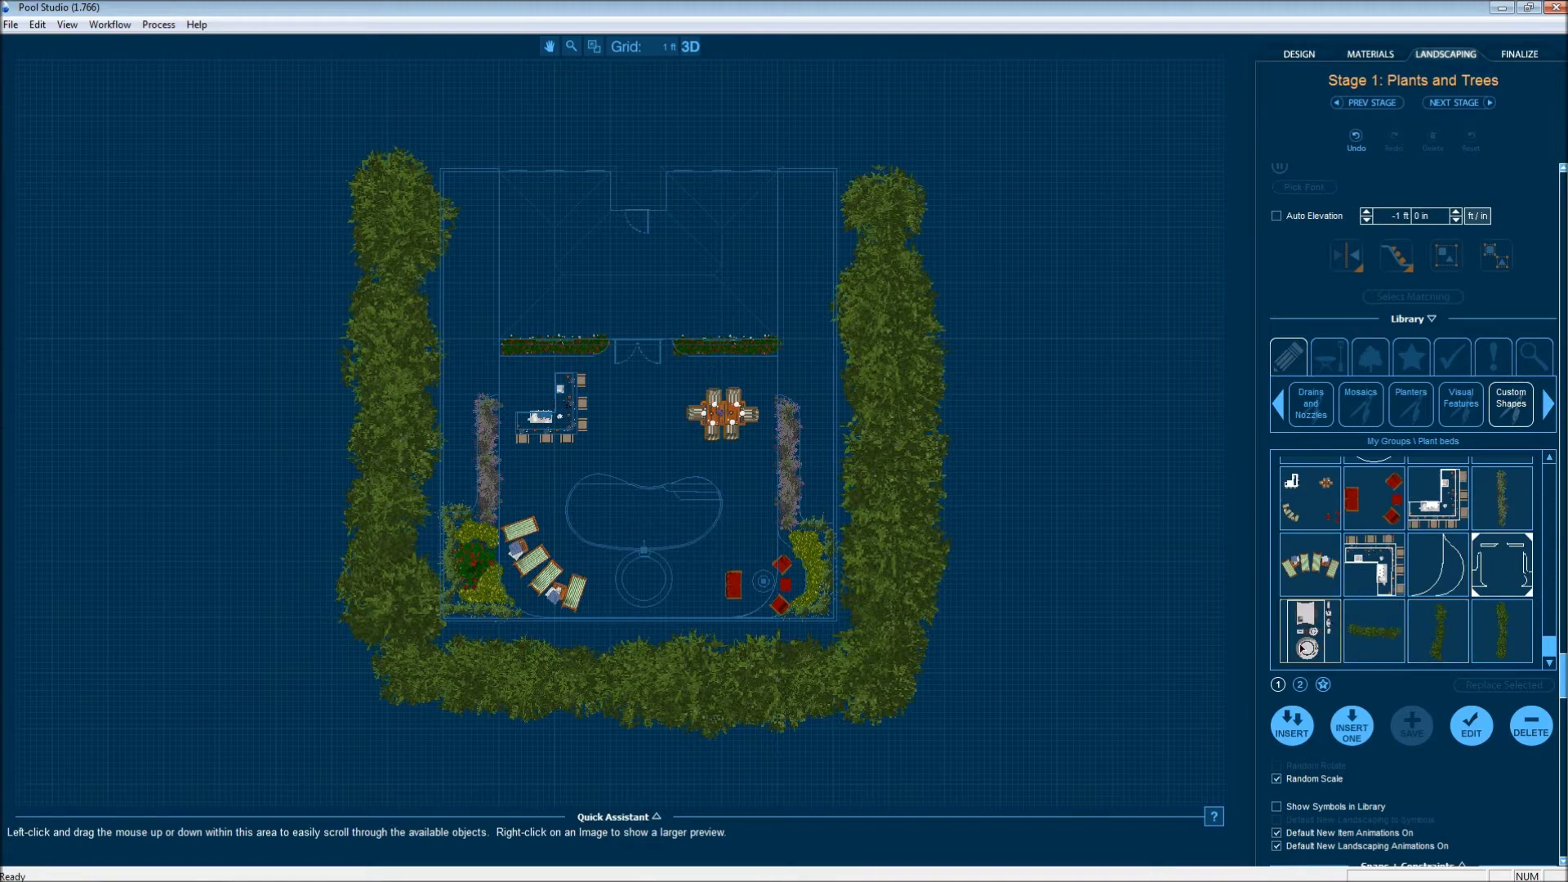
click(1352, 726)
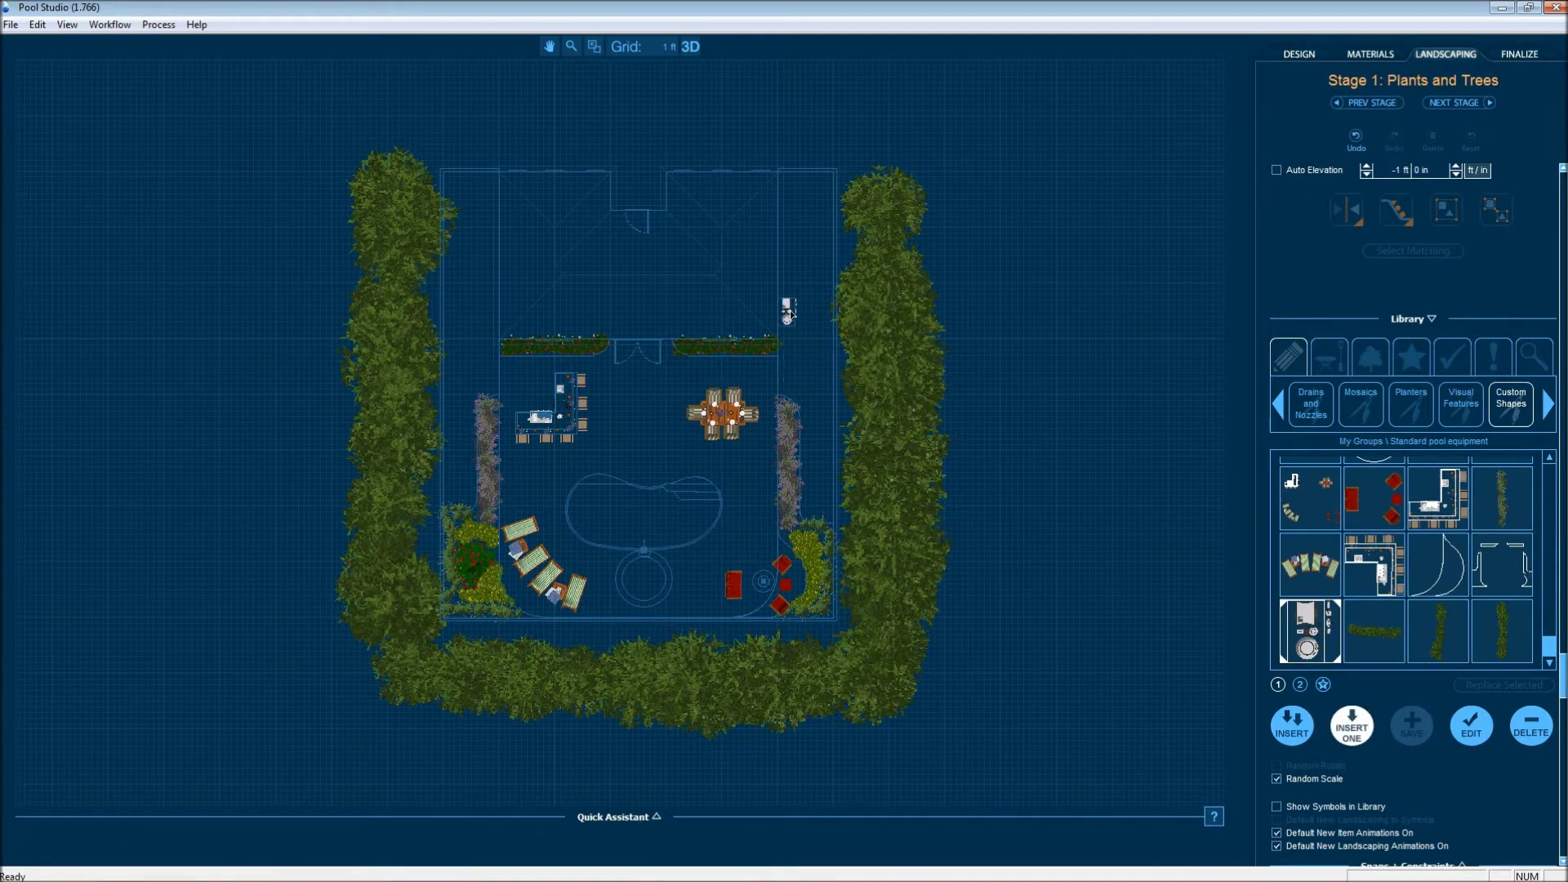
click(794, 315)
scroll(747, 286, up, 5)
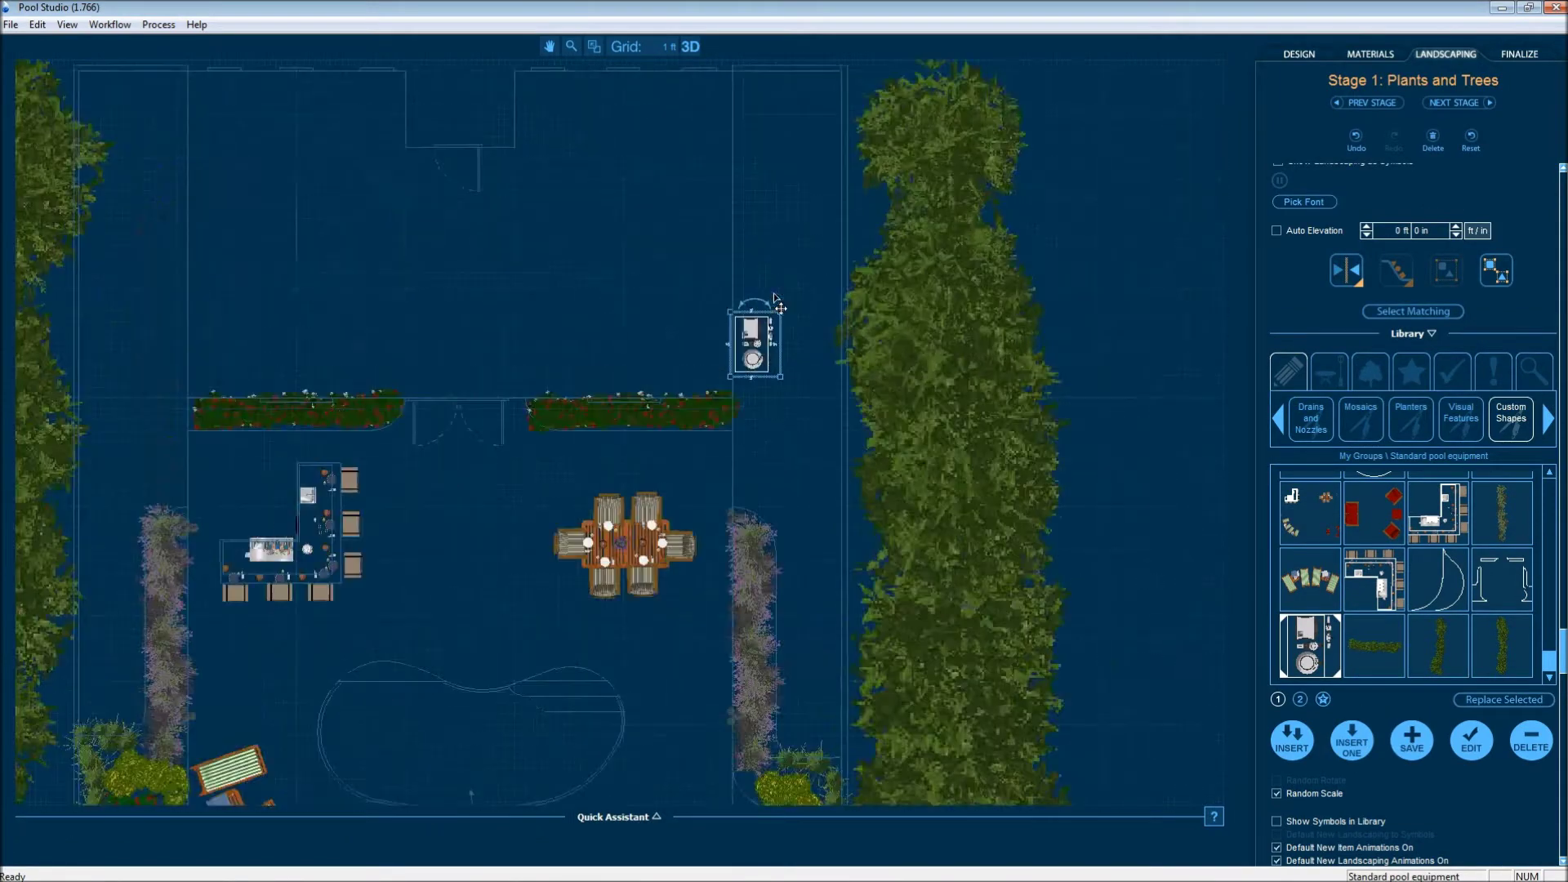
click(723, 335)
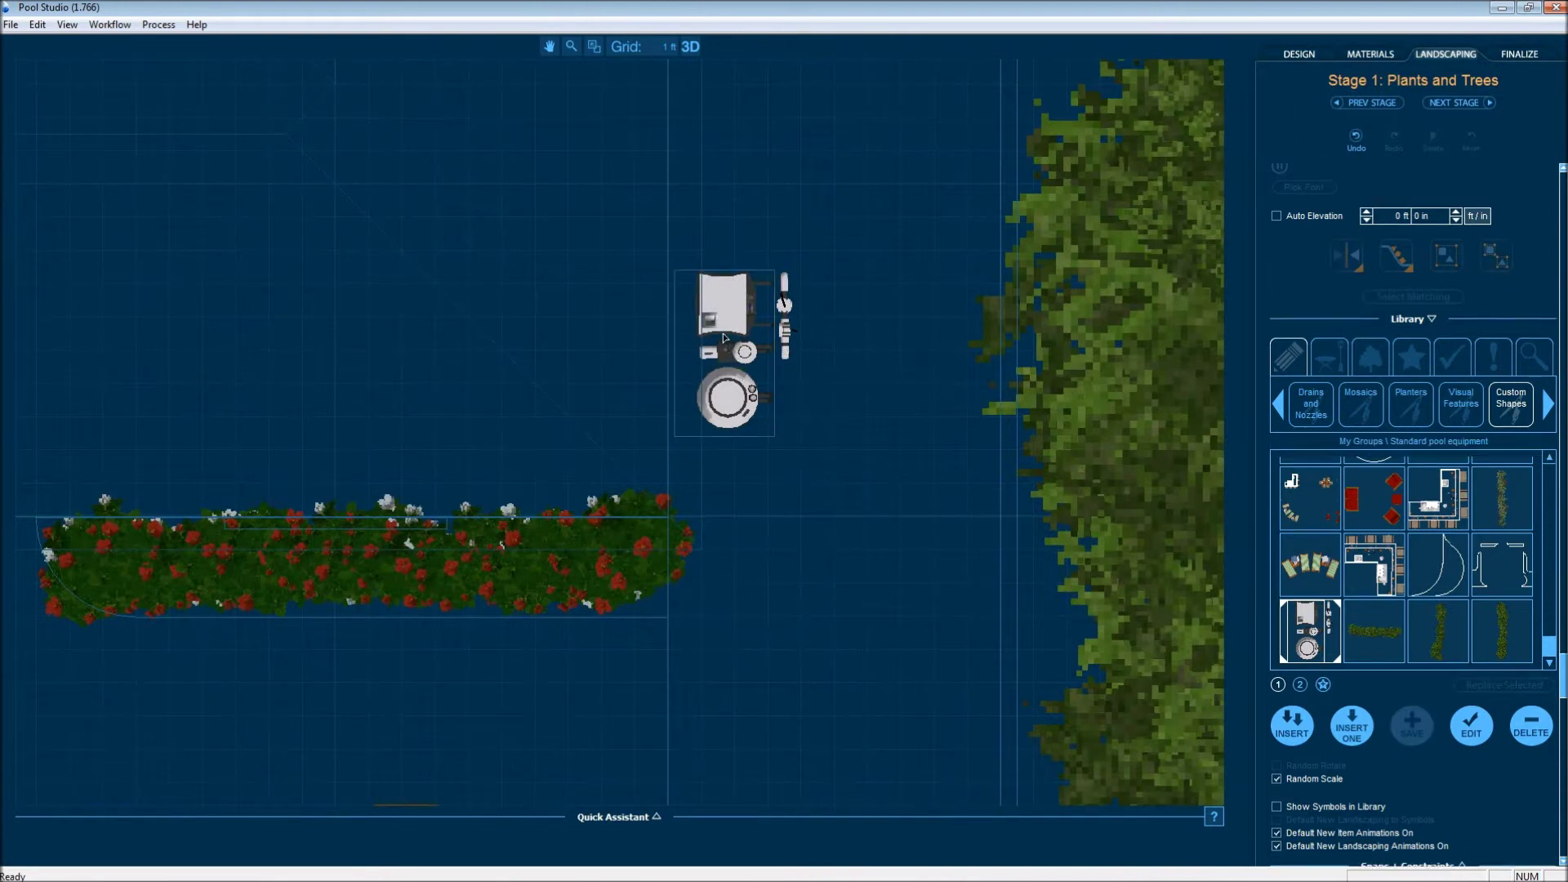
click(722, 326)
drag(729, 337, 726, 284)
click(784, 498)
scroll(603, 605, down, 3)
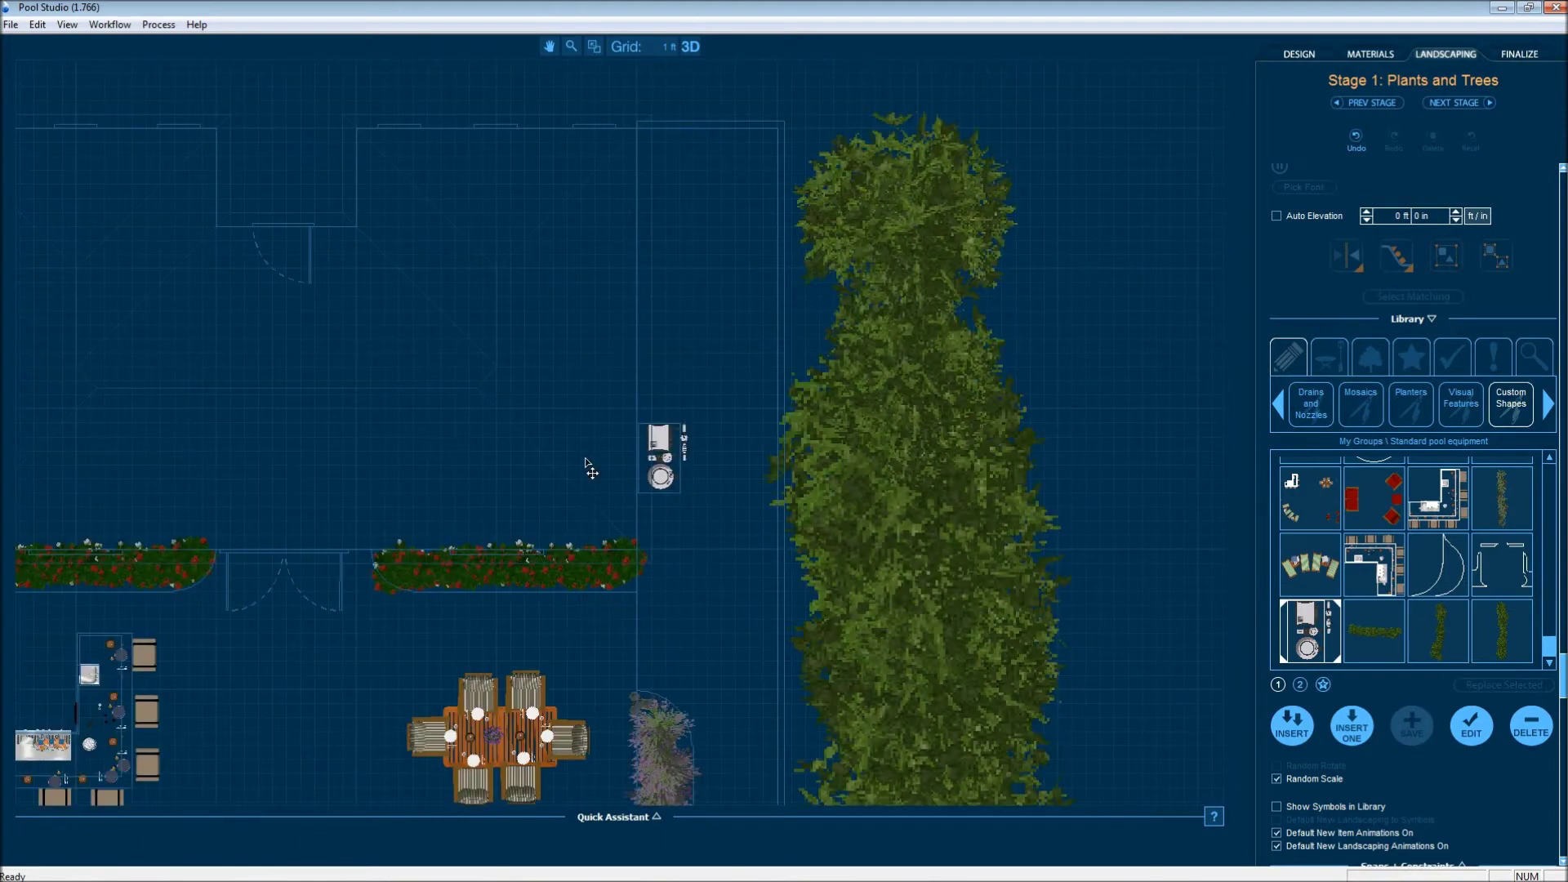
View the finished backyard in 3D, walking through the patio and pool area by day and by night.
click(690, 47)
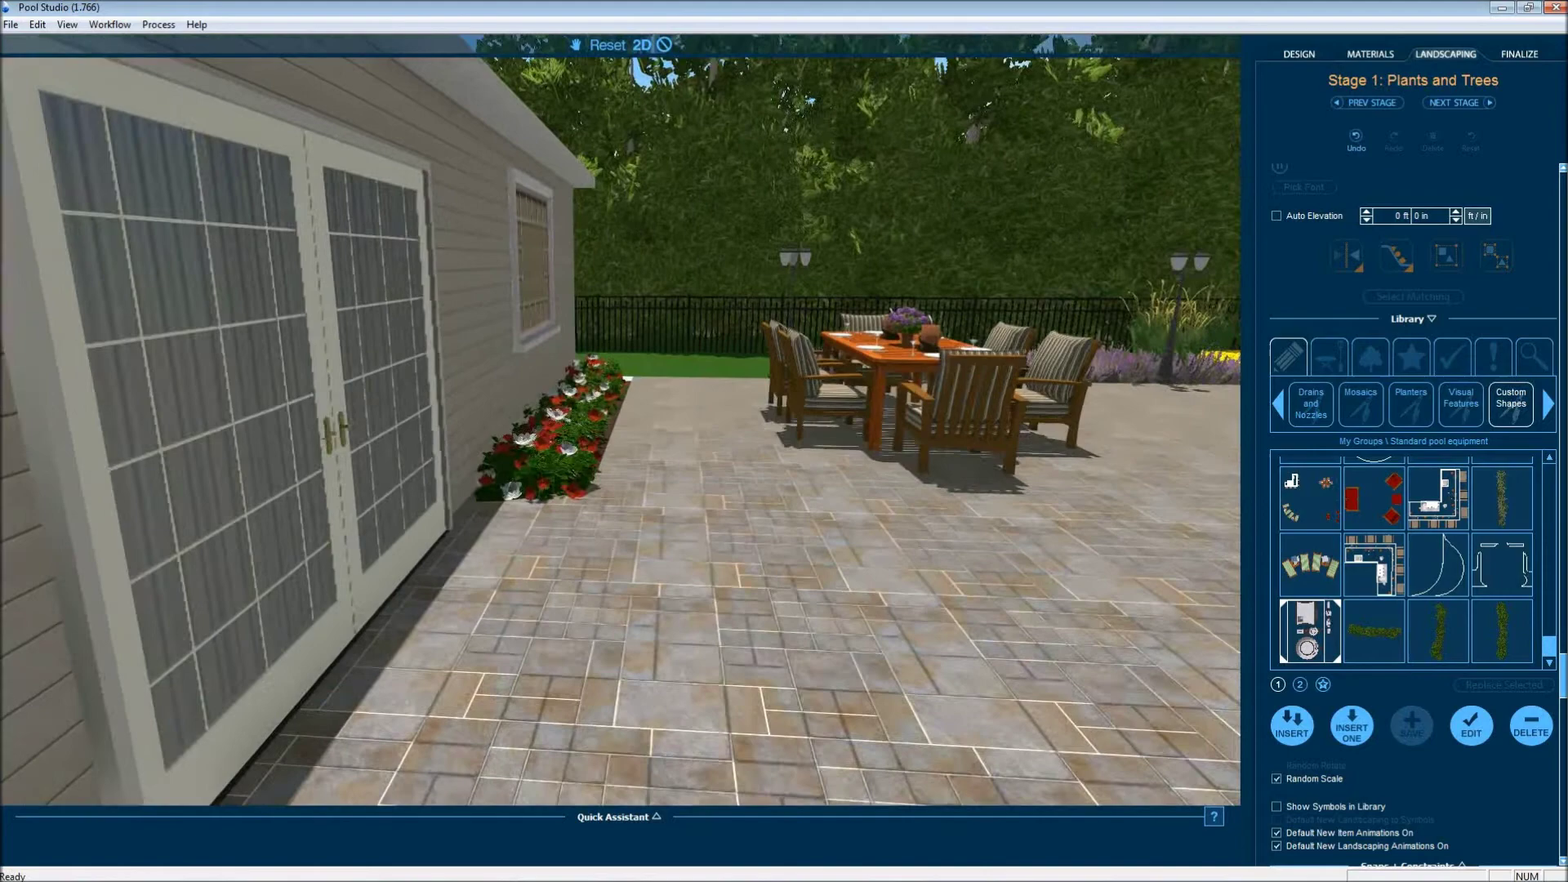
key(Up)
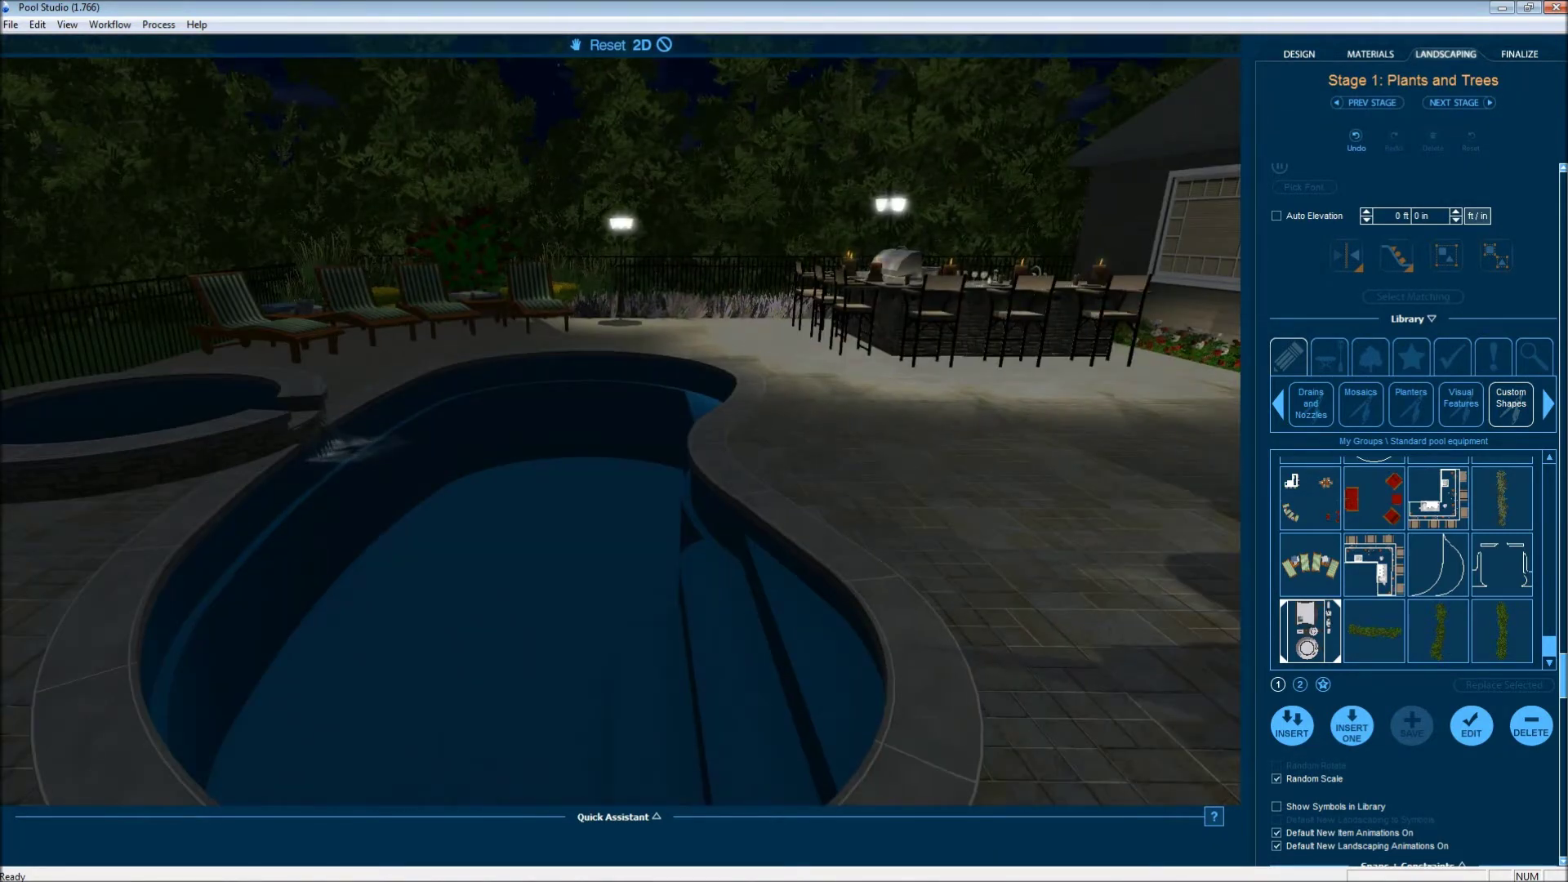
Insert a White pool light from the Pool Lights library on the inner wall at the pool end opposite the steps.
key(space)
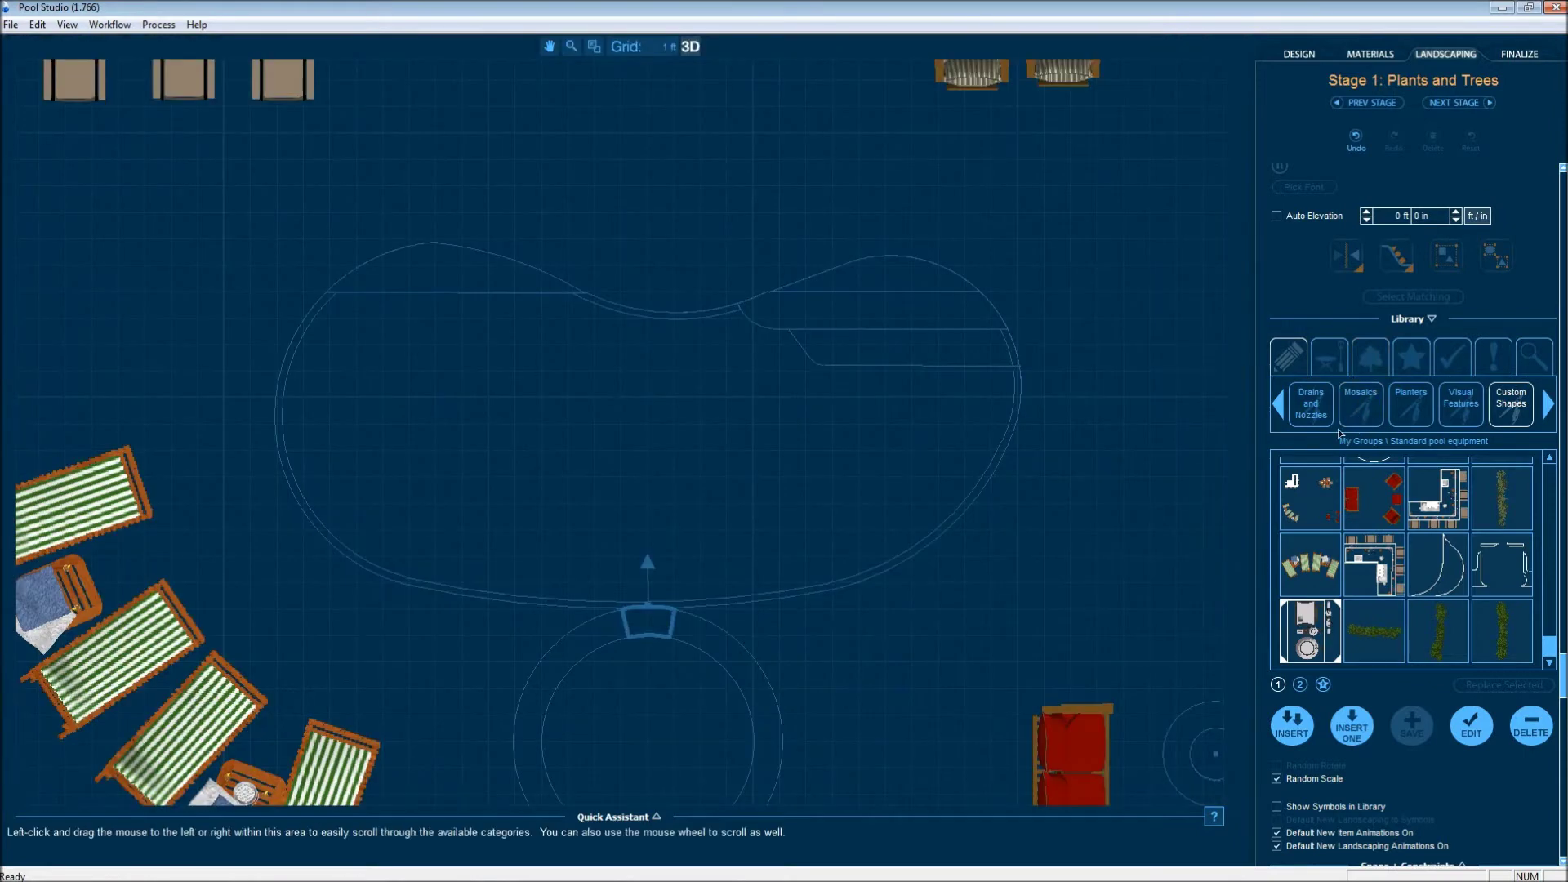
click(1275, 408)
click(1275, 408)
click(1328, 356)
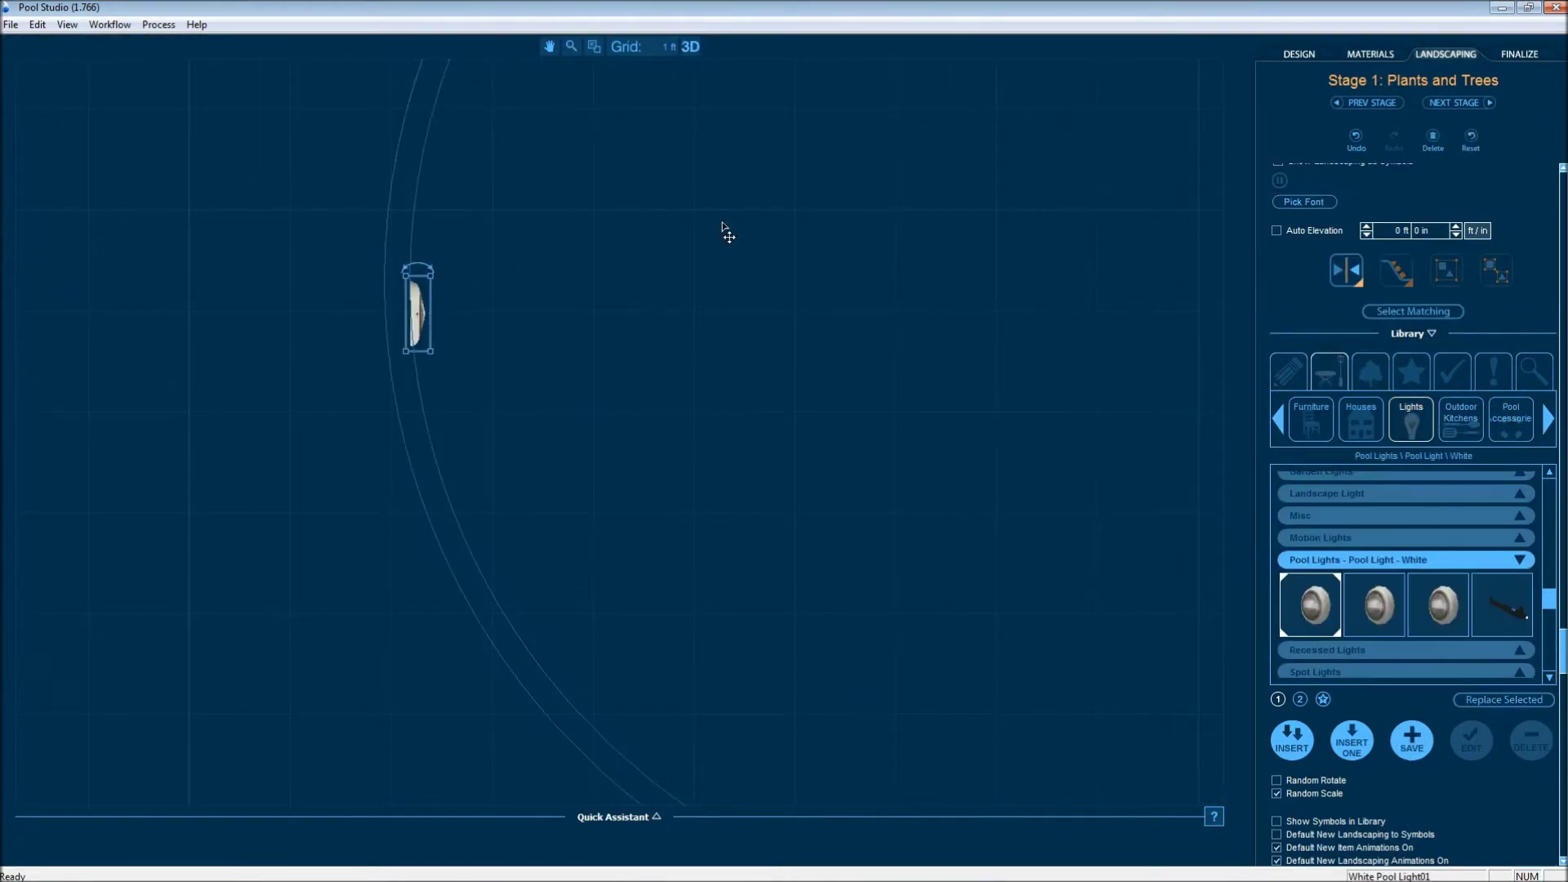
Examine the new pool light in 3D, including with night lighting.
click(690, 46)
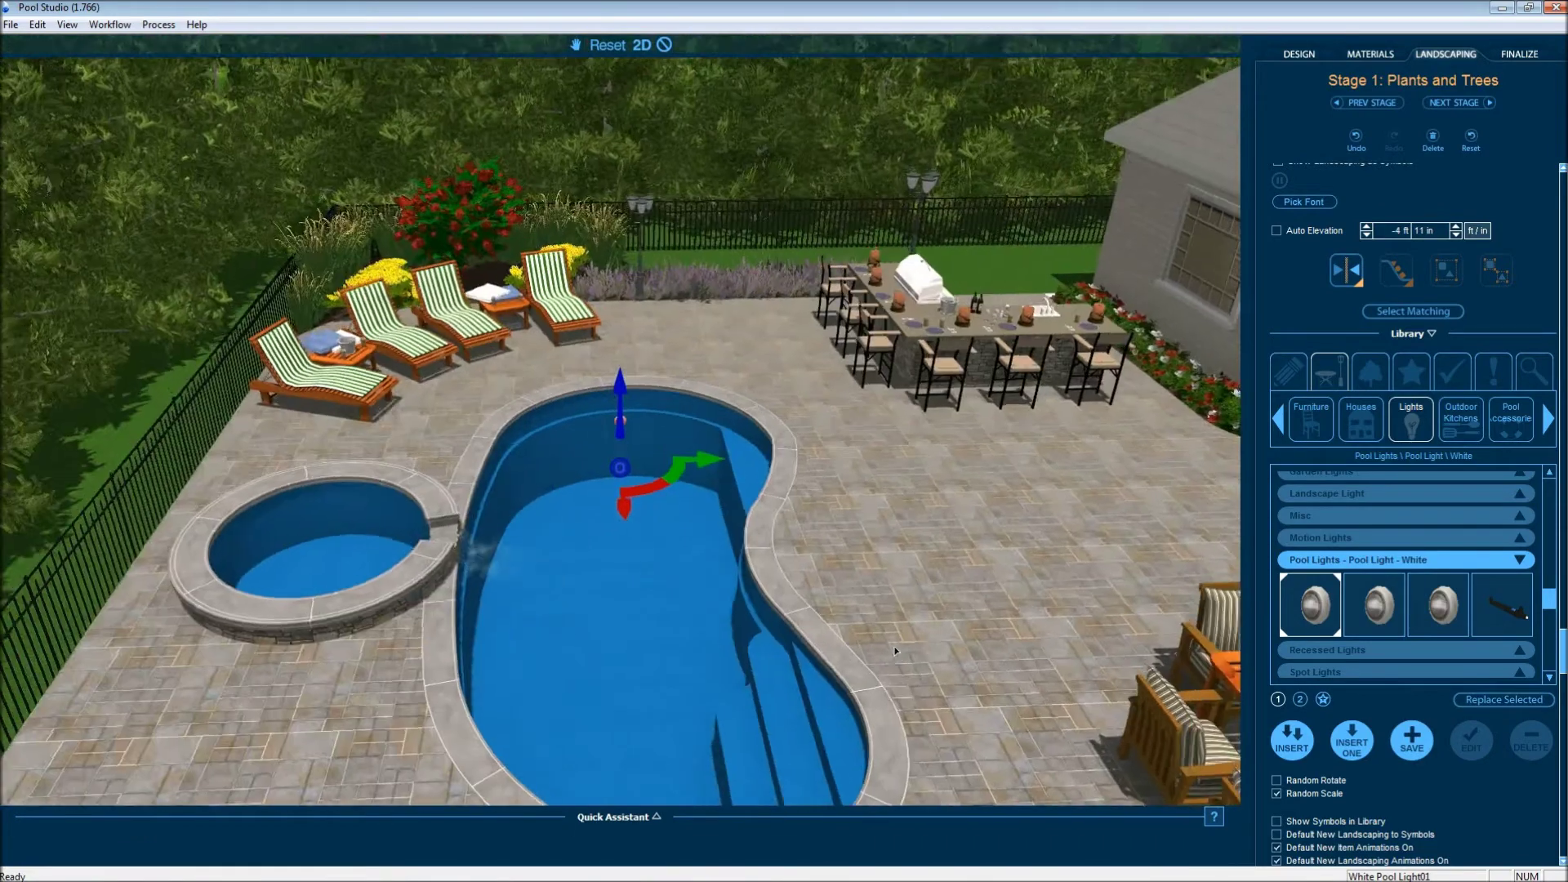
click(666, 46)
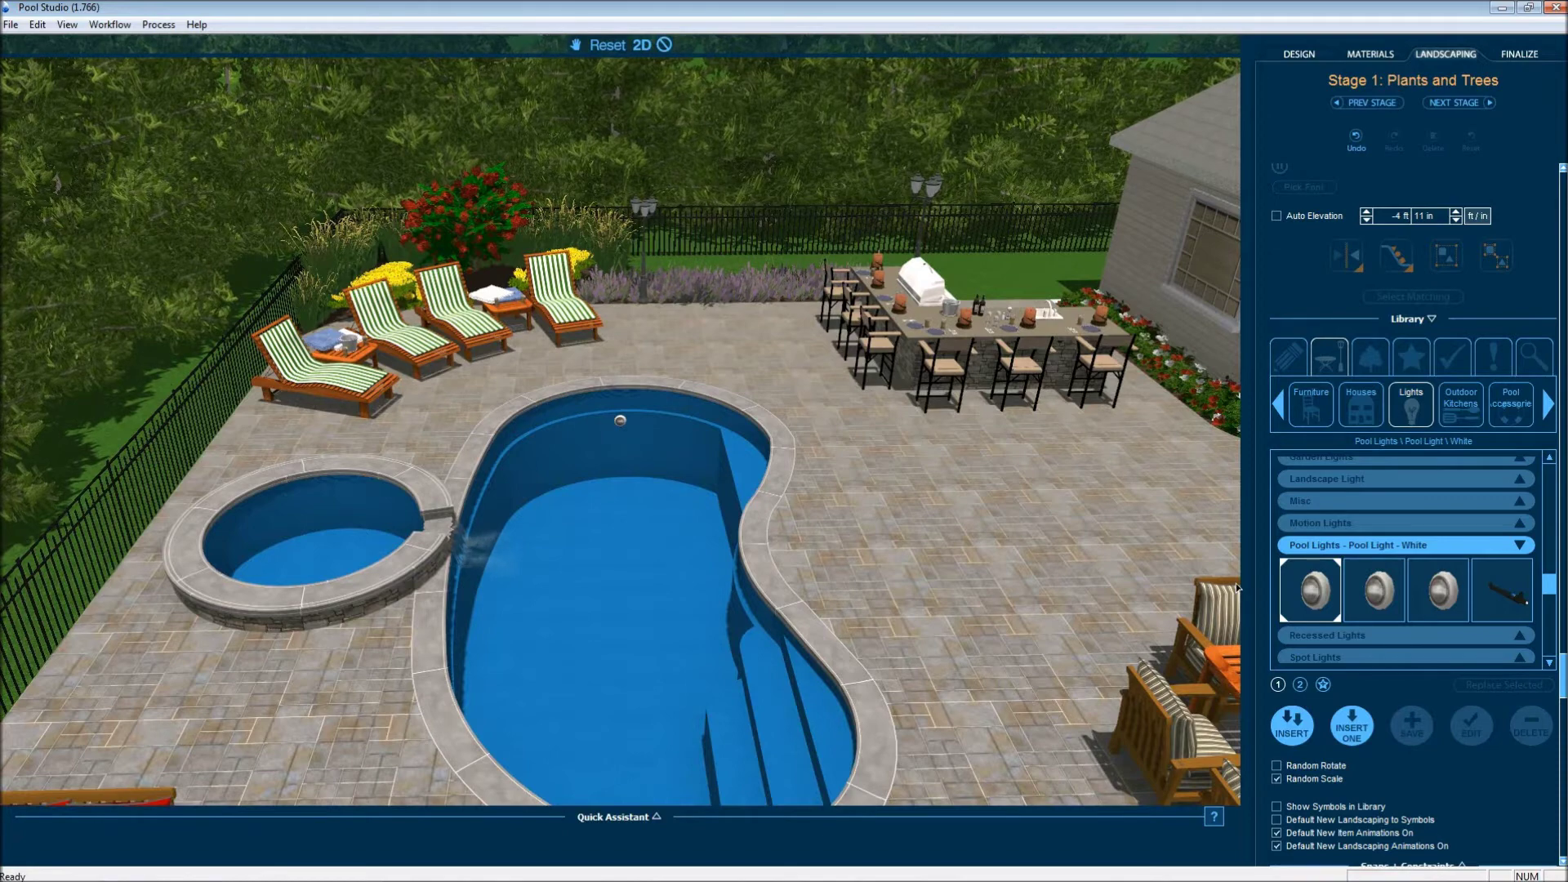
key(n)
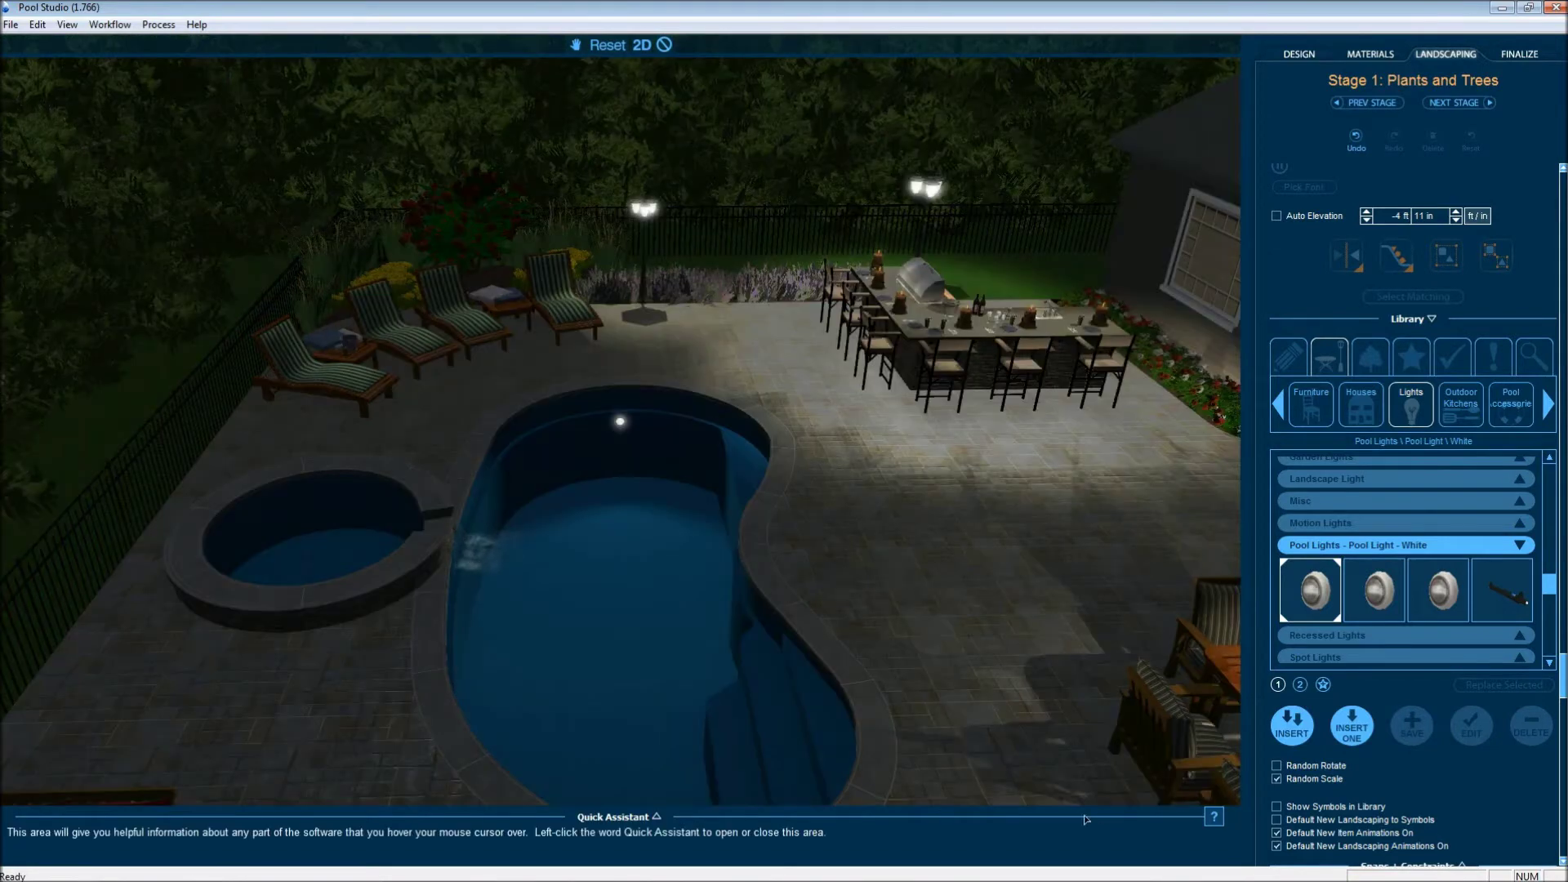